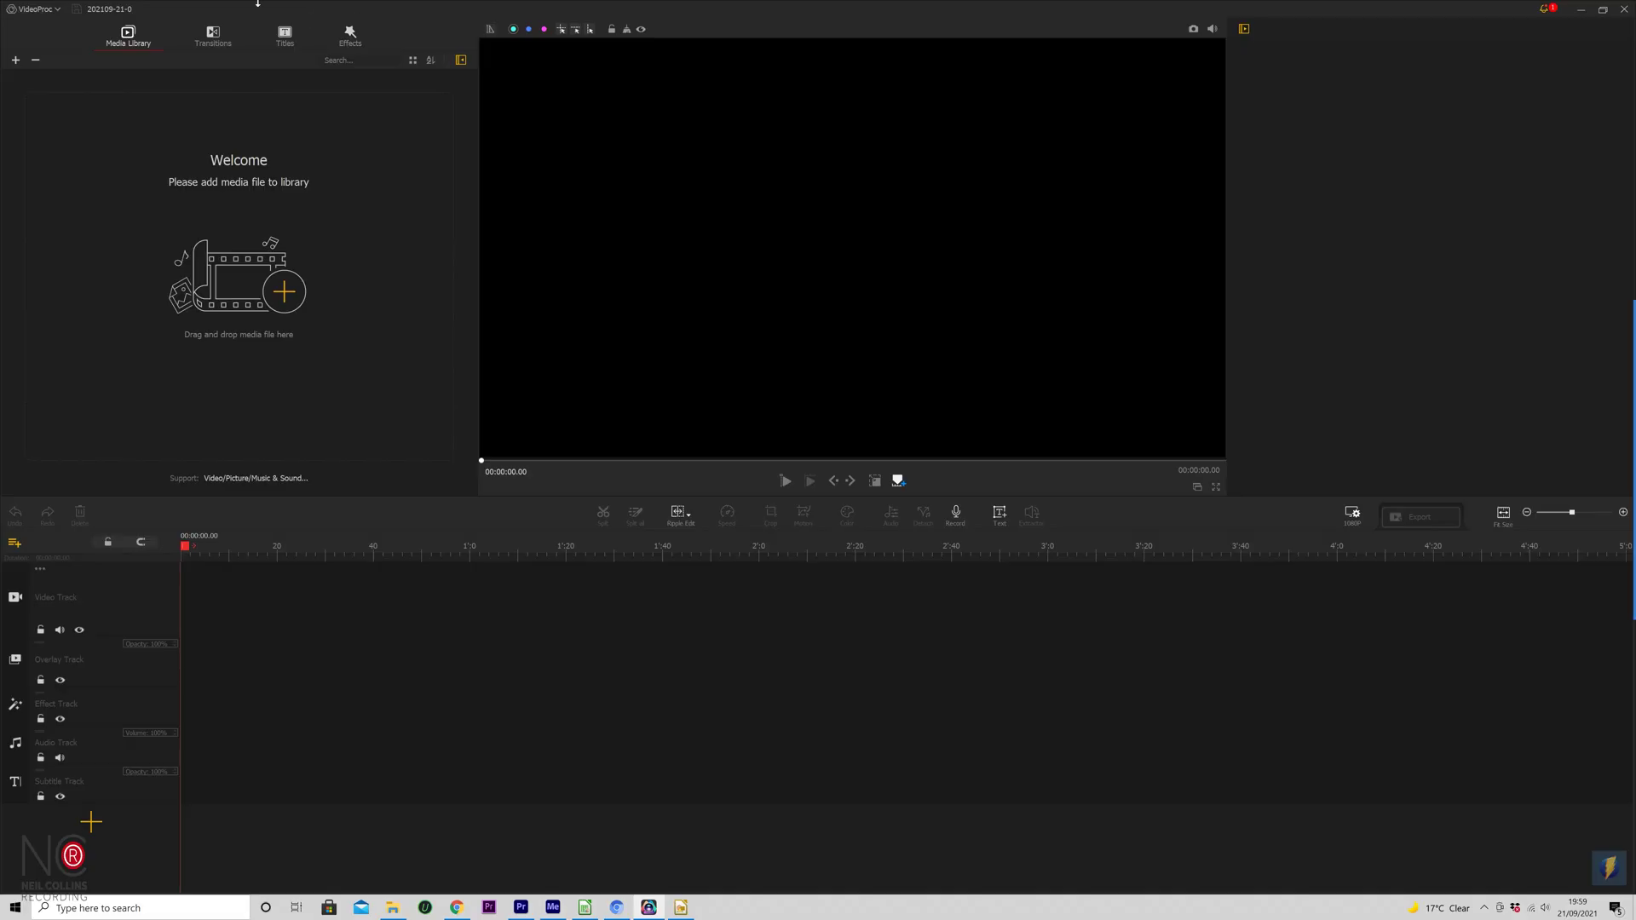
Step: Create a new project at 3840 x 2160 4K resolution with a 30 fps frame rate
left_click(57, 9)
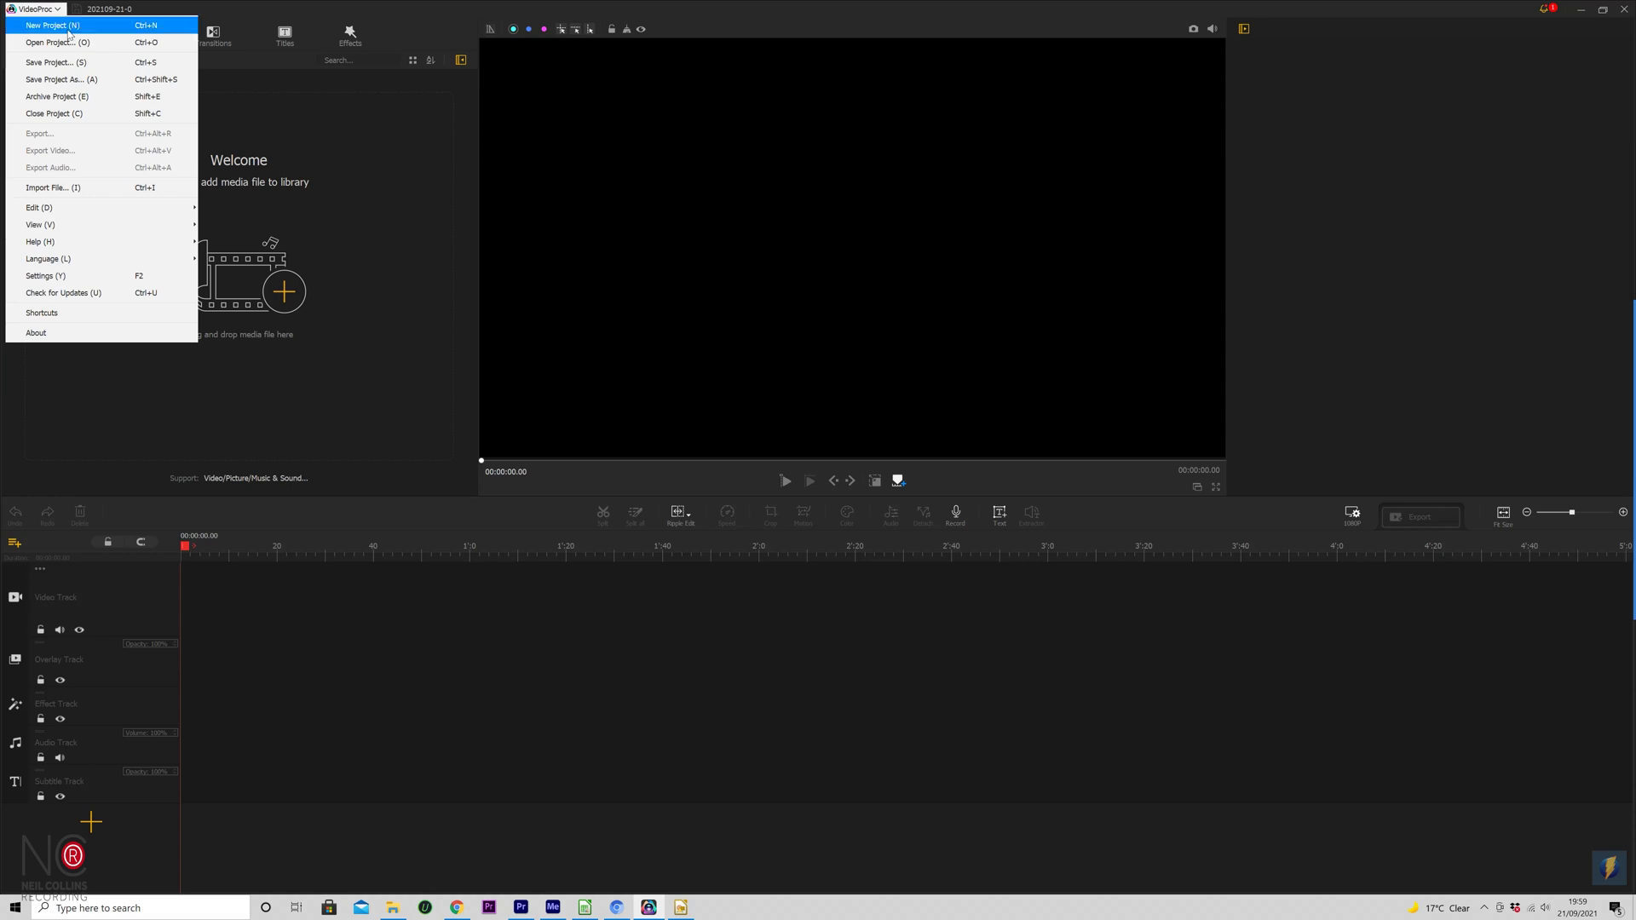
left_click(57, 25)
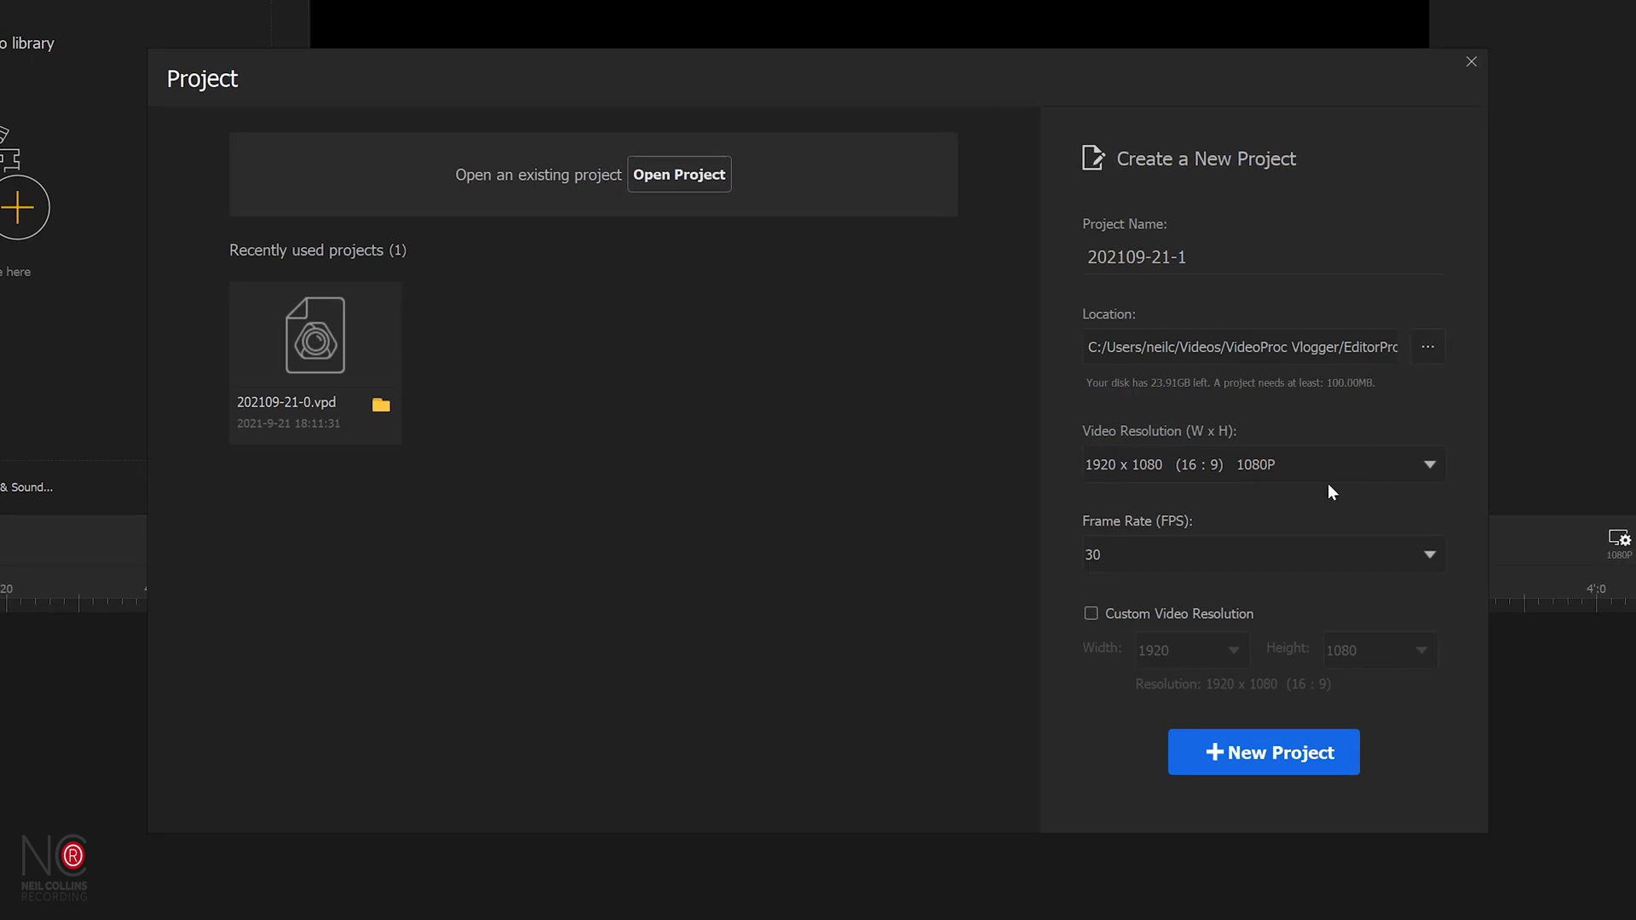
left_click(1339, 469)
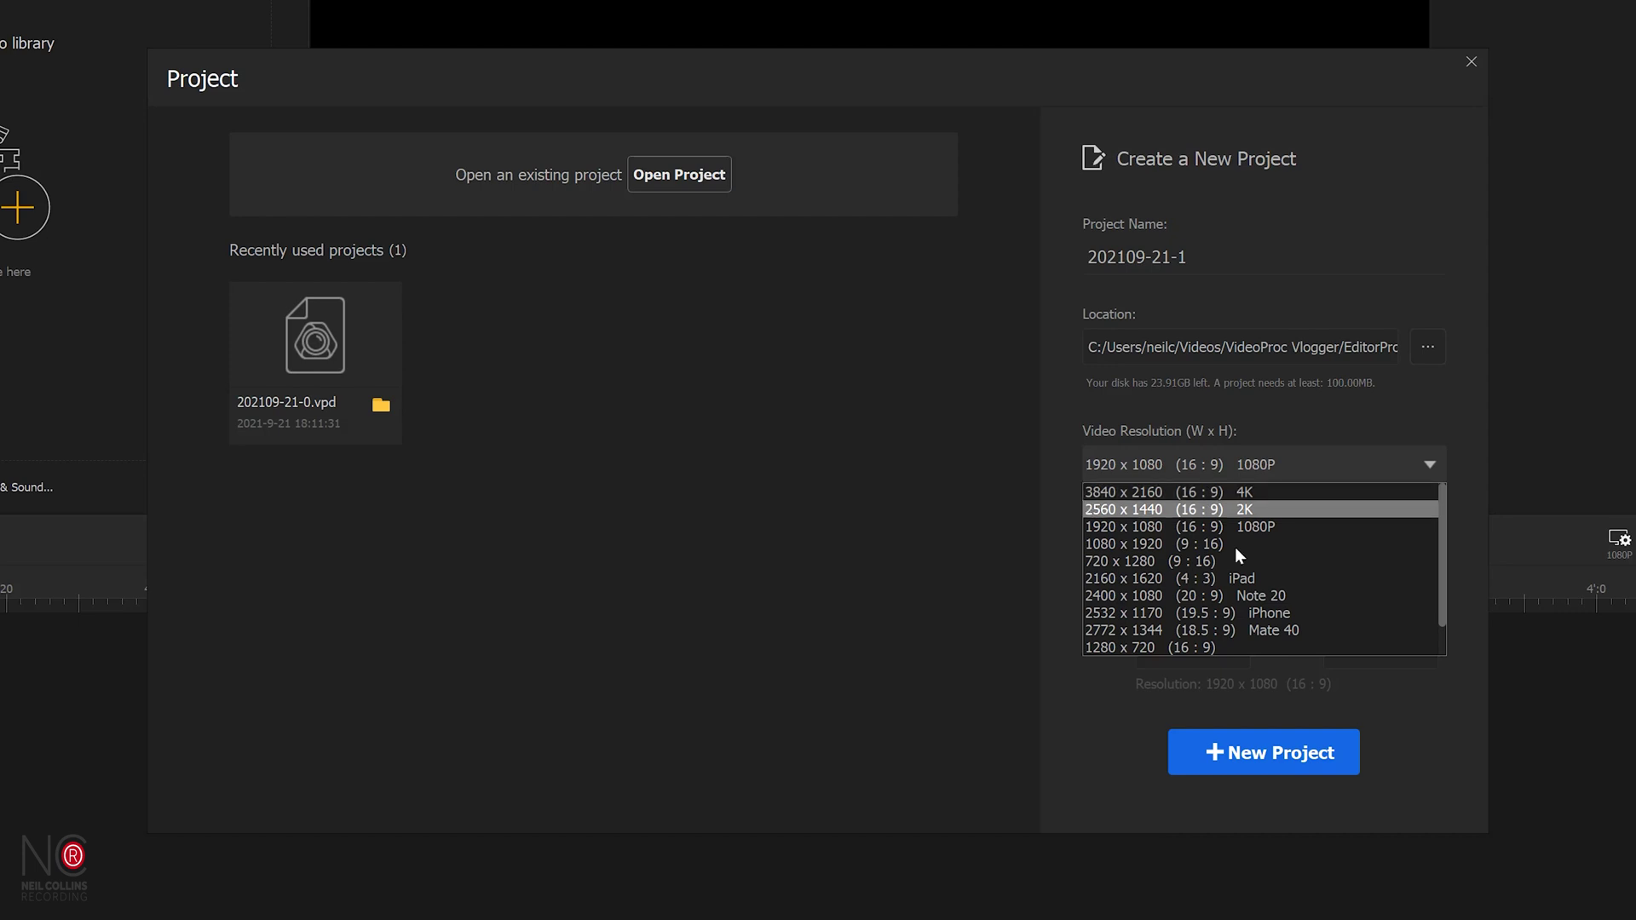
scroll(1415, 631, "down", 1)
scroll(1294, 495, "up", 1)
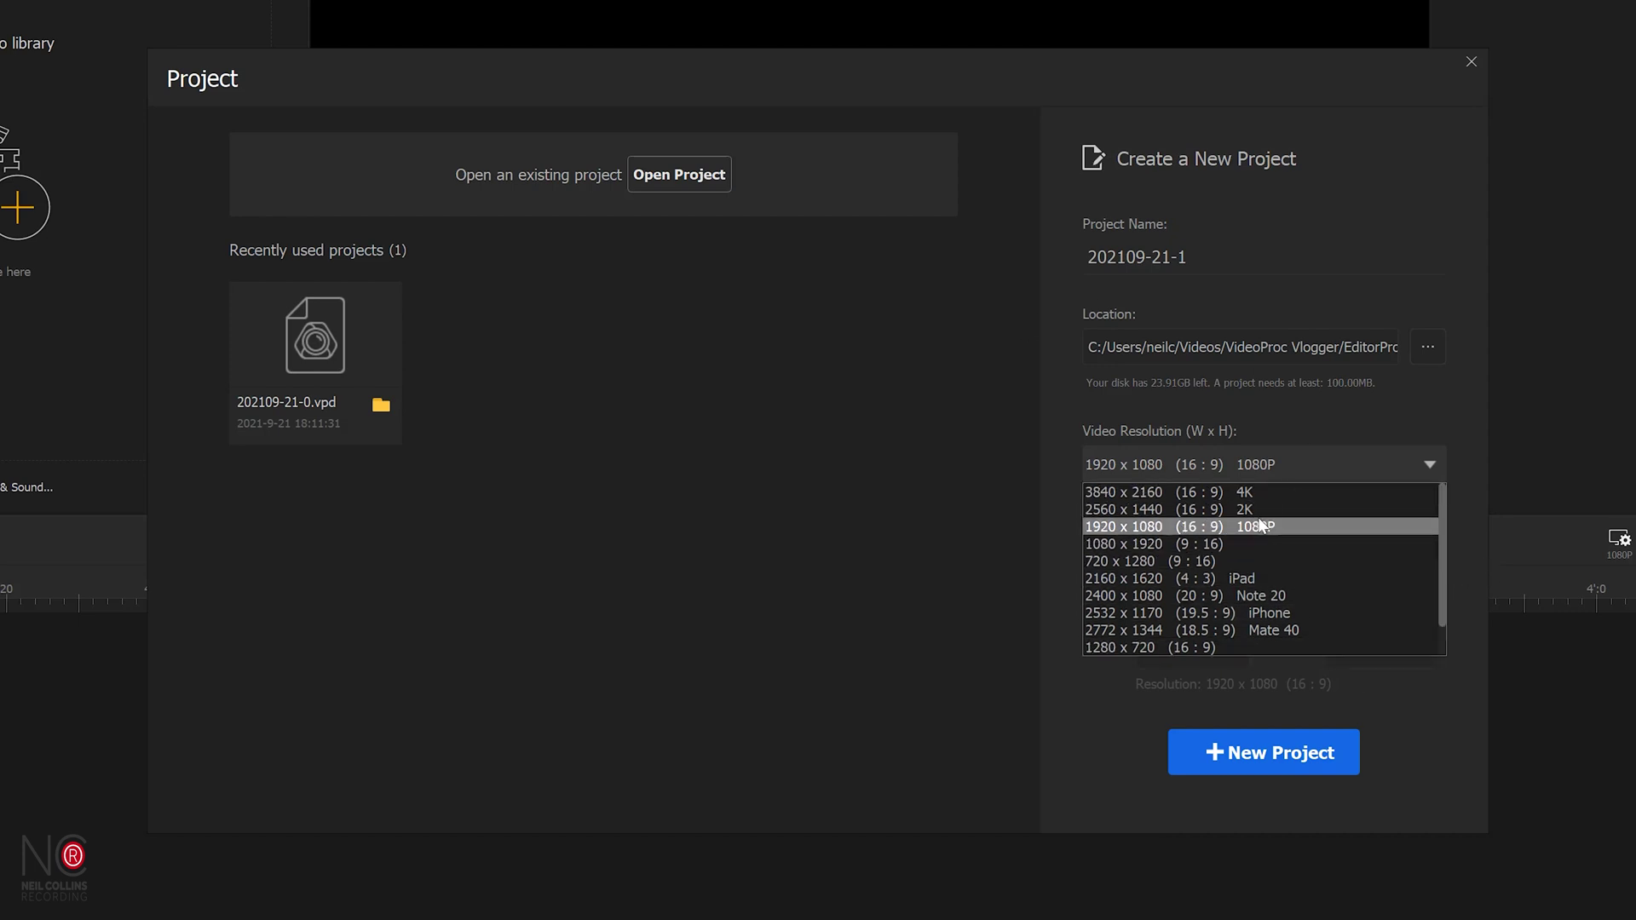
left_click(1155, 492)
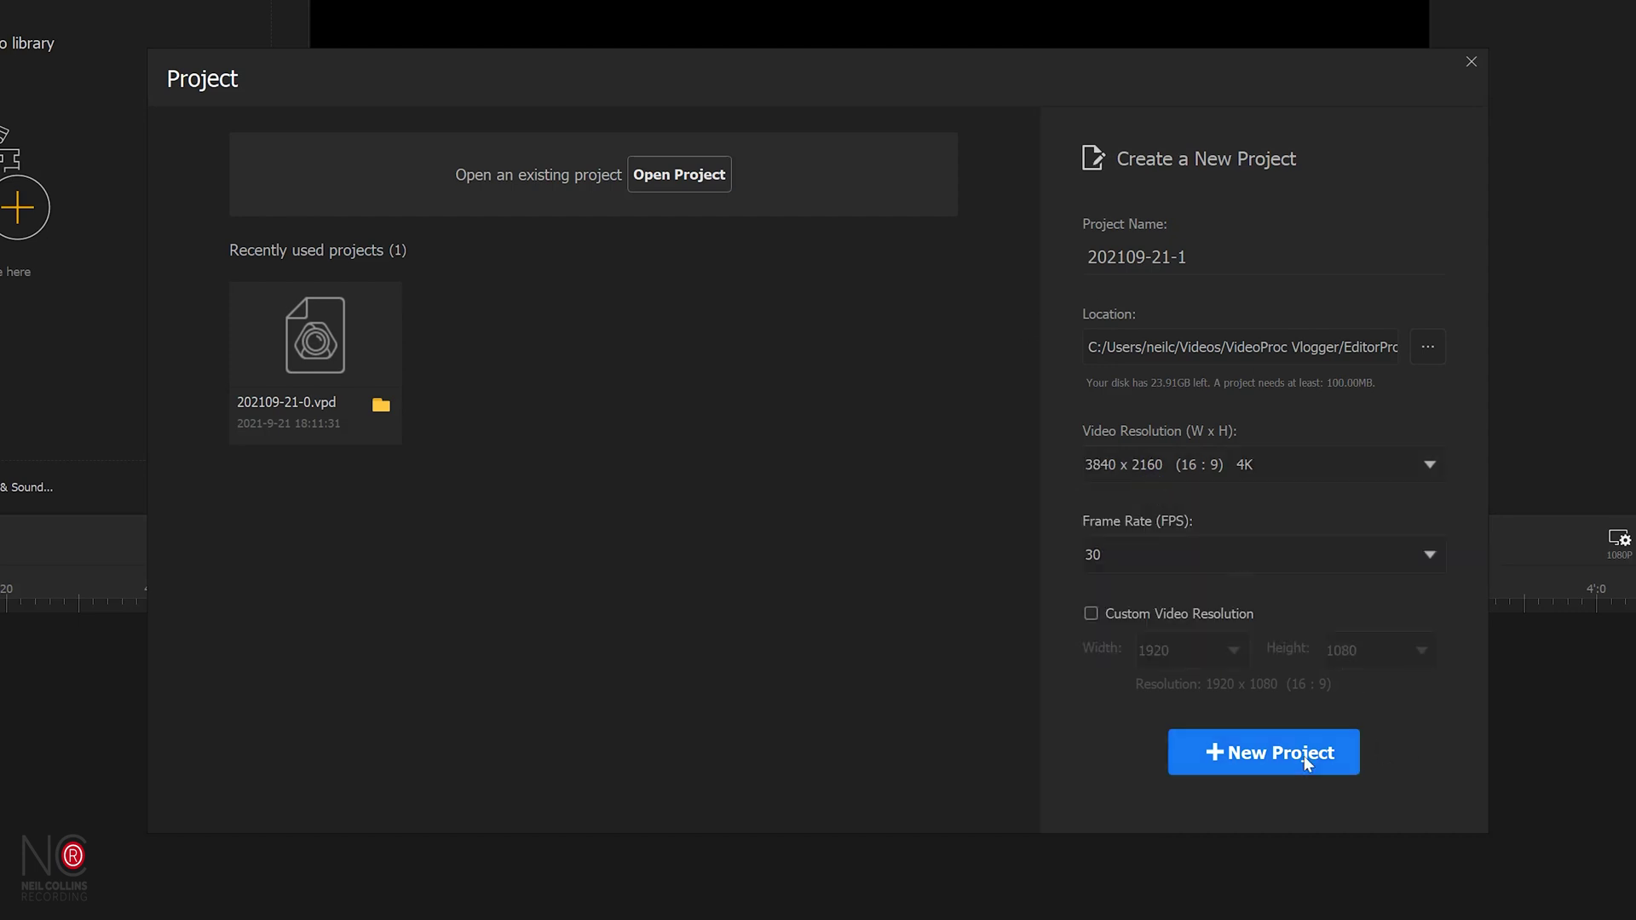
left_click(1398, 559)
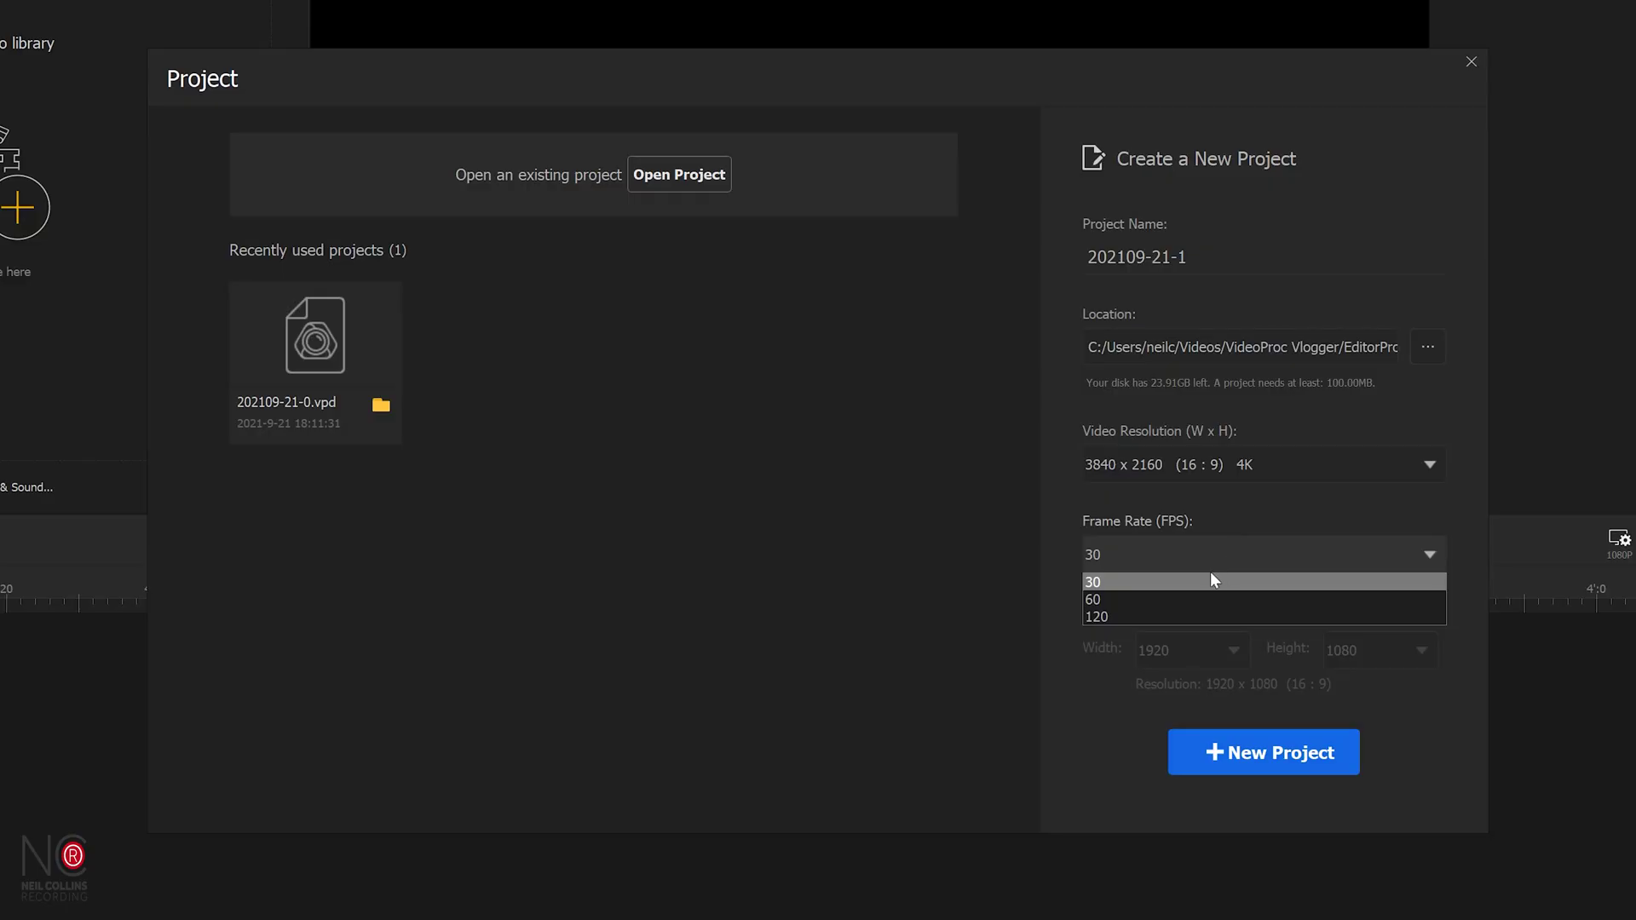
left_click(1219, 582)
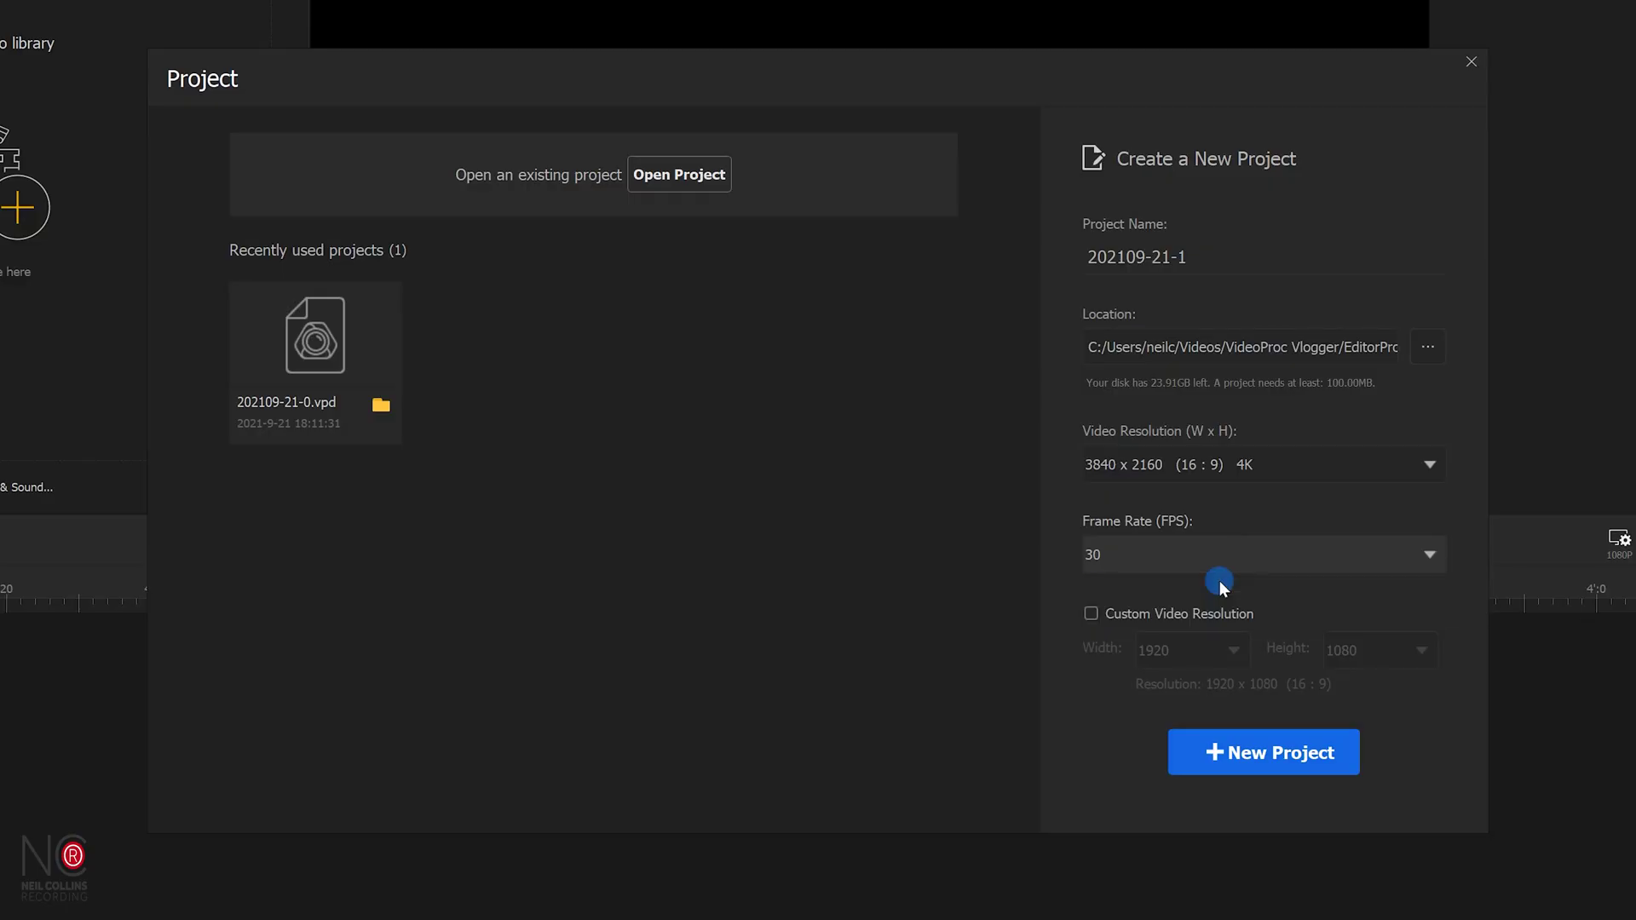
left_click(1276, 755)
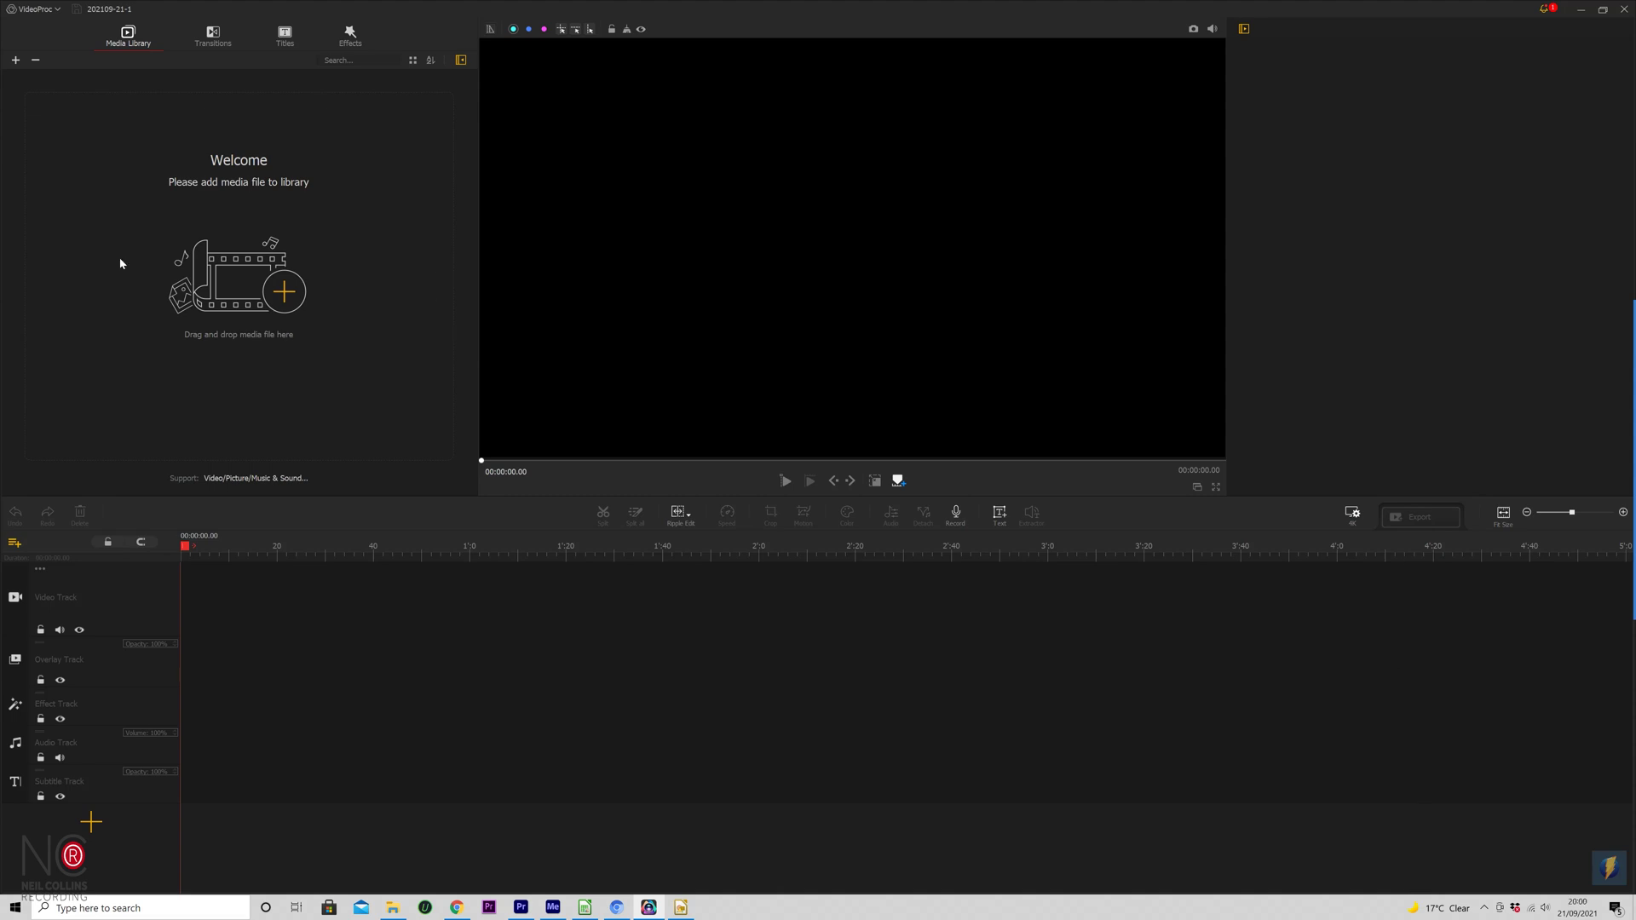
Step: Import the six B Roll clips P1333500–P1333505.MOV into the media library
left_click(284, 294)
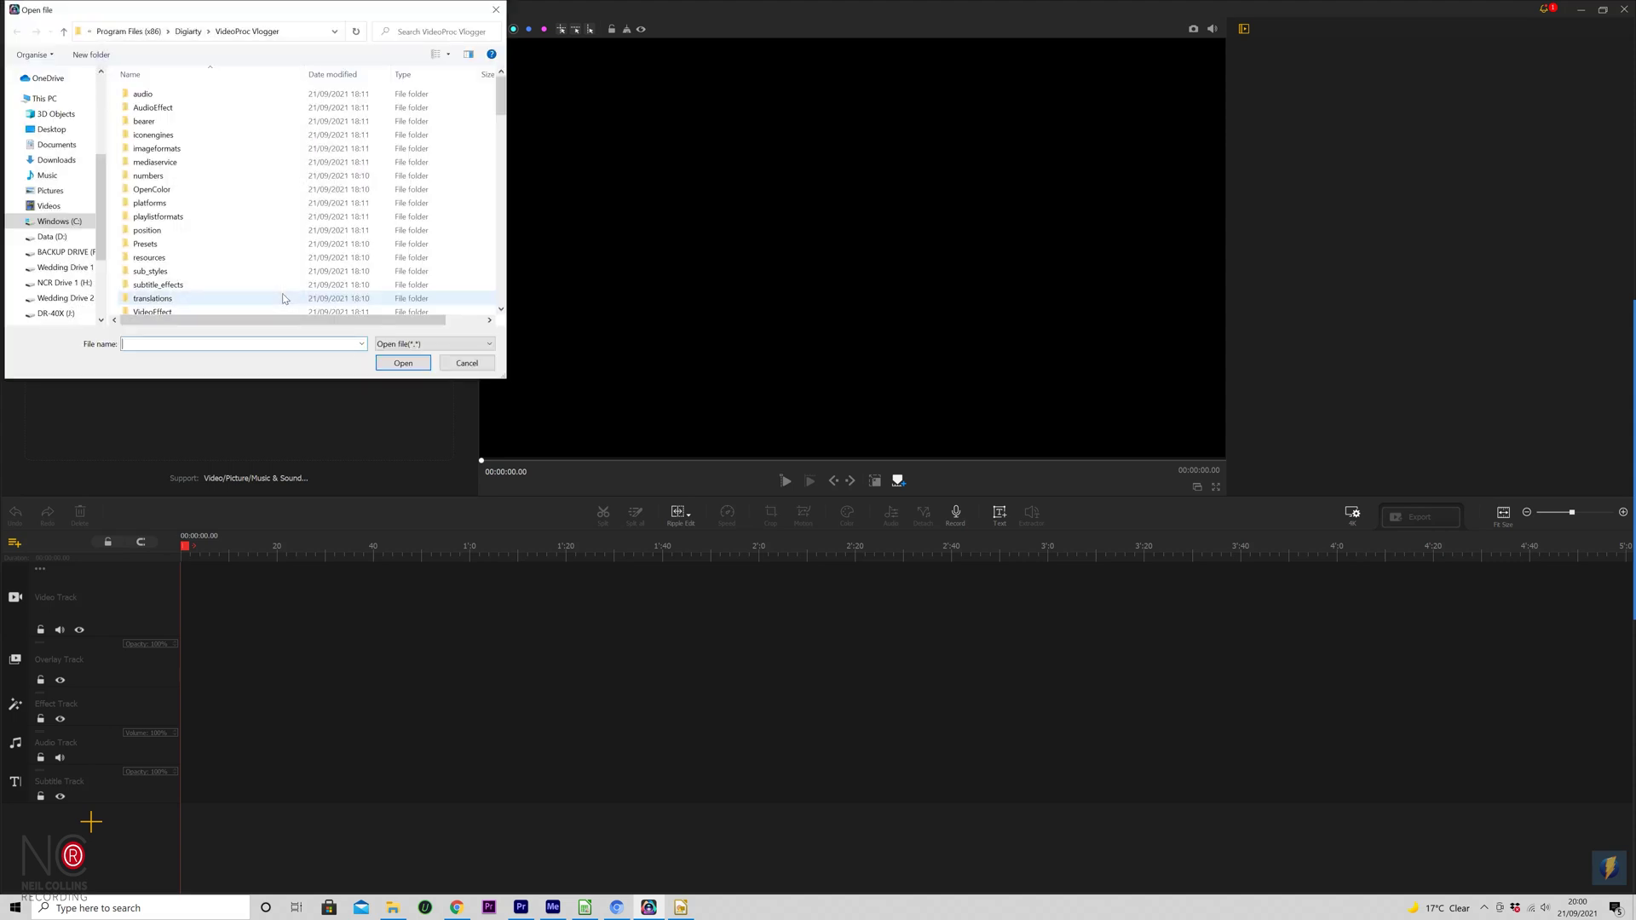
left_click(73, 283)
left_click(152, 107)
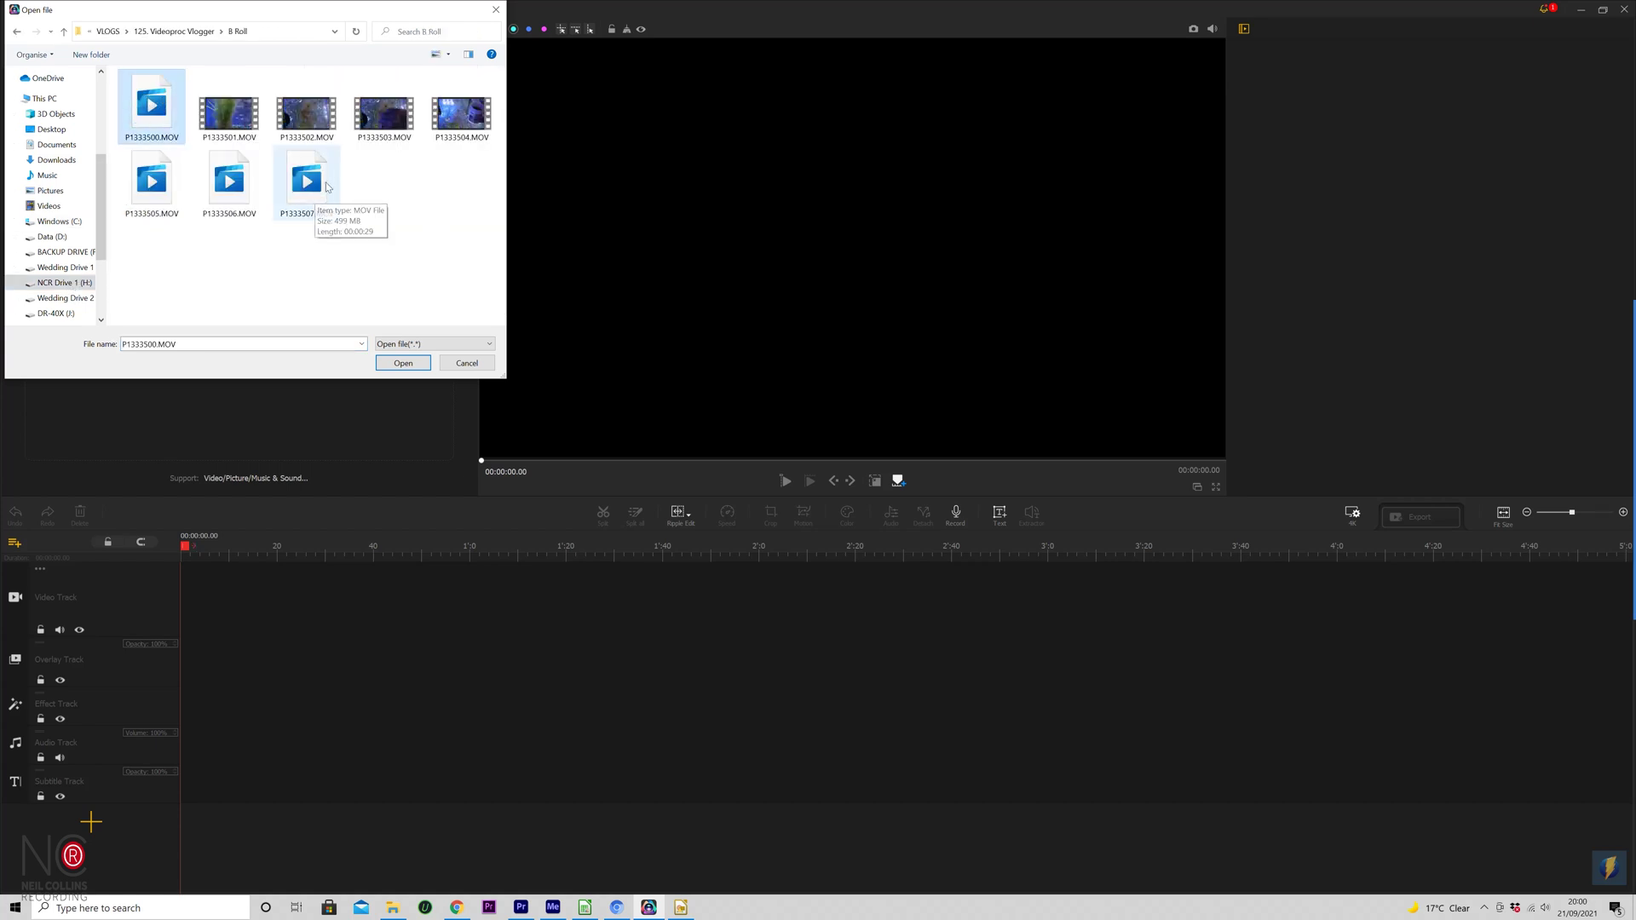
left_click(143, 192, "shift")
left_click(403, 364)
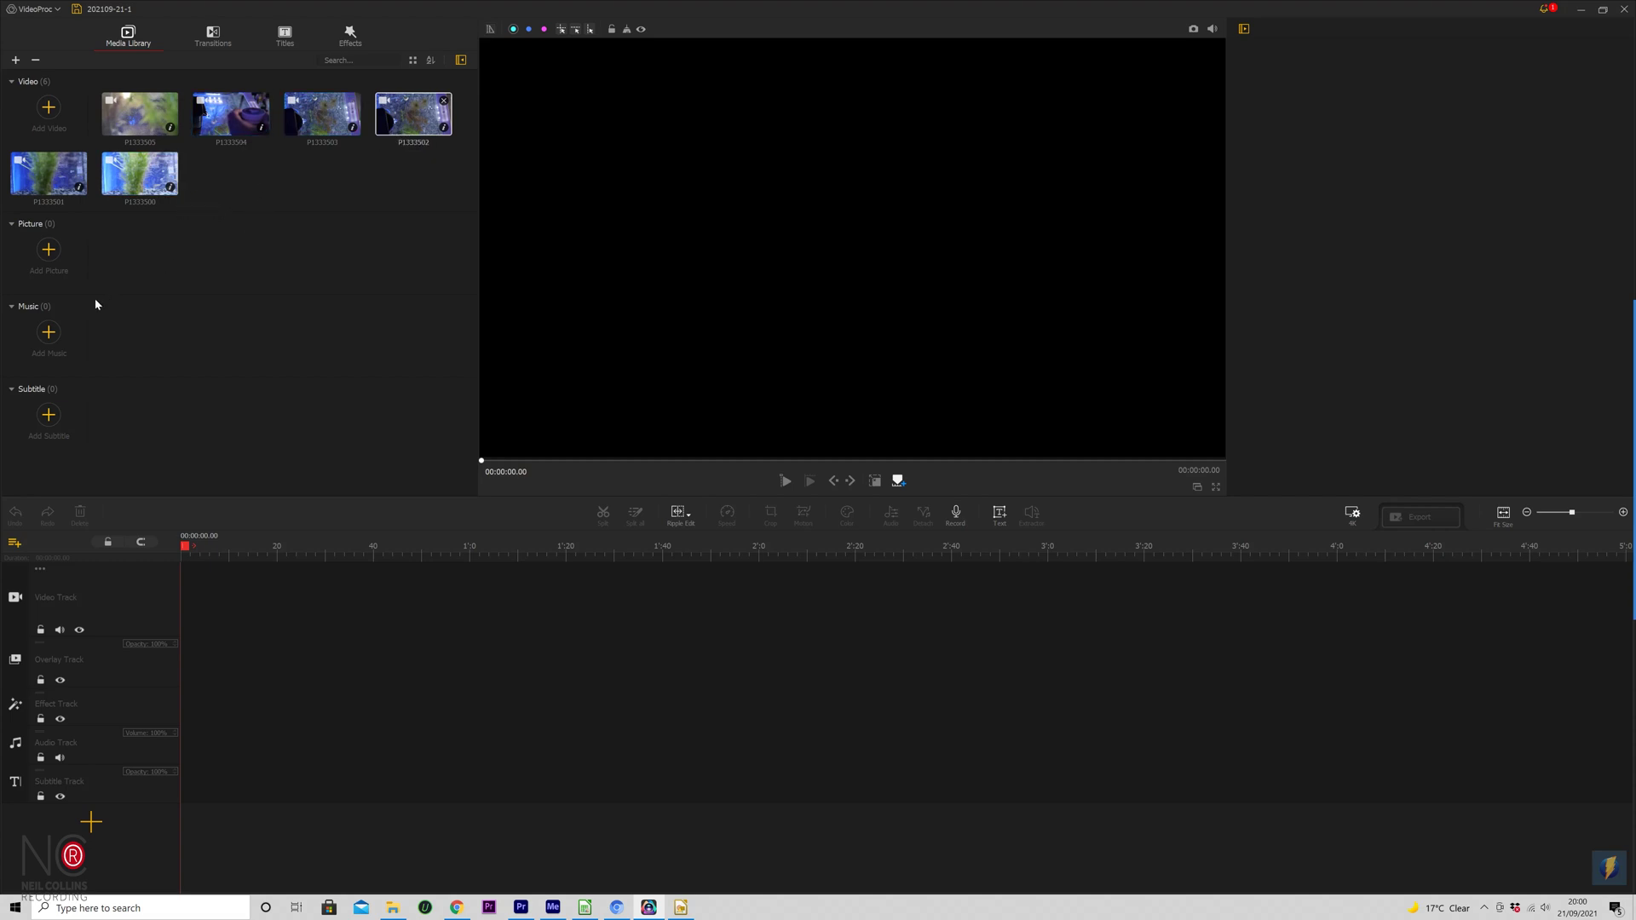
Step: Import a music track into the media library with Add Music
left_click(49, 332)
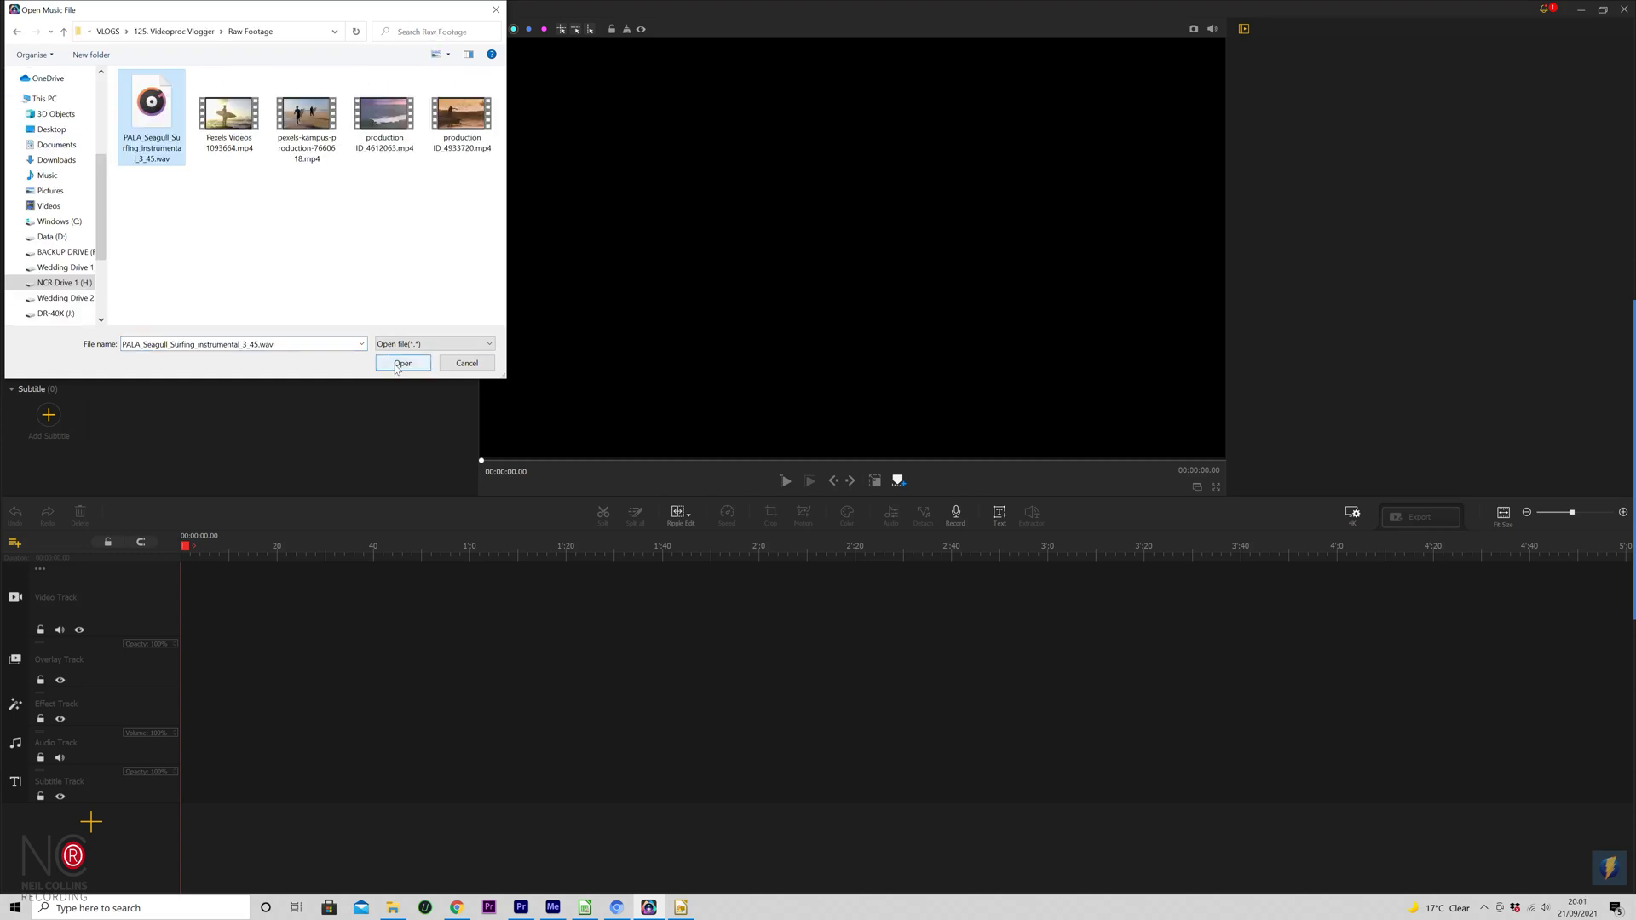
left_click(404, 361)
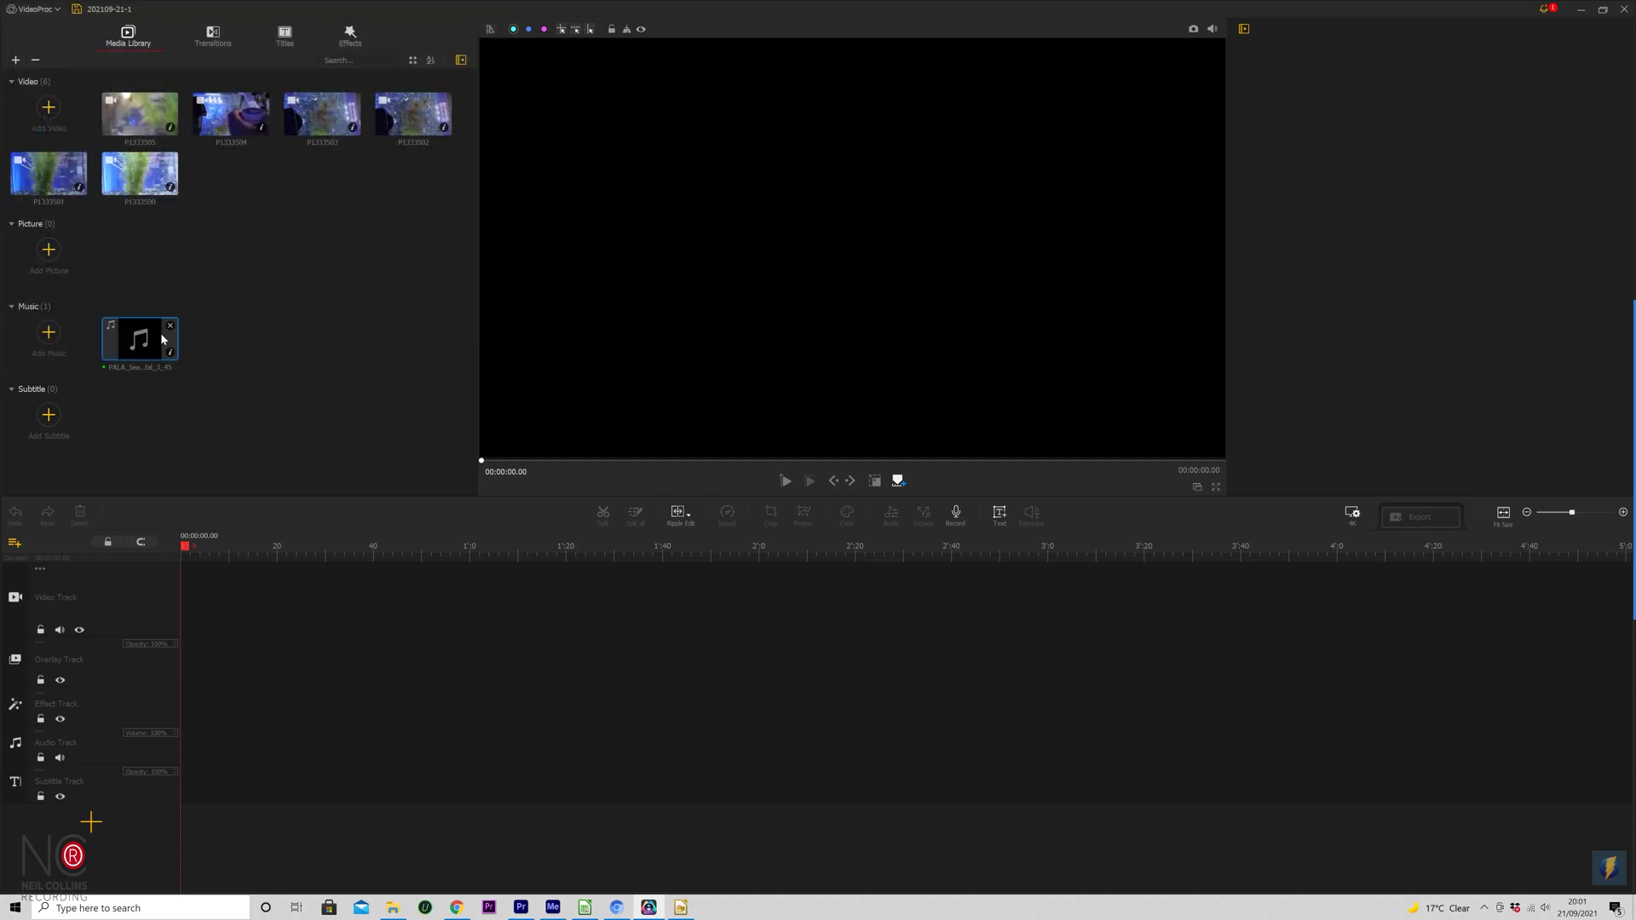
left_click(124, 176)
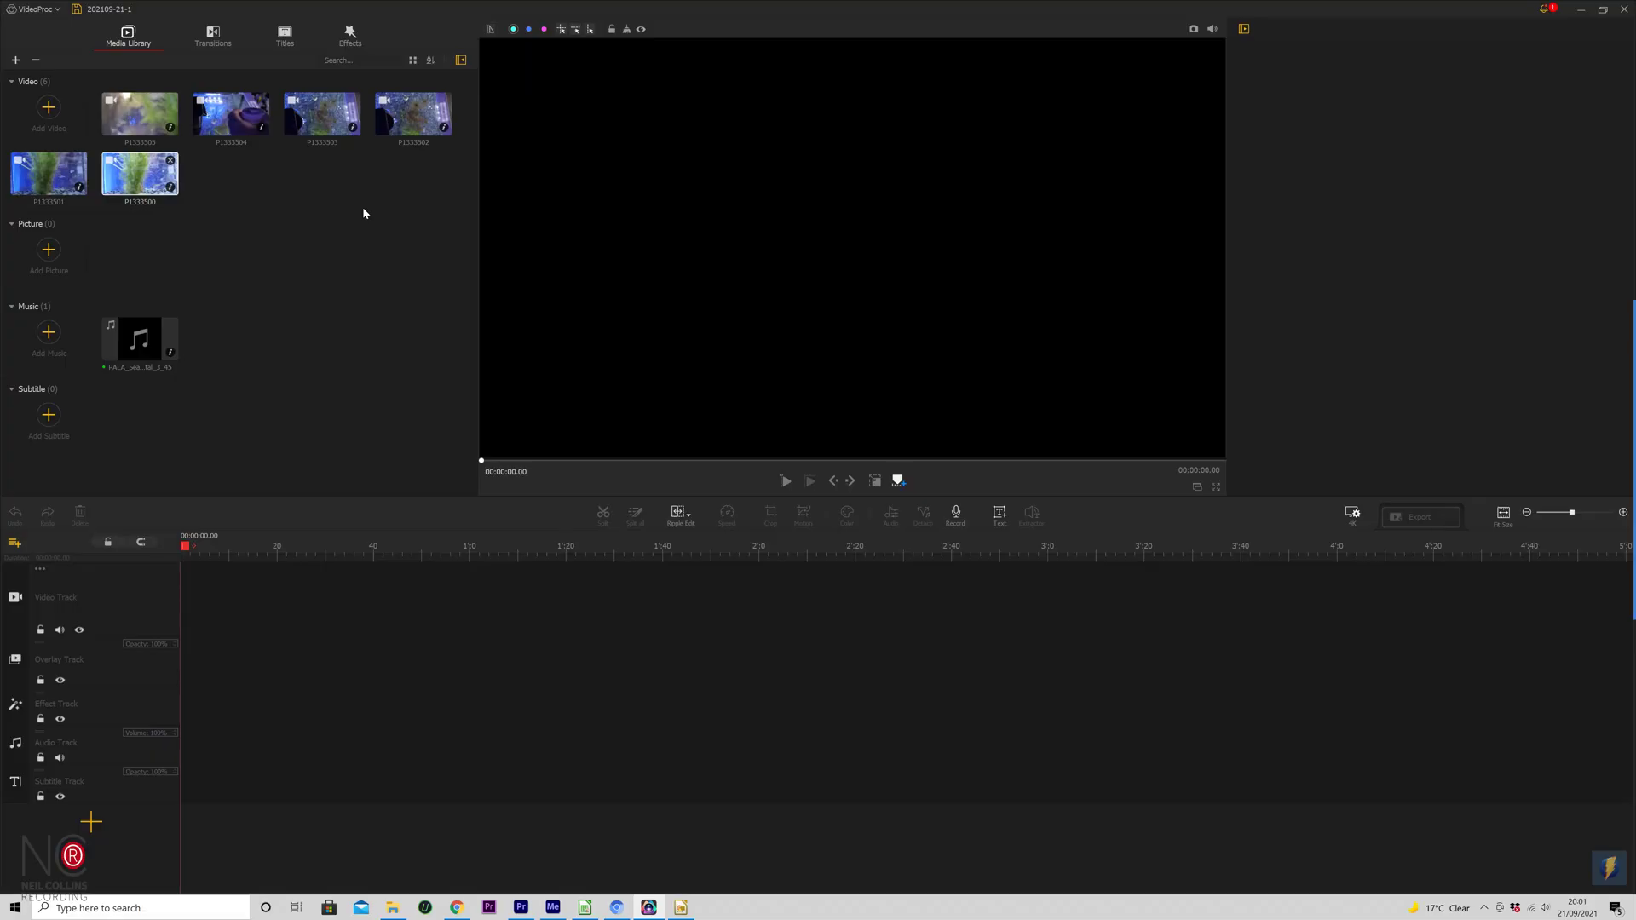
left_click(350, 36)
left_click(128, 34)
left_click(213, 36)
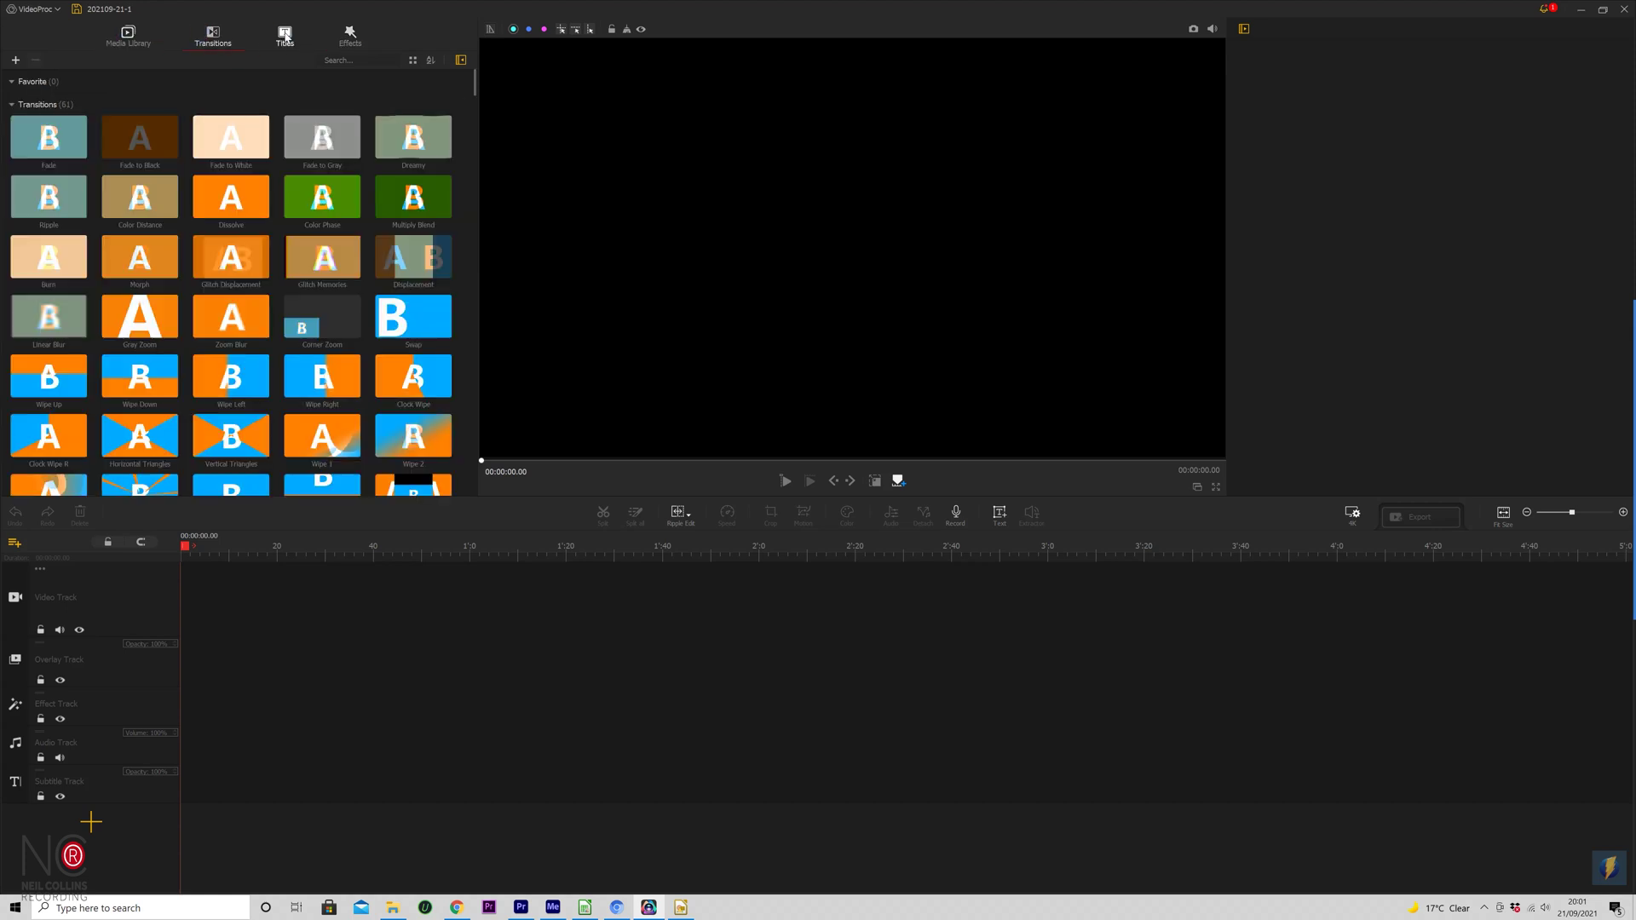
left_click(285, 35)
left_click(352, 35)
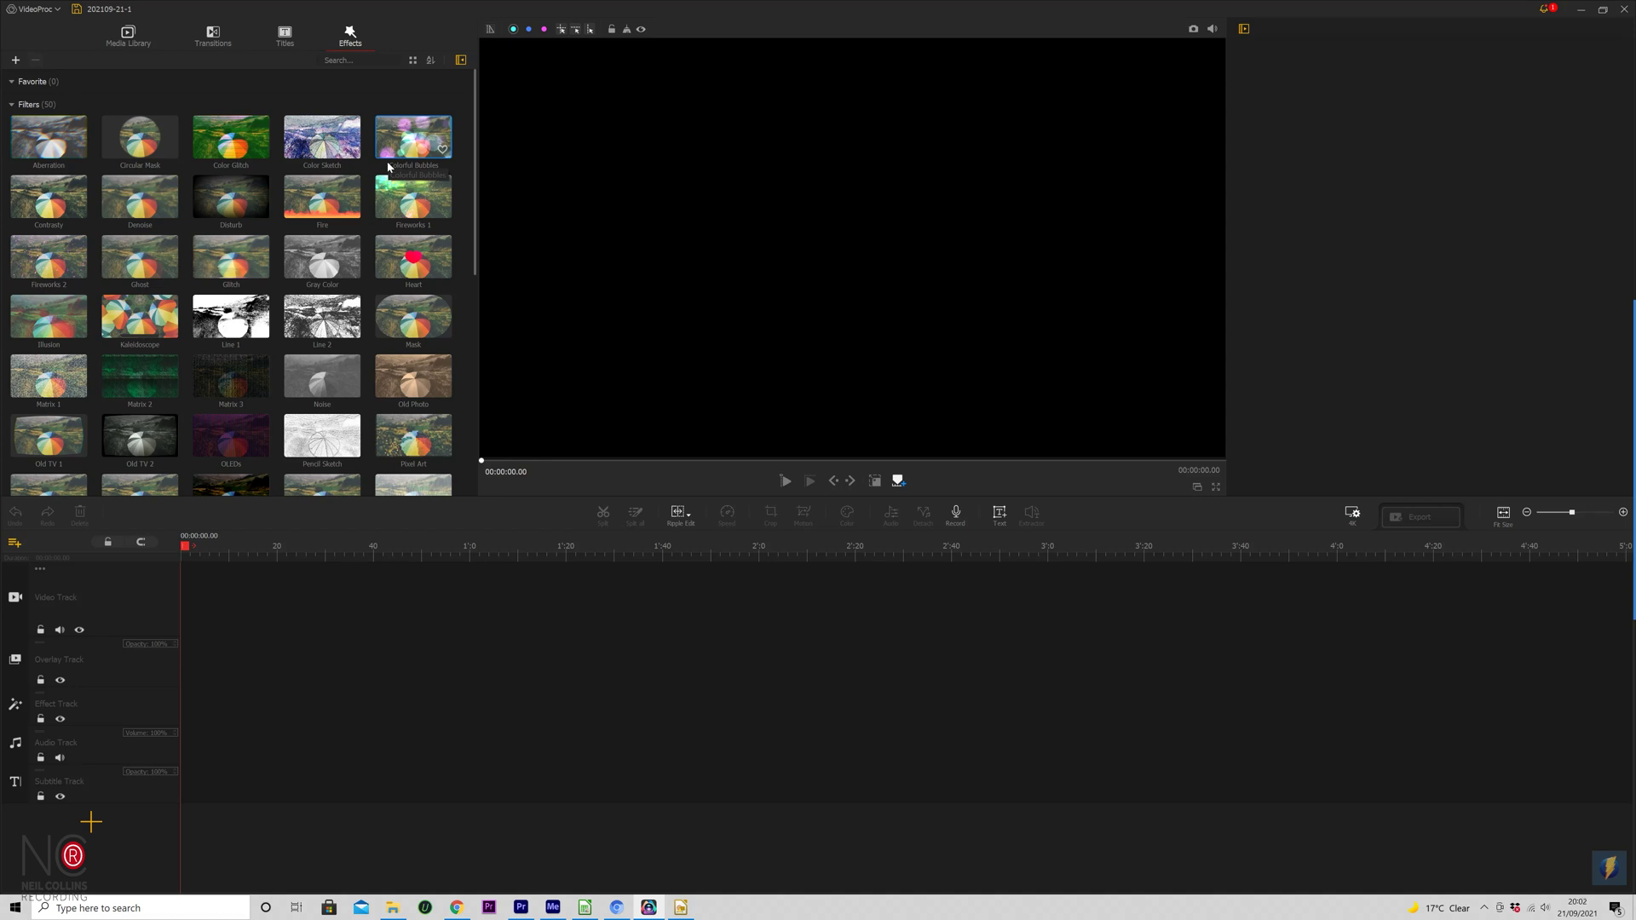
left_click(137, 41)
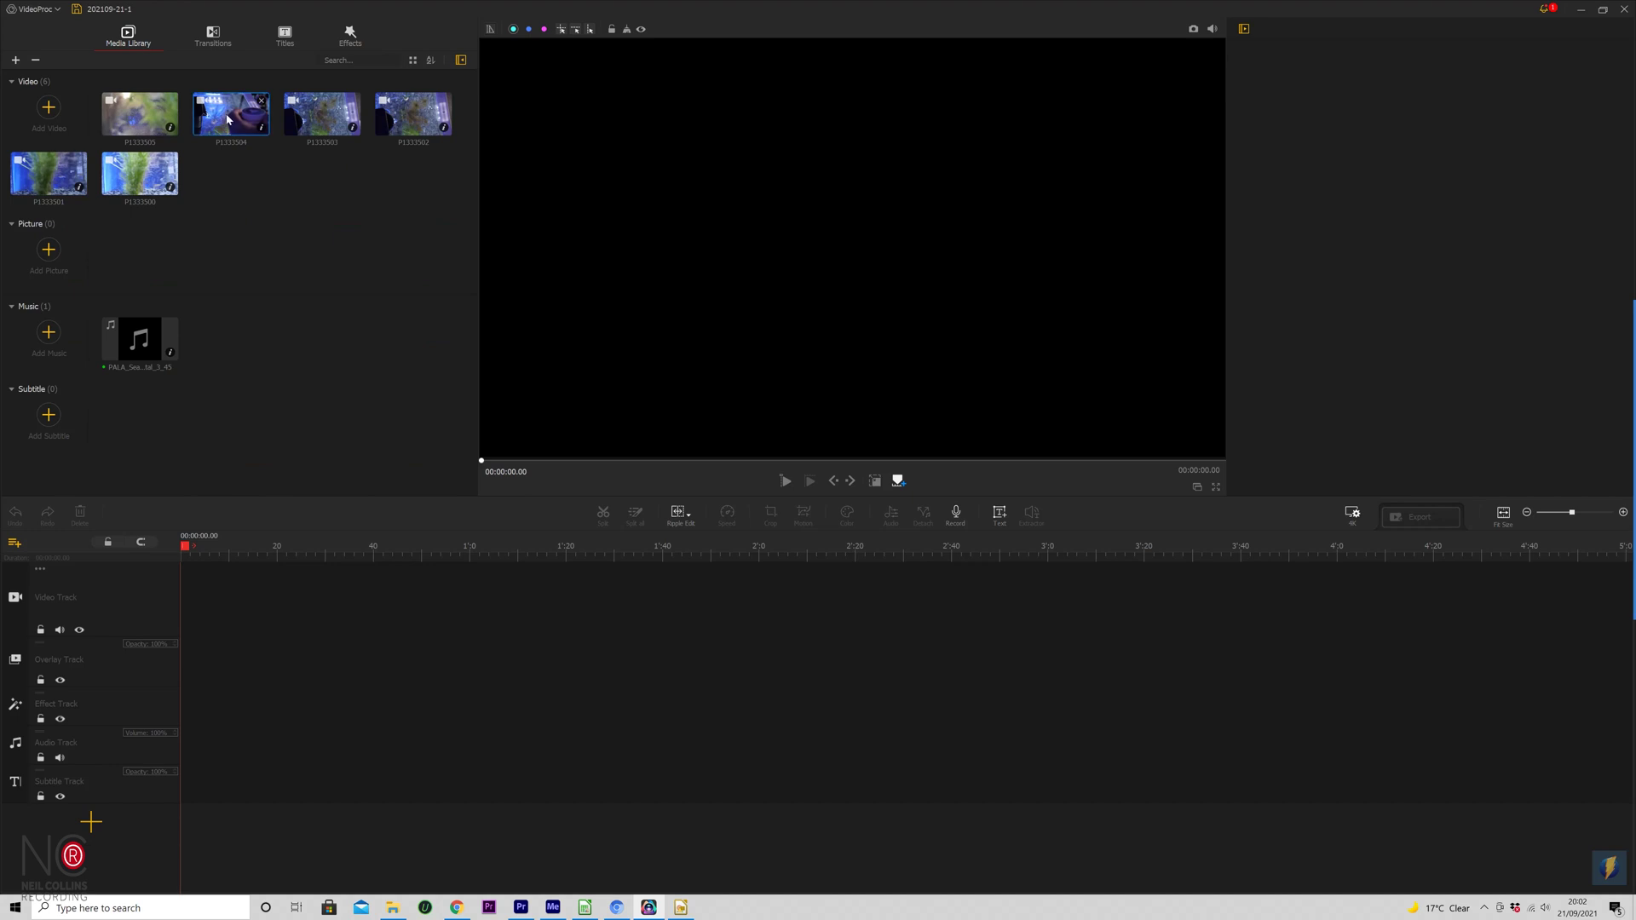
left_click(151, 128)
left_click(158, 181, "shift")
Step: Place the six B-roll clips back to back on the video track
left_click_drag(236, 130, 317, 623)
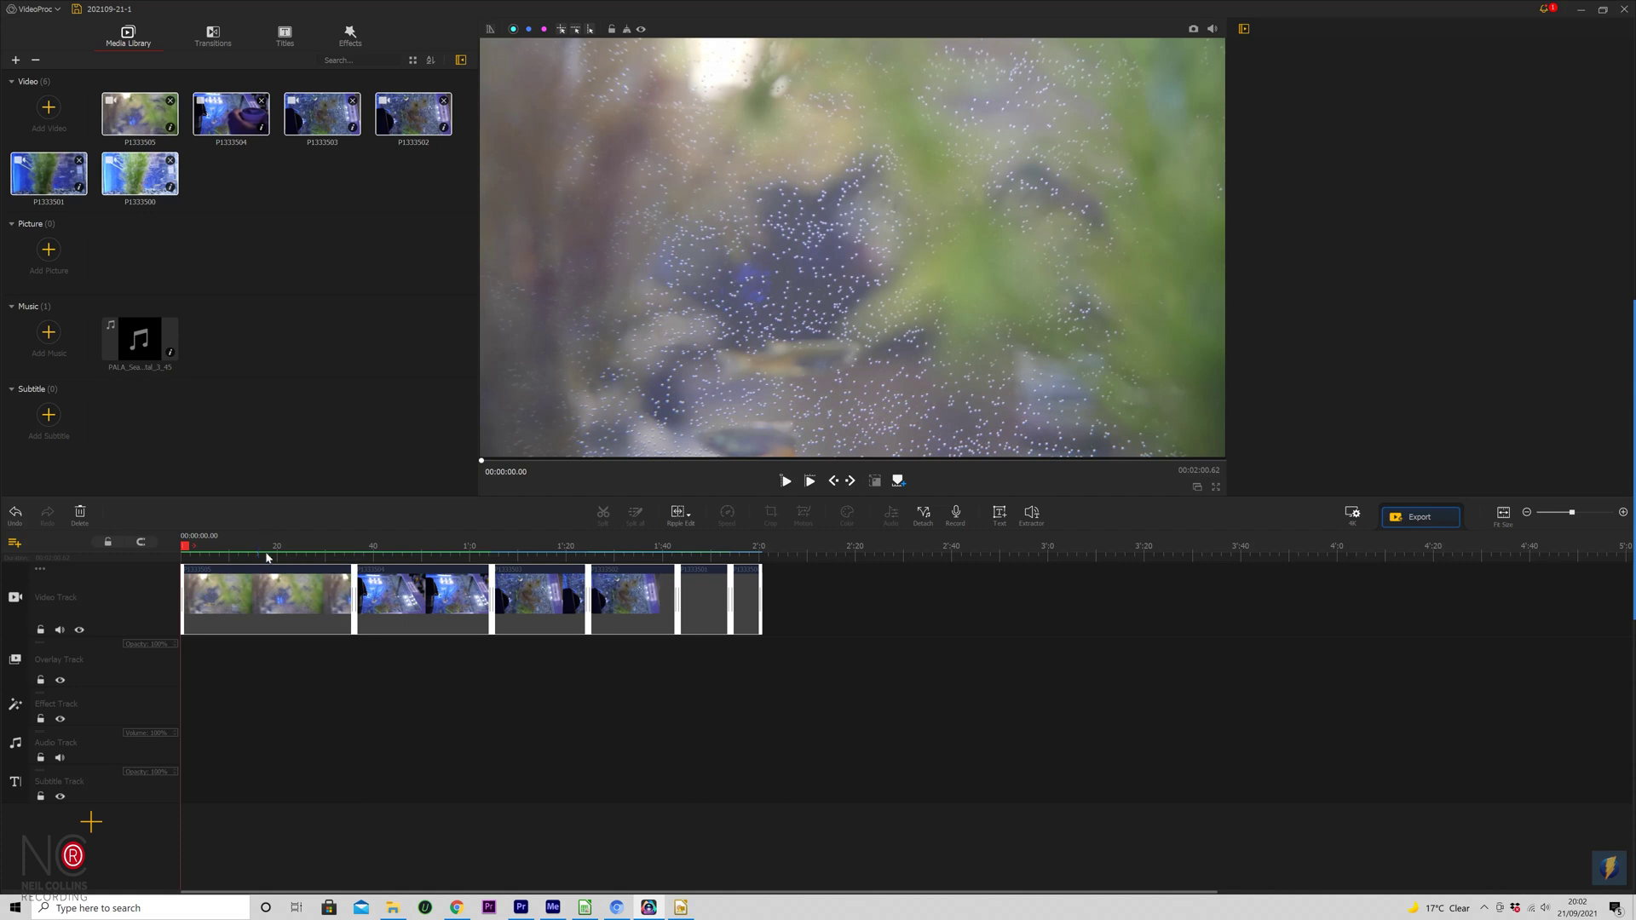
left_click(267, 553)
scroll(268, 558, "up", 5)
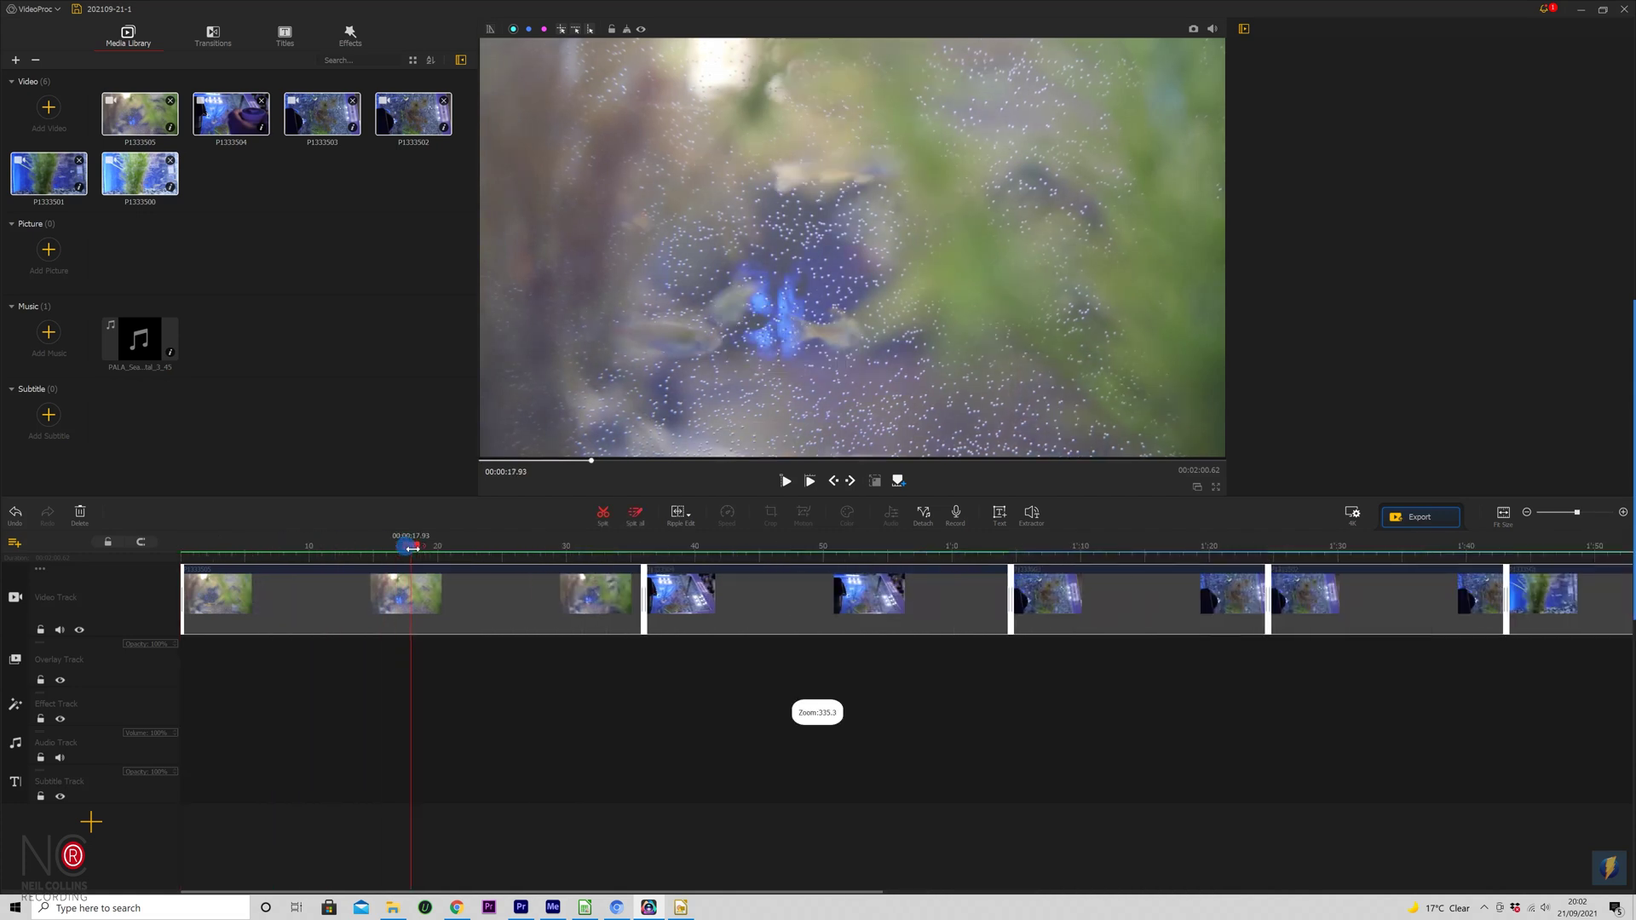
scroll(247, 550, "down", 8)
scroll(237, 545, "up", 4)
Step: Zoom the timeline and scrub to about 30 seconds to review the clip sequence
left_click(327, 550)
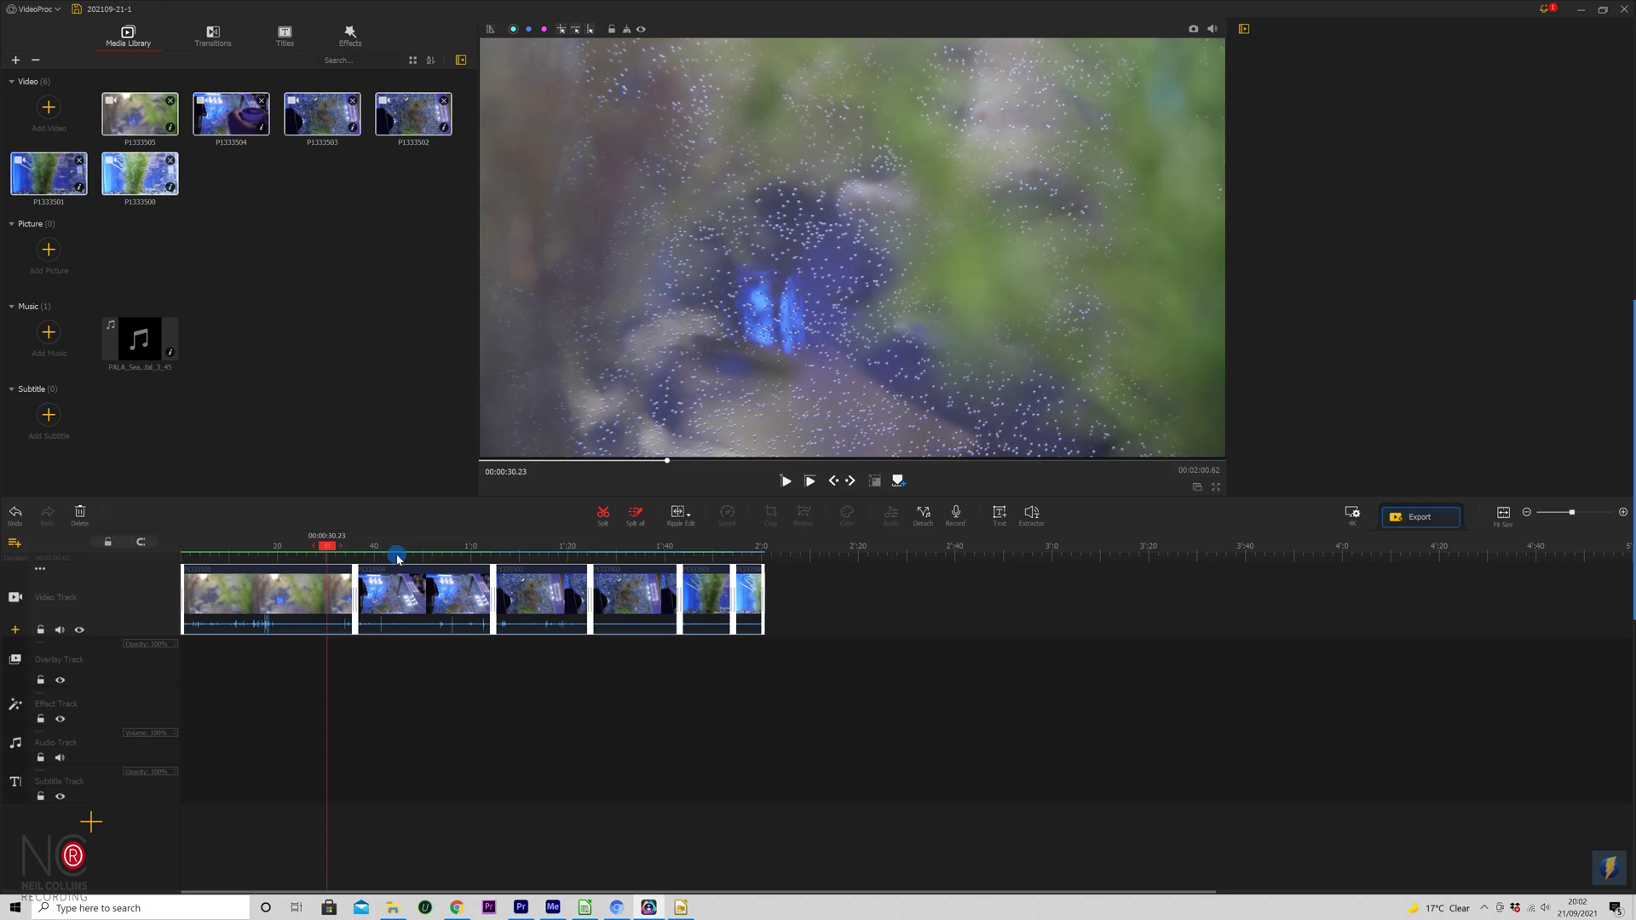
scroll(556, 561, "up", 4)
scroll(555, 561, "up", 5)
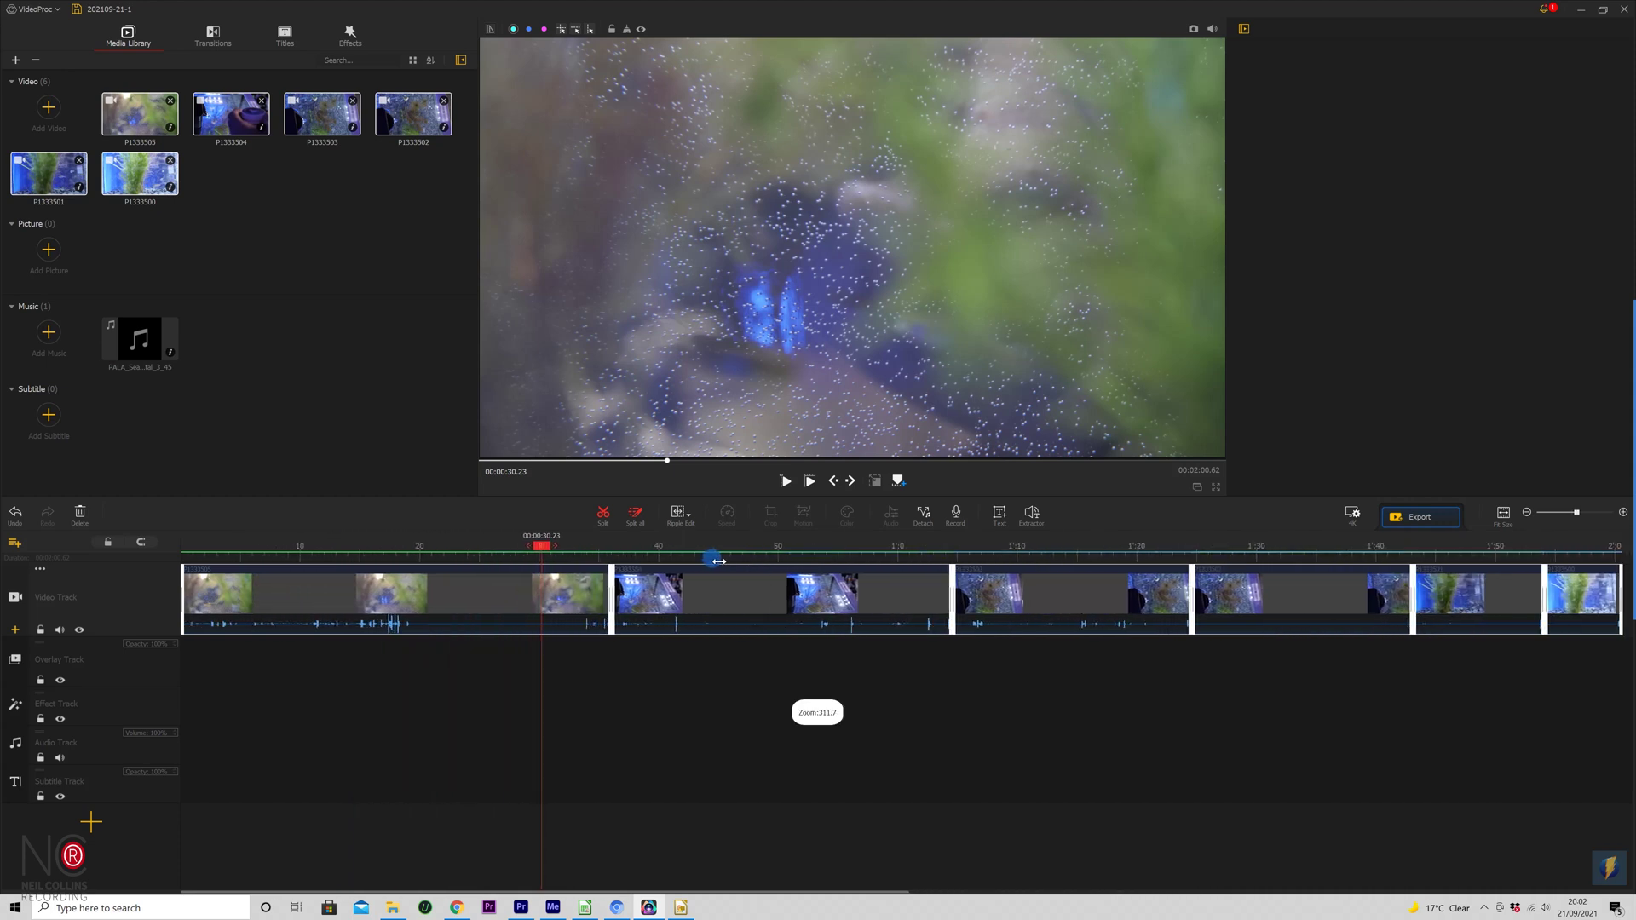
scroll(342, 568, "down", 12)
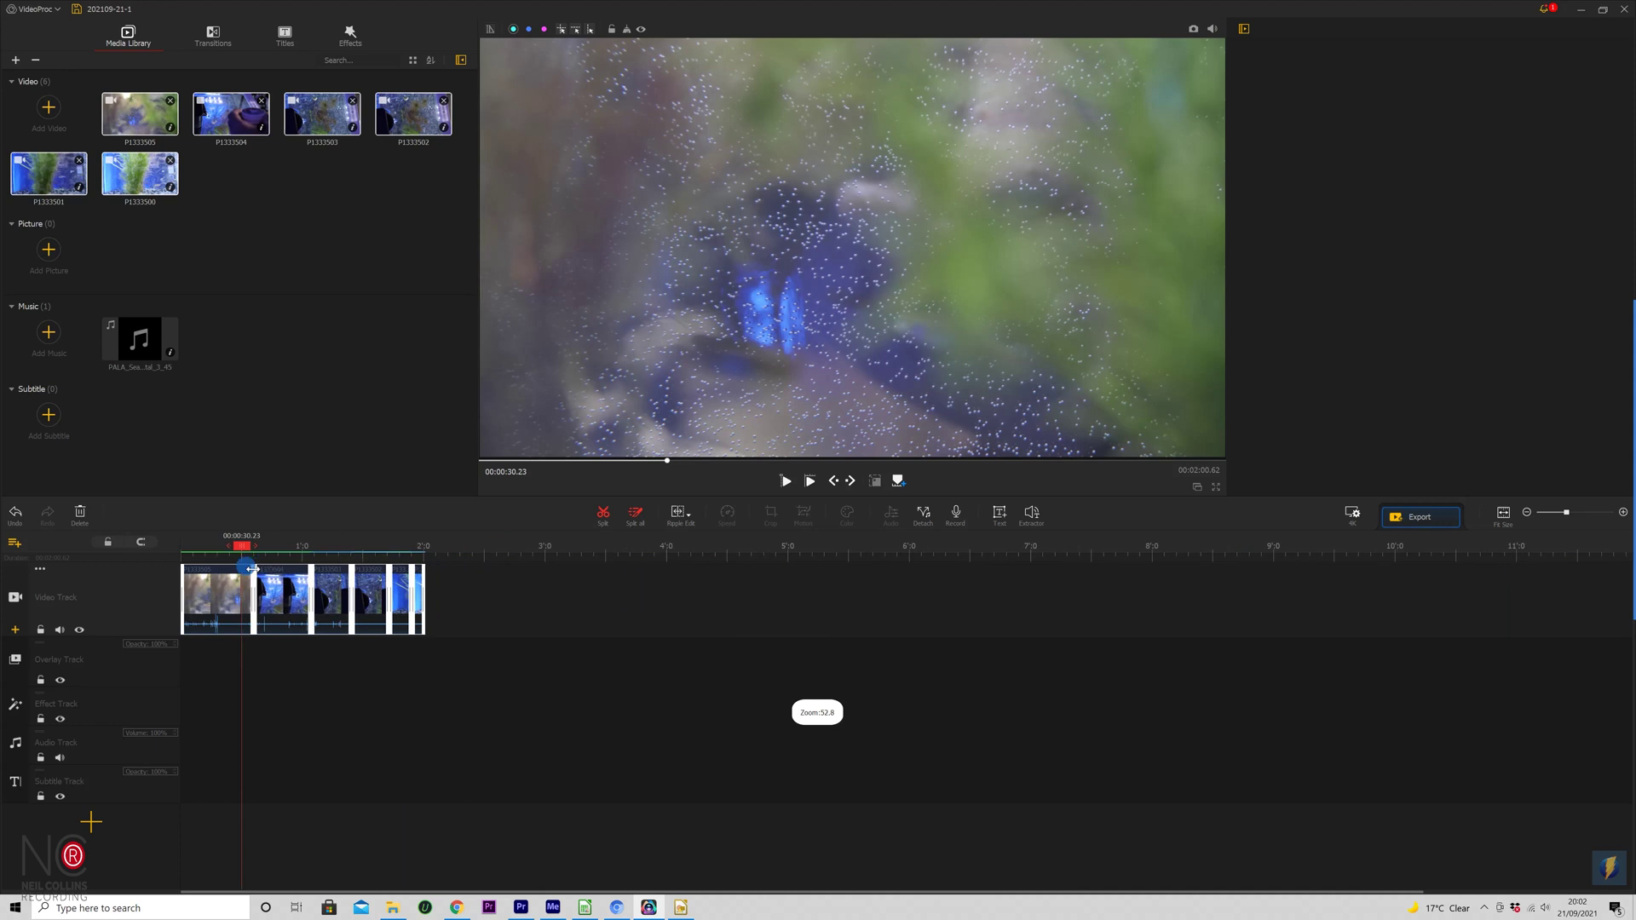
scroll(477, 568, "up", 6)
scroll(522, 568, "down", 3)
scroll(624, 567, "up", 1)
scroll(624, 566, "up", 1)
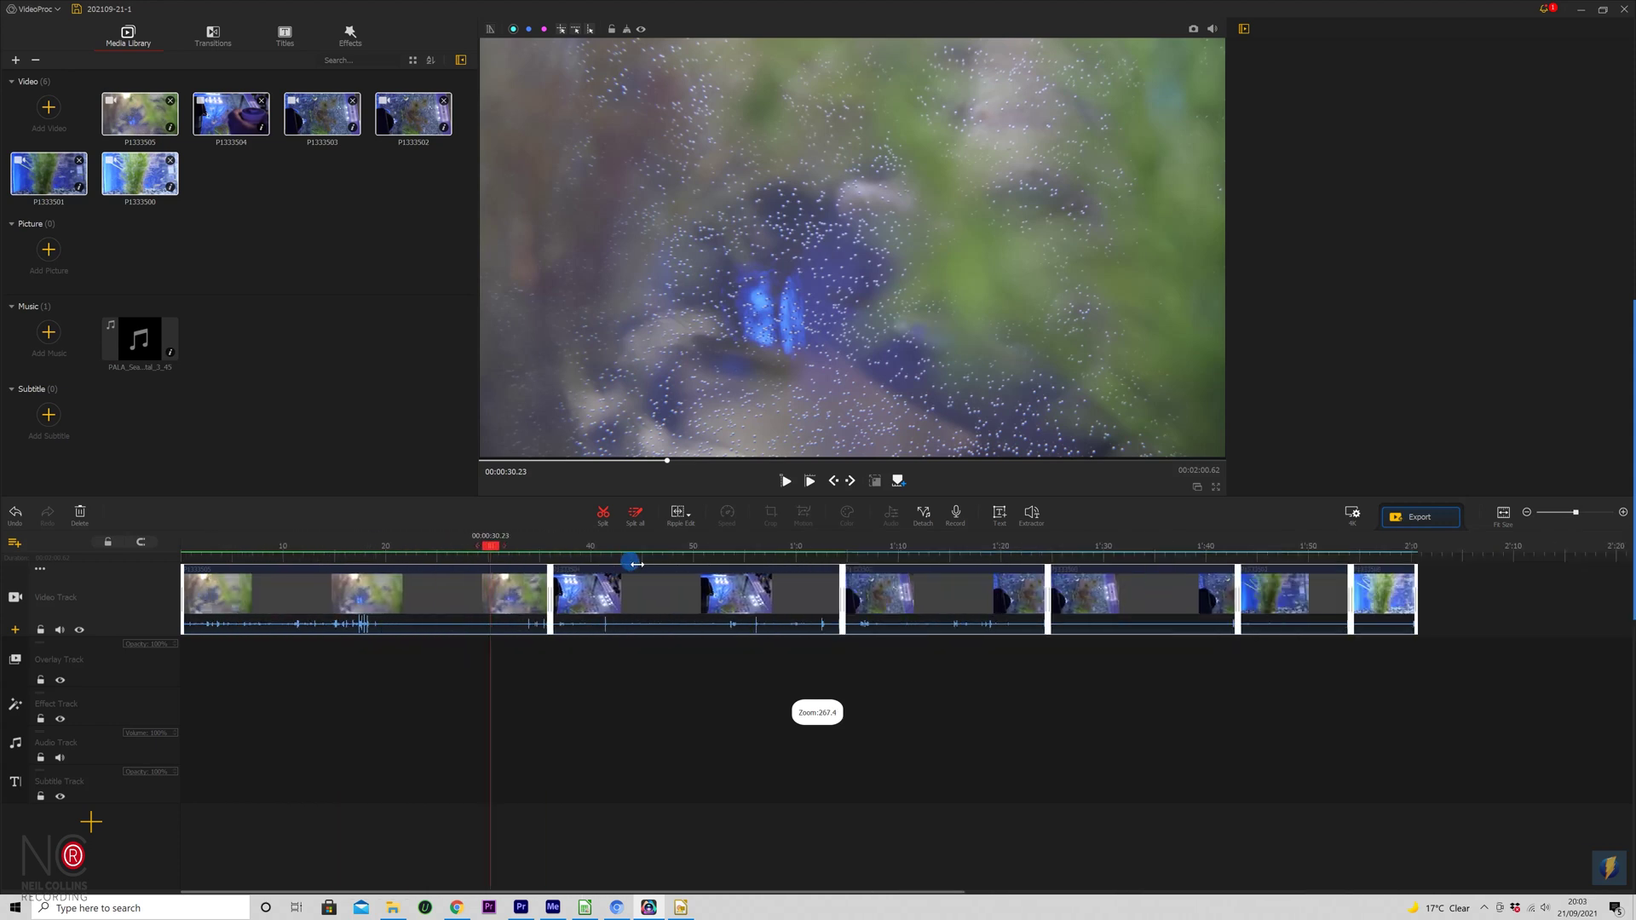
scroll(628, 564, "up", 1)
scroll(618, 565, "down", 2)
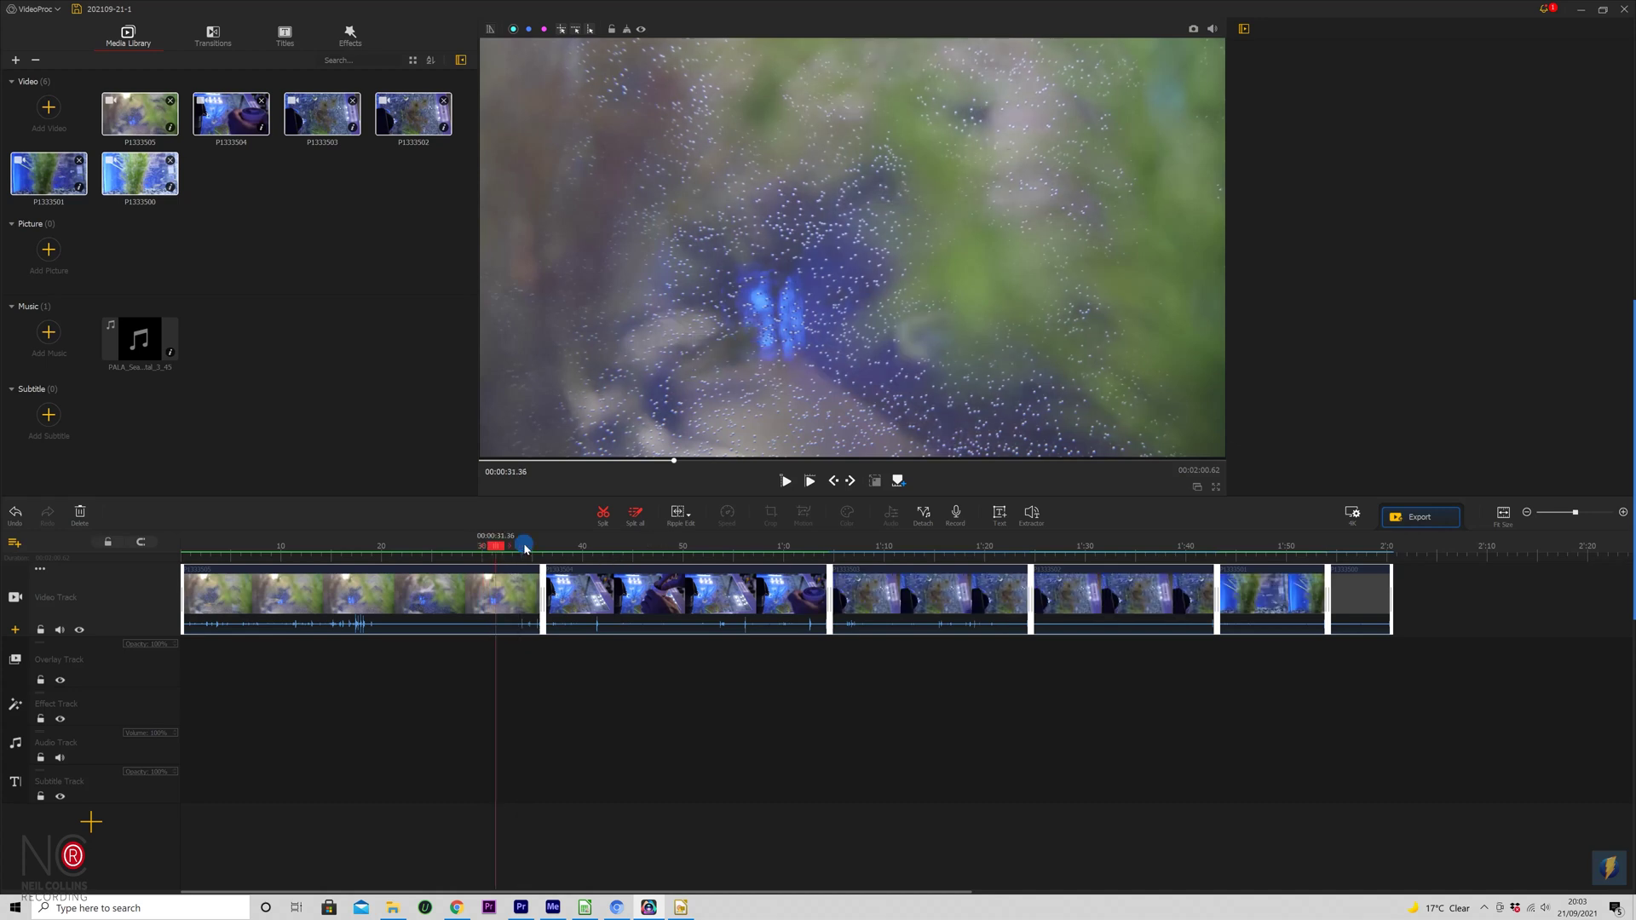
left_click(386, 596)
left_click_drag(139, 346, 181, 734)
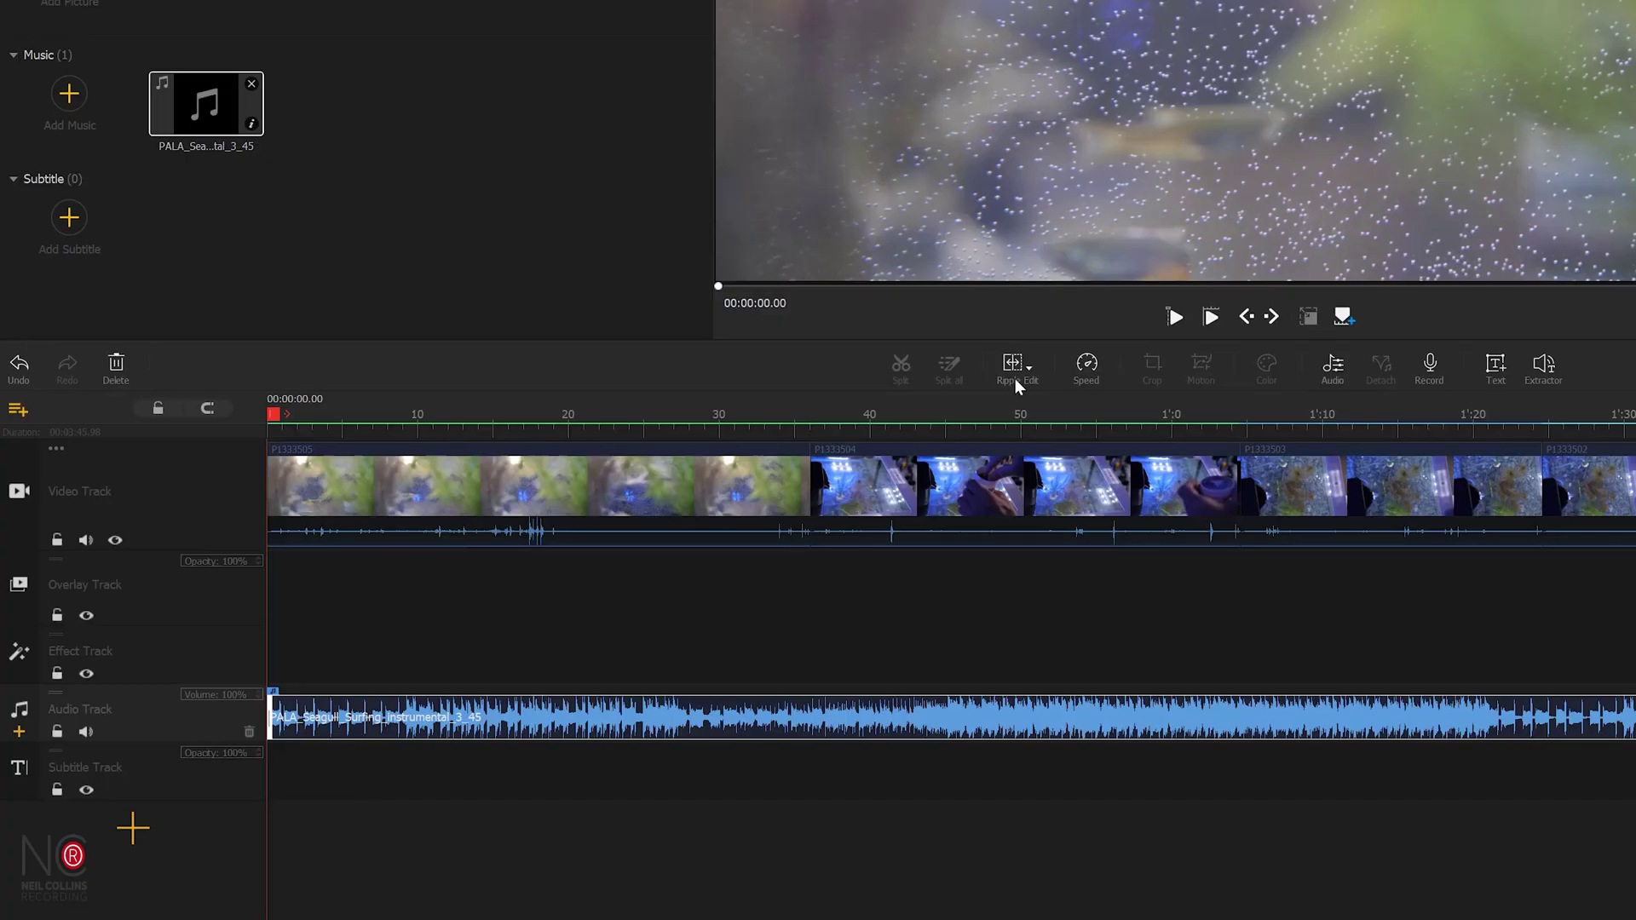
Step: Select clip P1333505 and move the playhead to 00:00:23.00 to check the trim
left_click(868, 503)
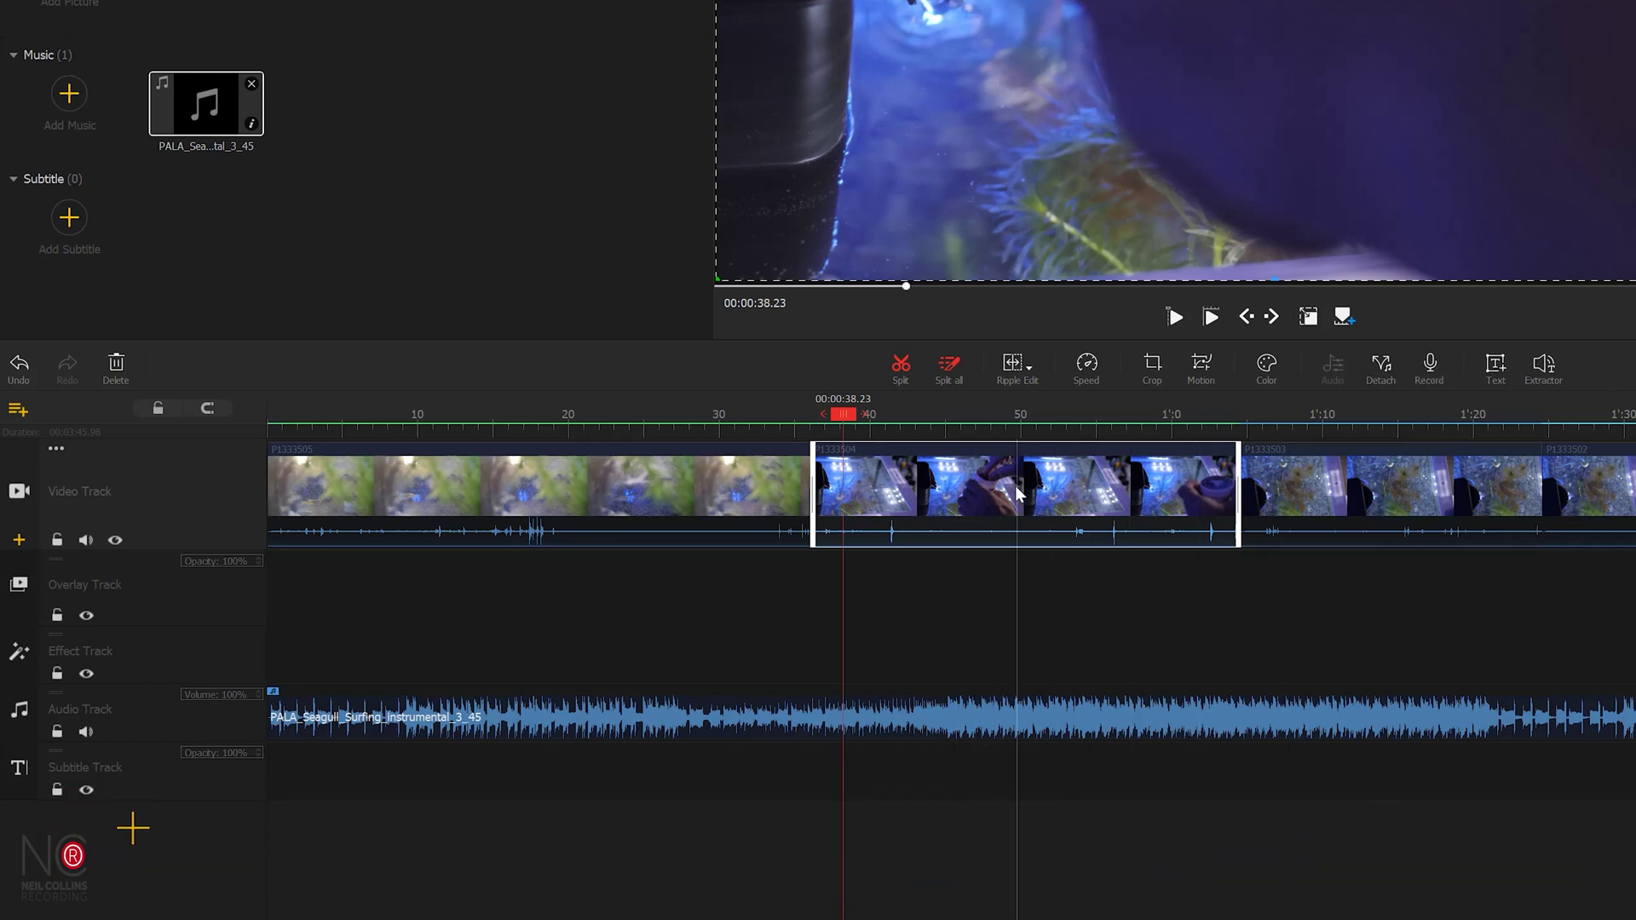
left_click(669, 495)
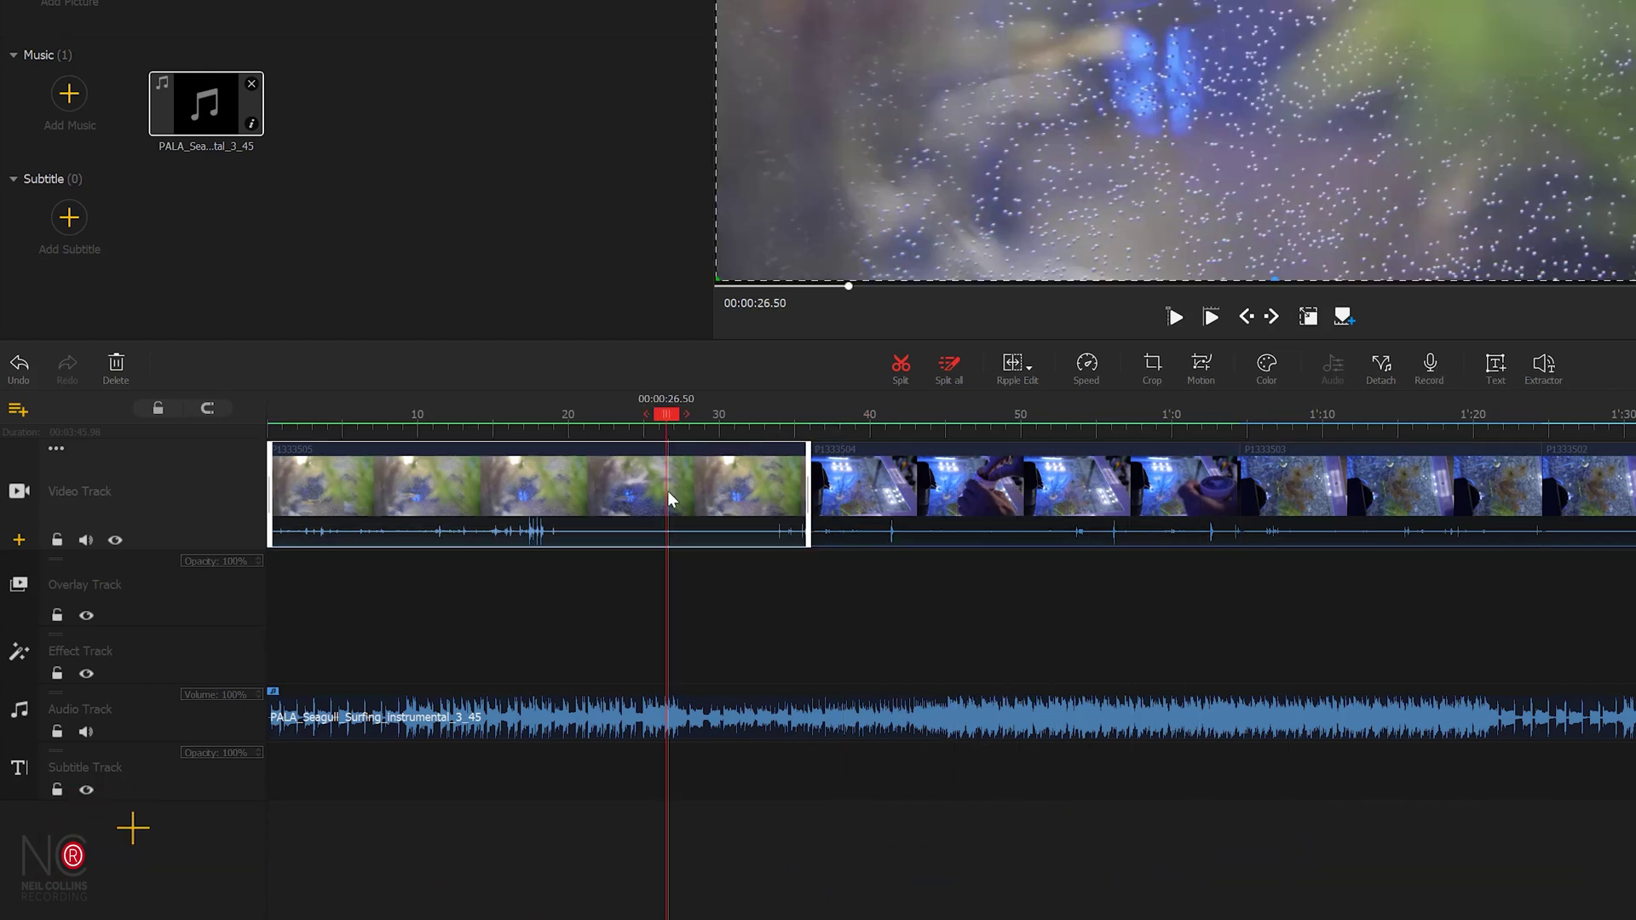
left_click(614, 481)
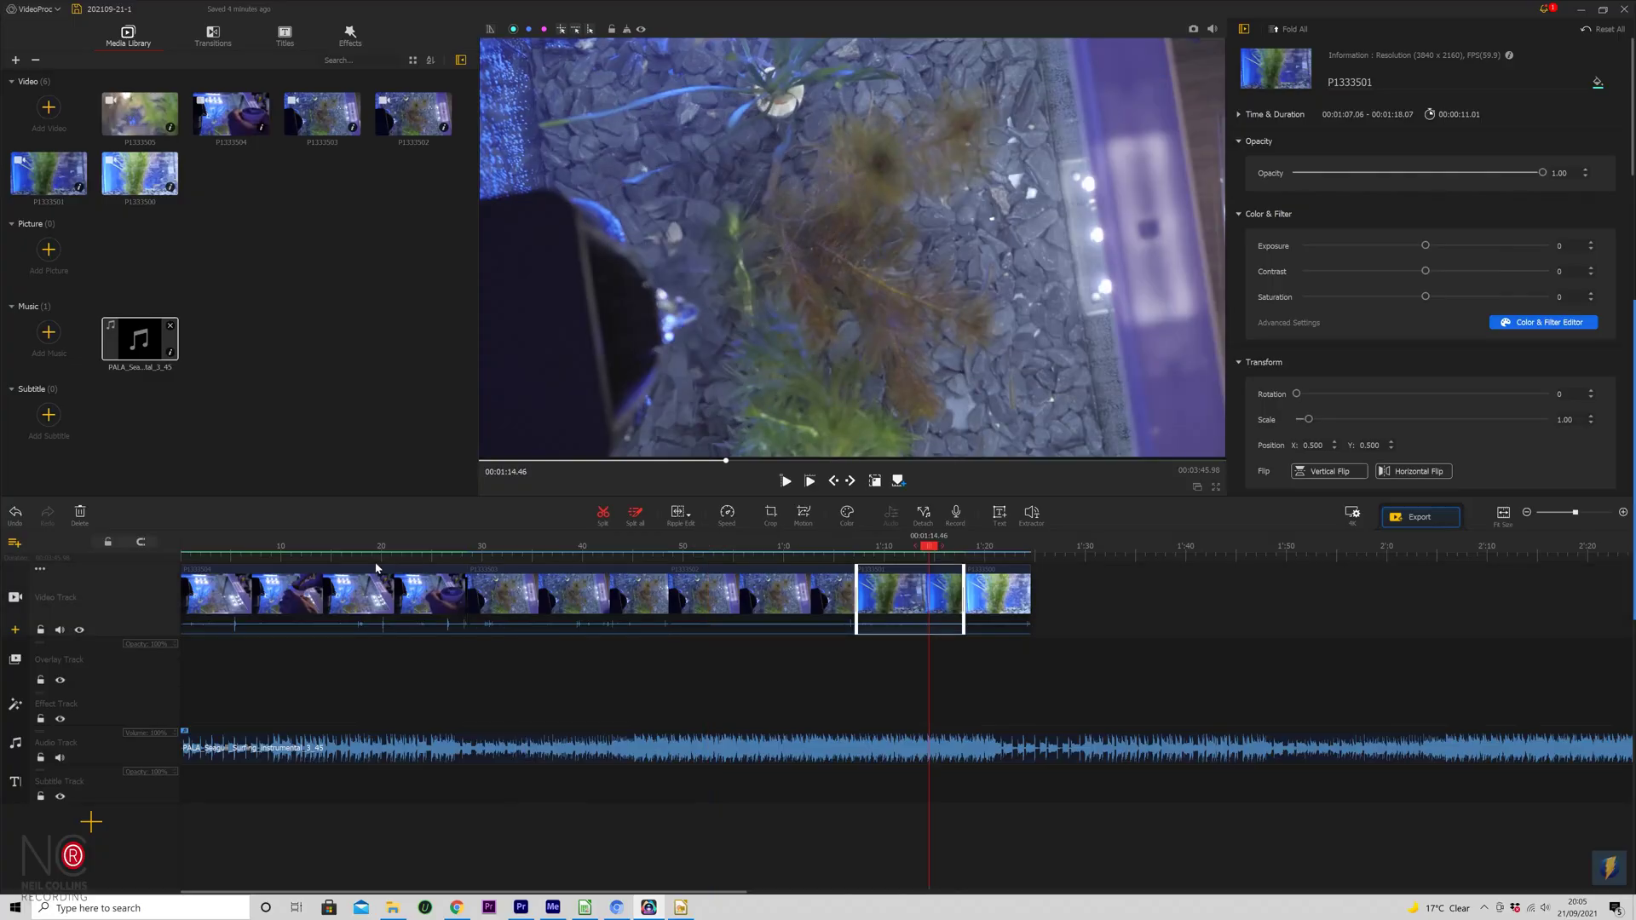
Step: Split the music at 1:24.58 where the footage ends, delete the rest, and open the Audio Editor
left_click(280, 596)
left_click(993, 612)
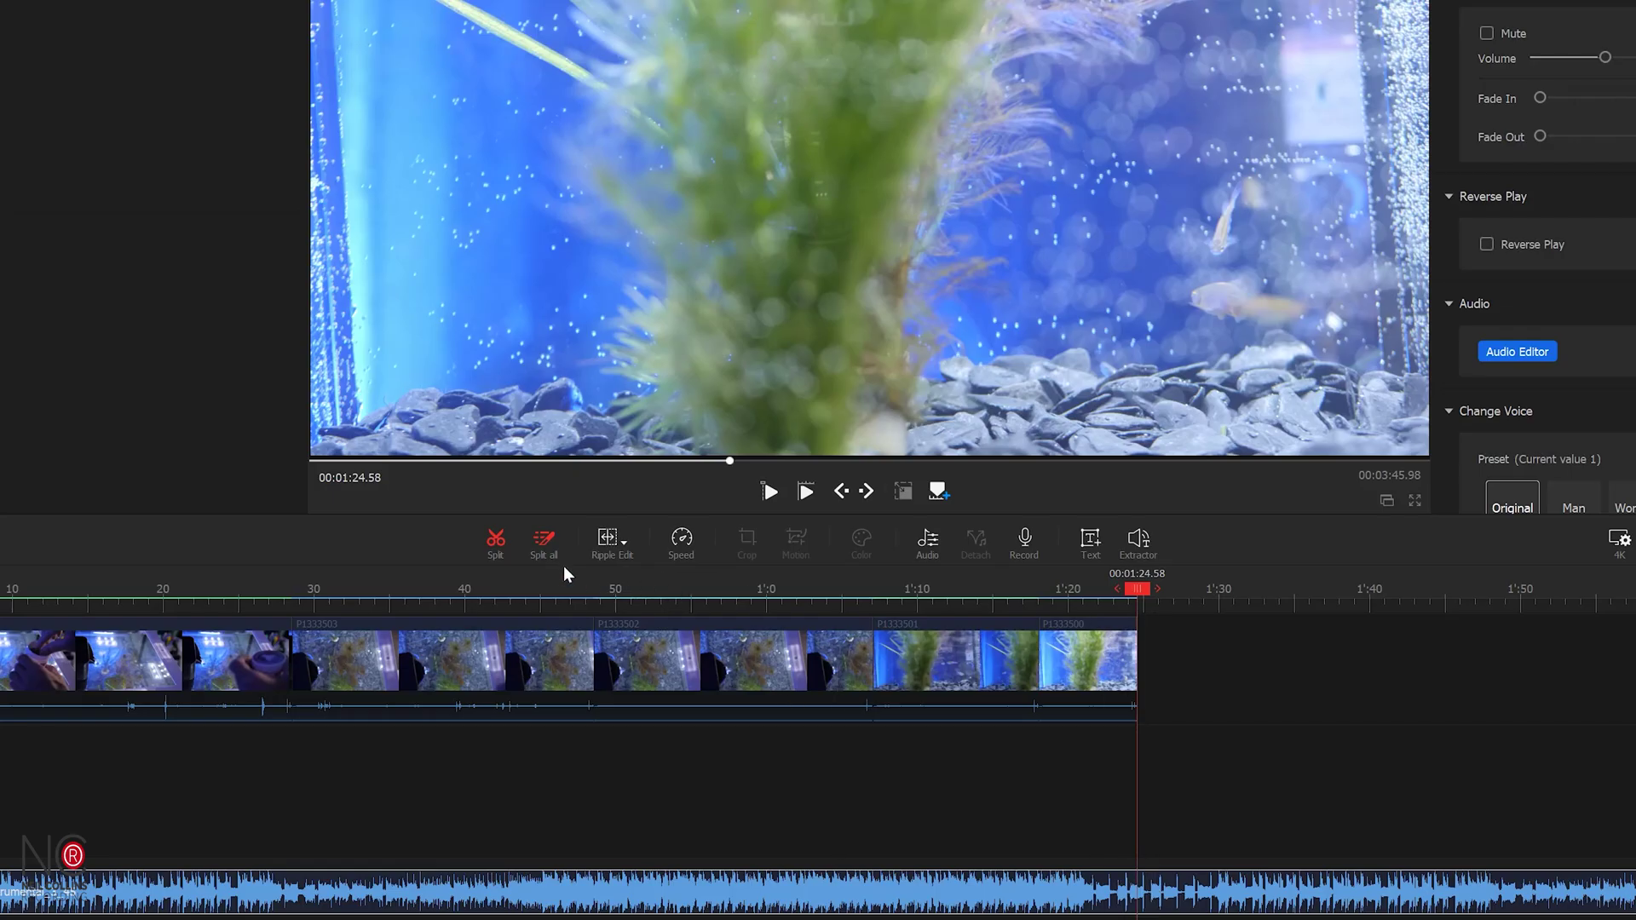
left_click(496, 542)
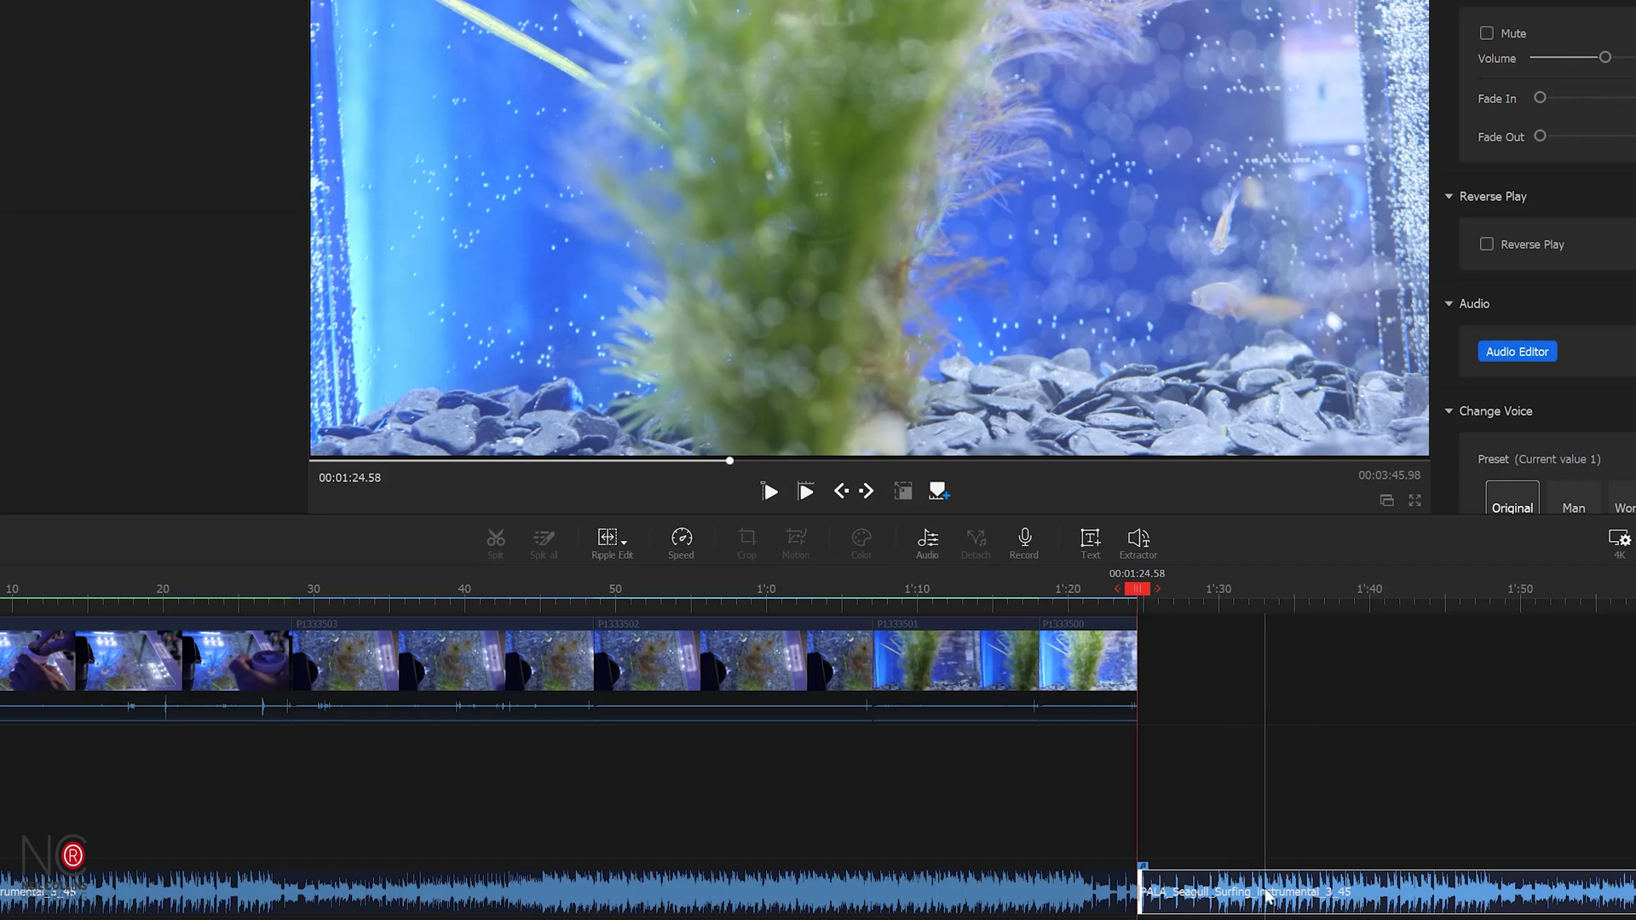
key("Delete")
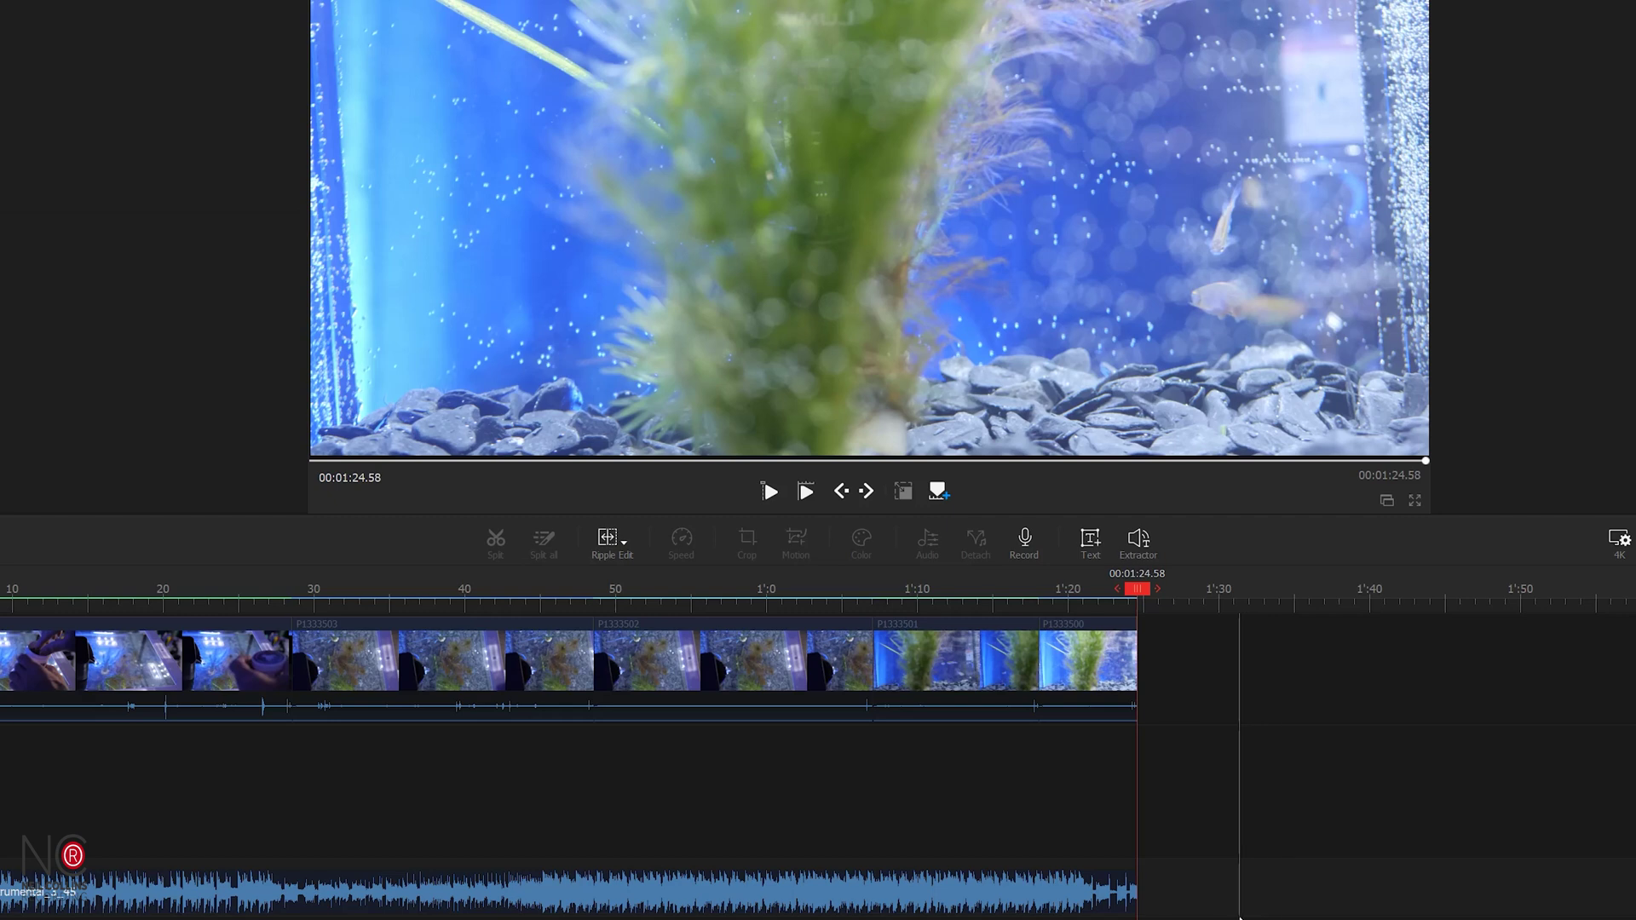
left_click(738, 891)
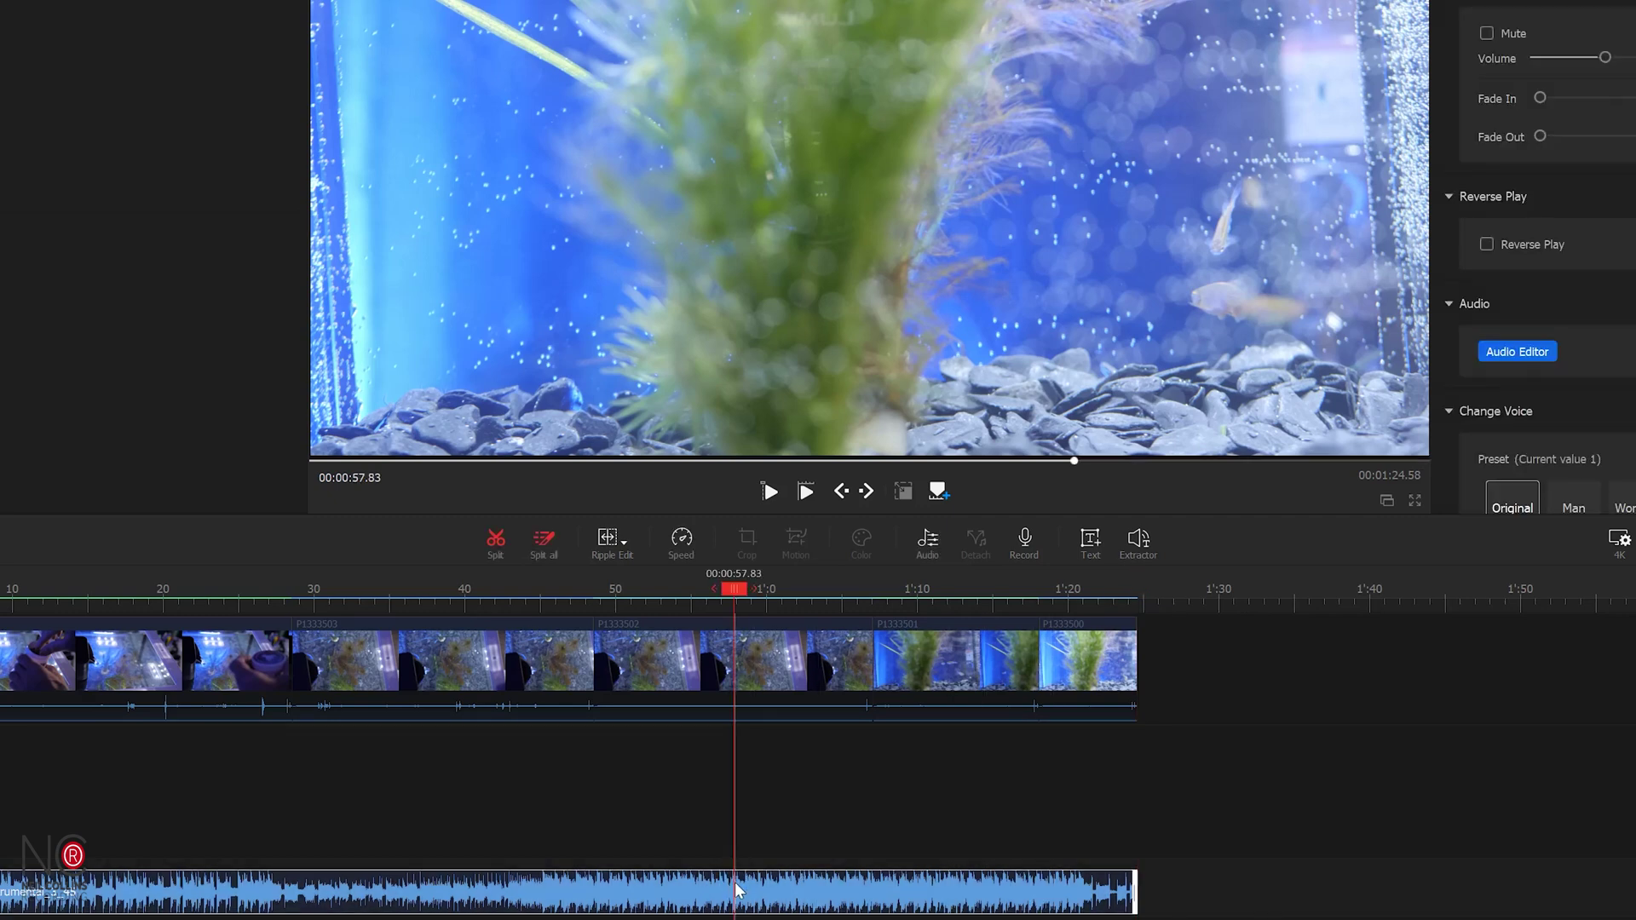
left_click(921, 542)
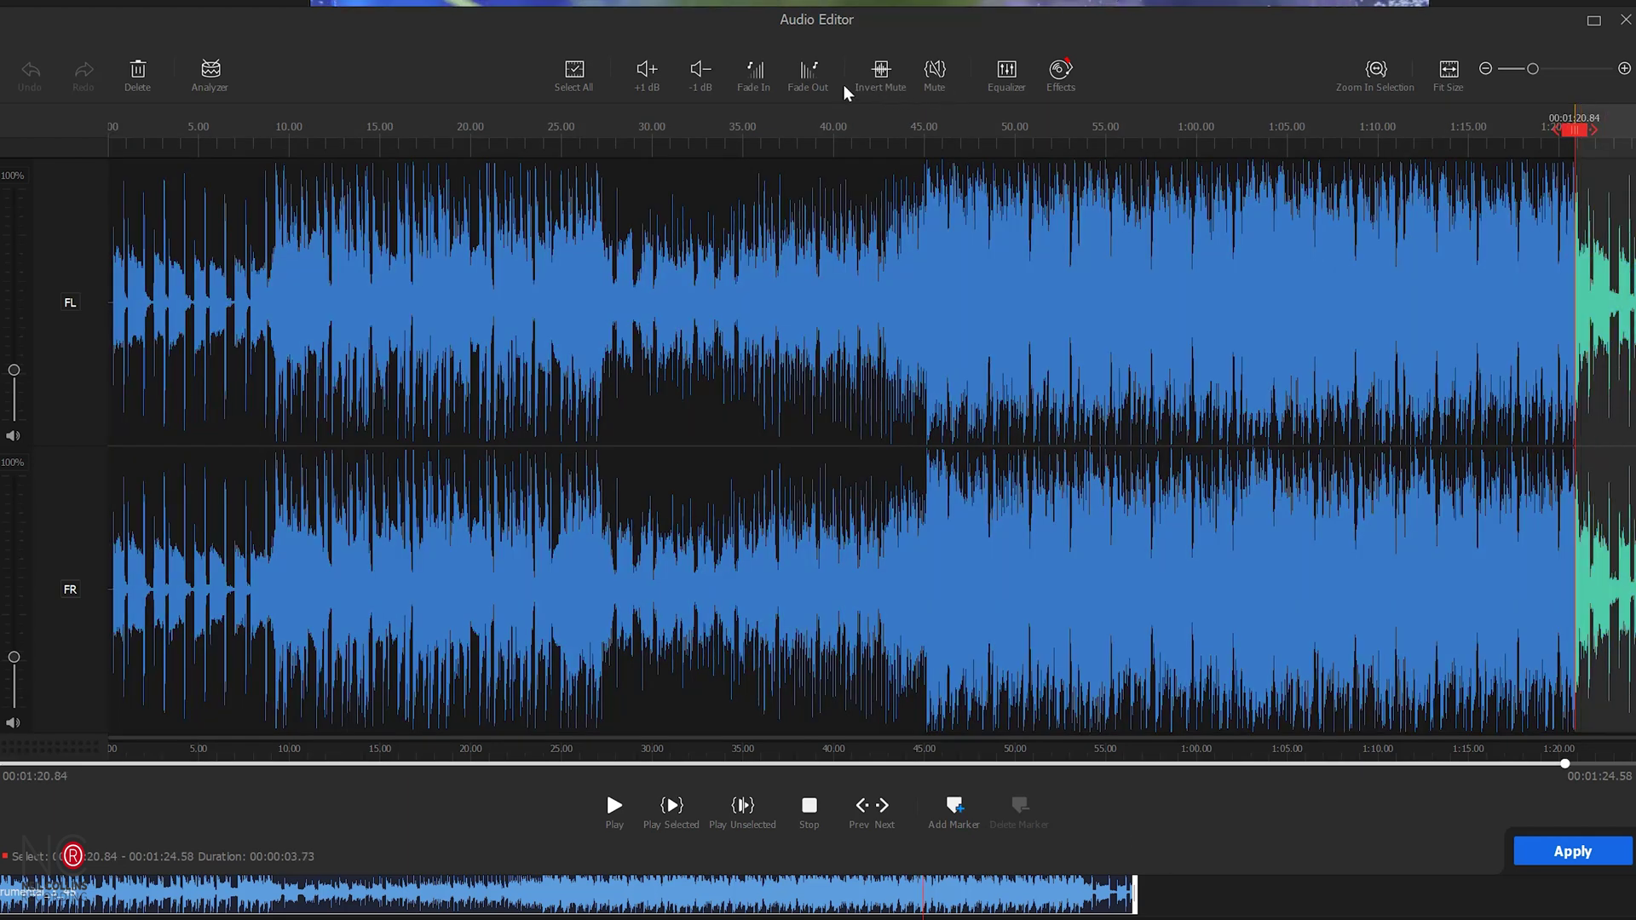
Step: Fade out the music from about 1:06.72 to its end and save the clip
left_click(811, 81)
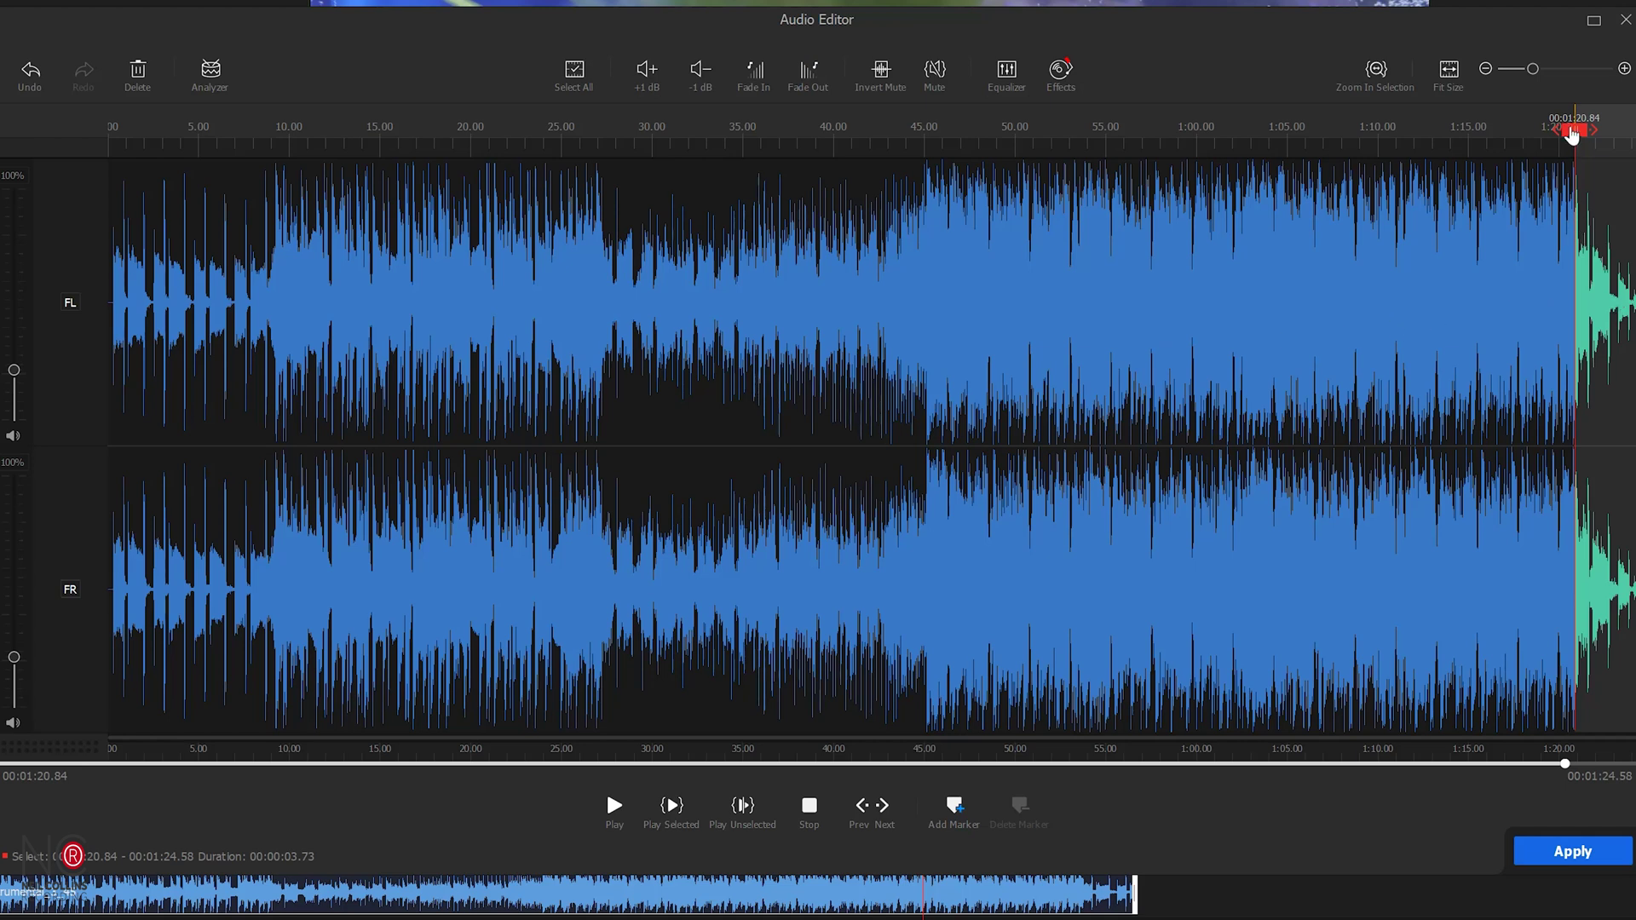
left_click_drag(1573, 150, 1318, 136)
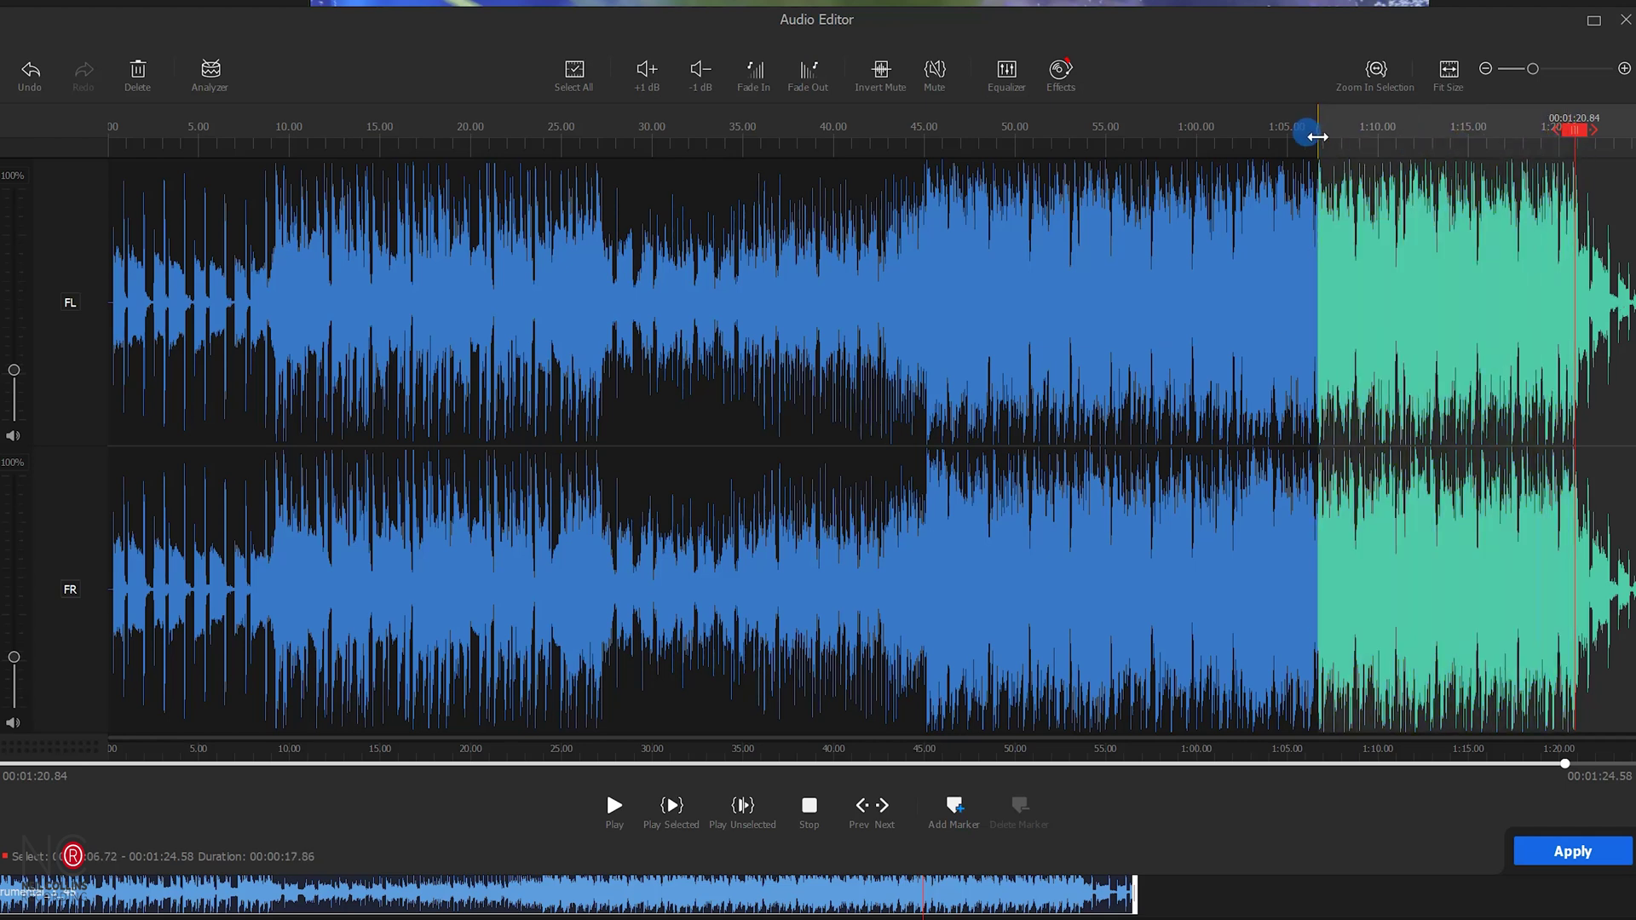
left_click(797, 84)
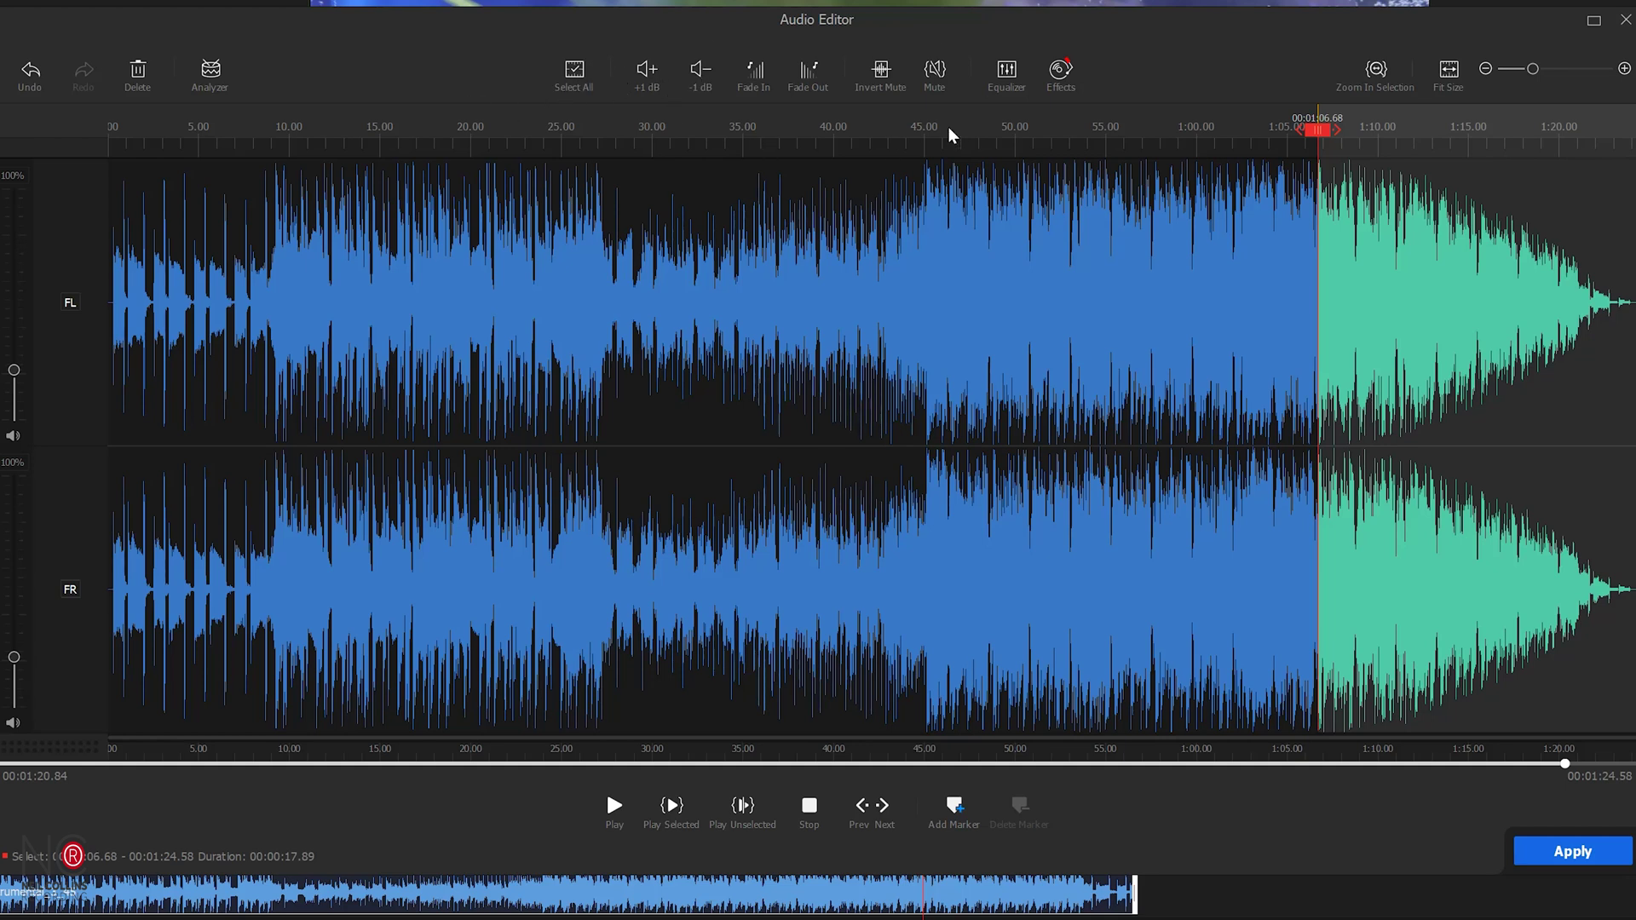
left_click(1007, 75)
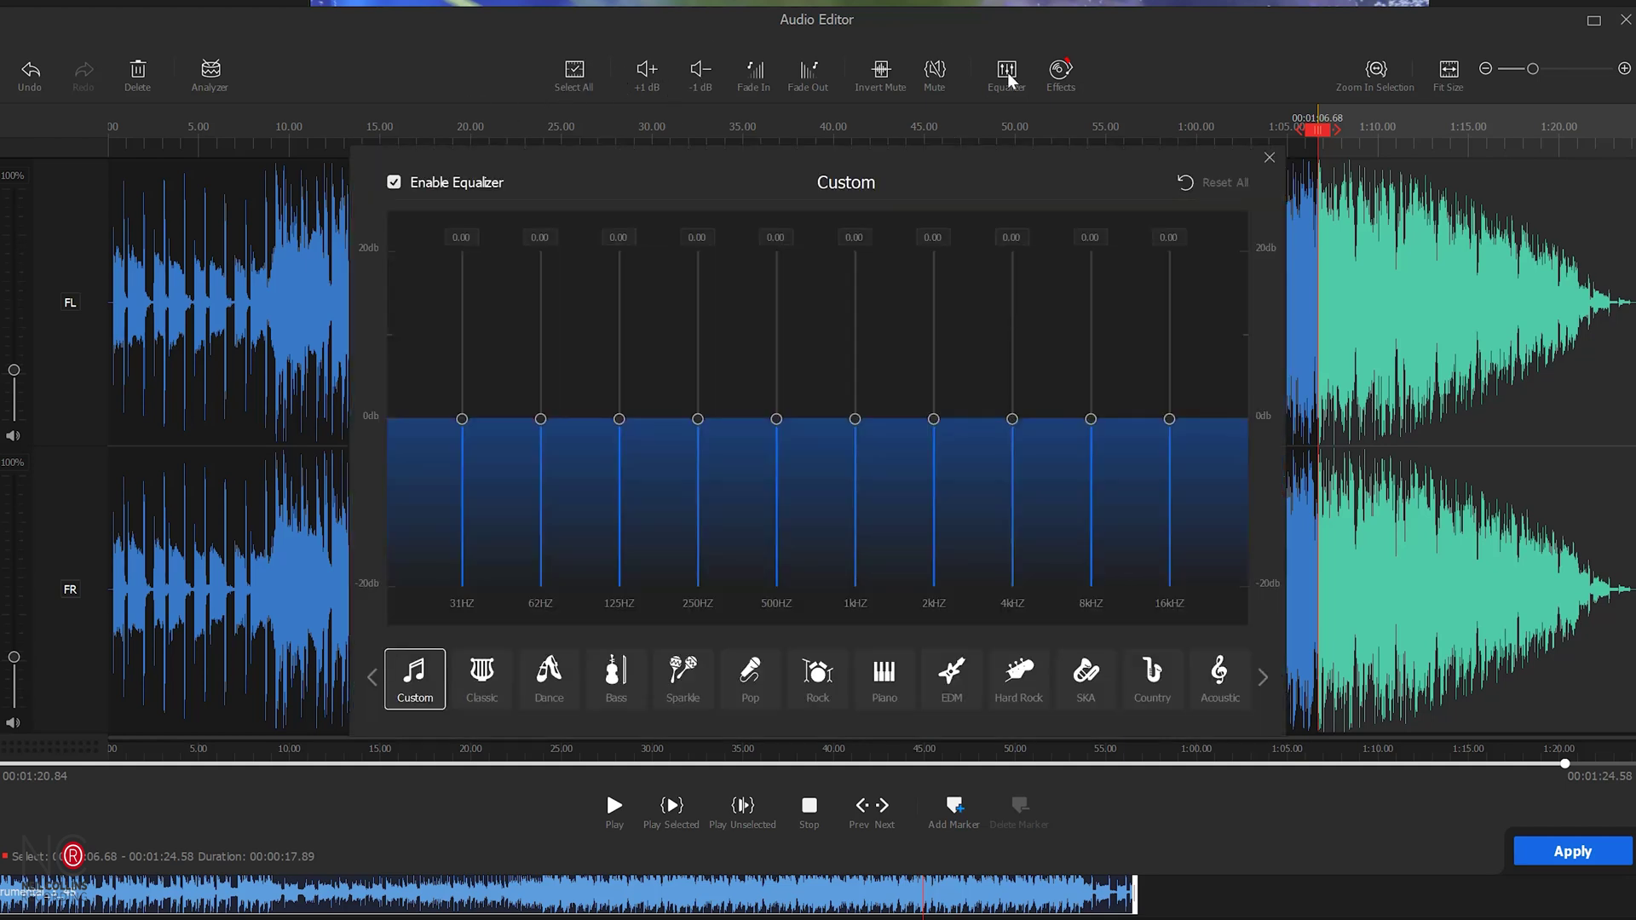
left_click(1269, 157)
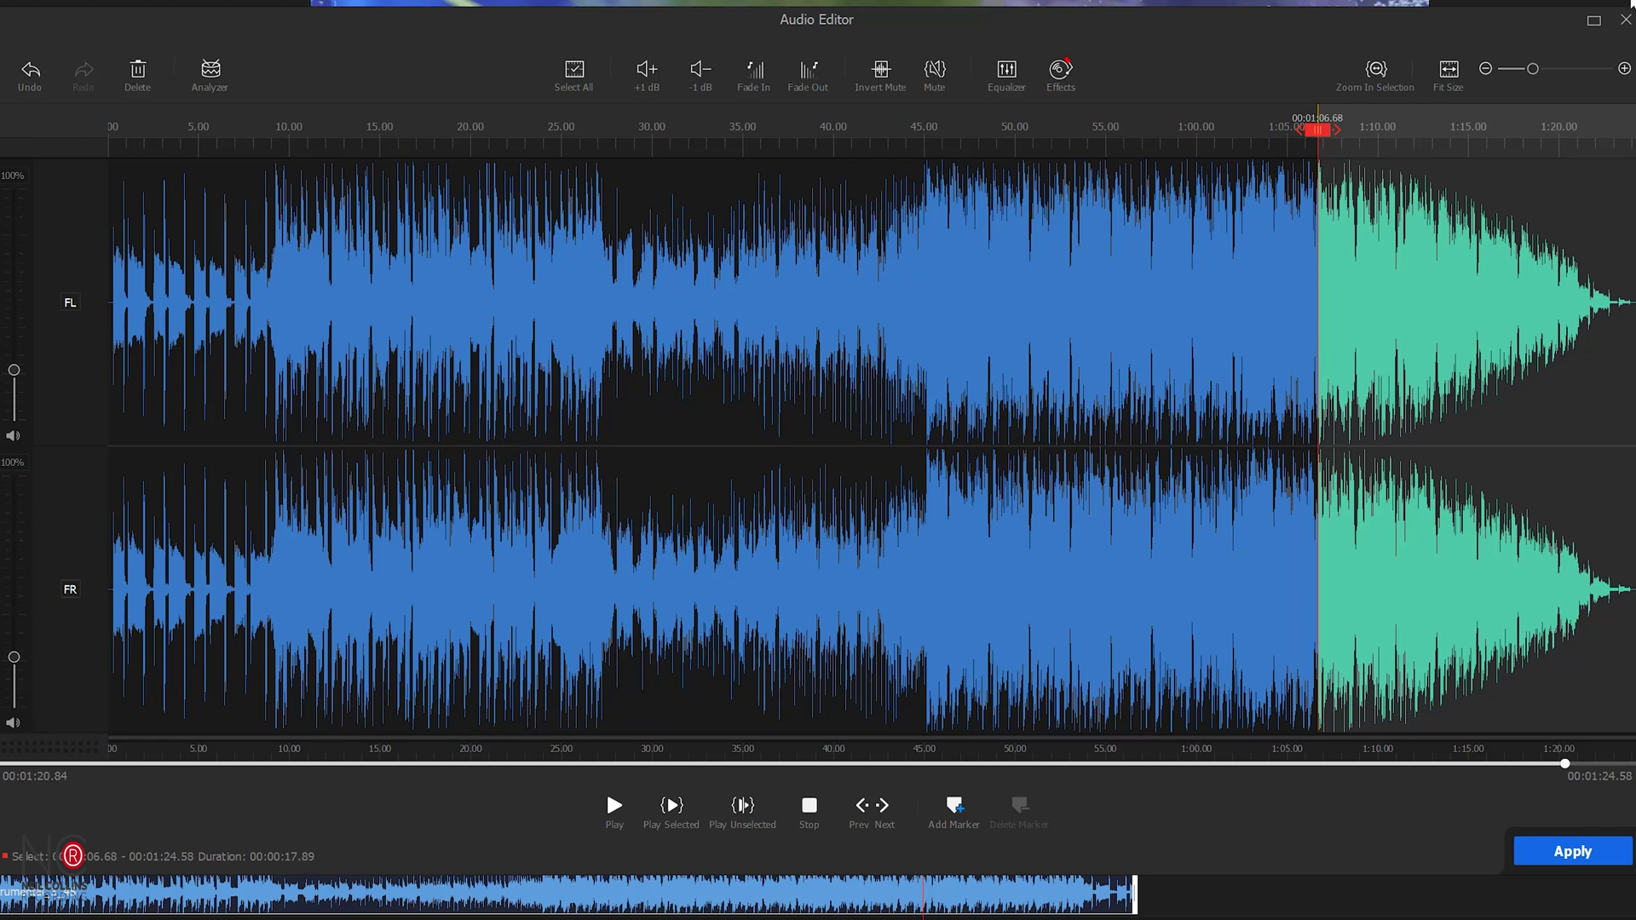
left_click(1623, 21)
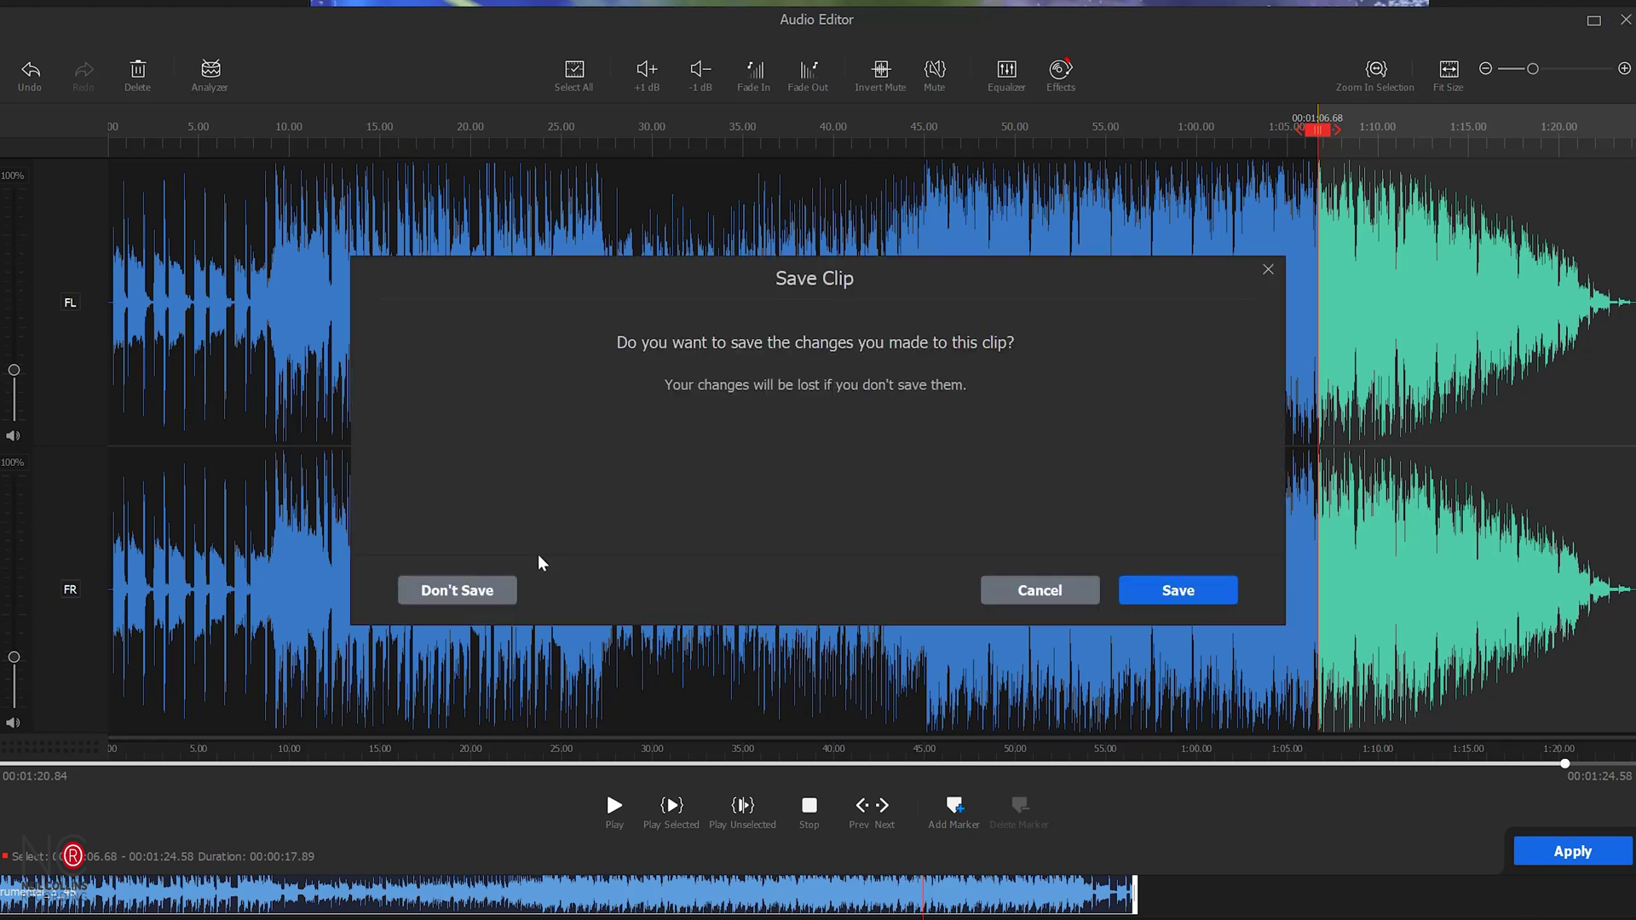
left_click(1202, 588)
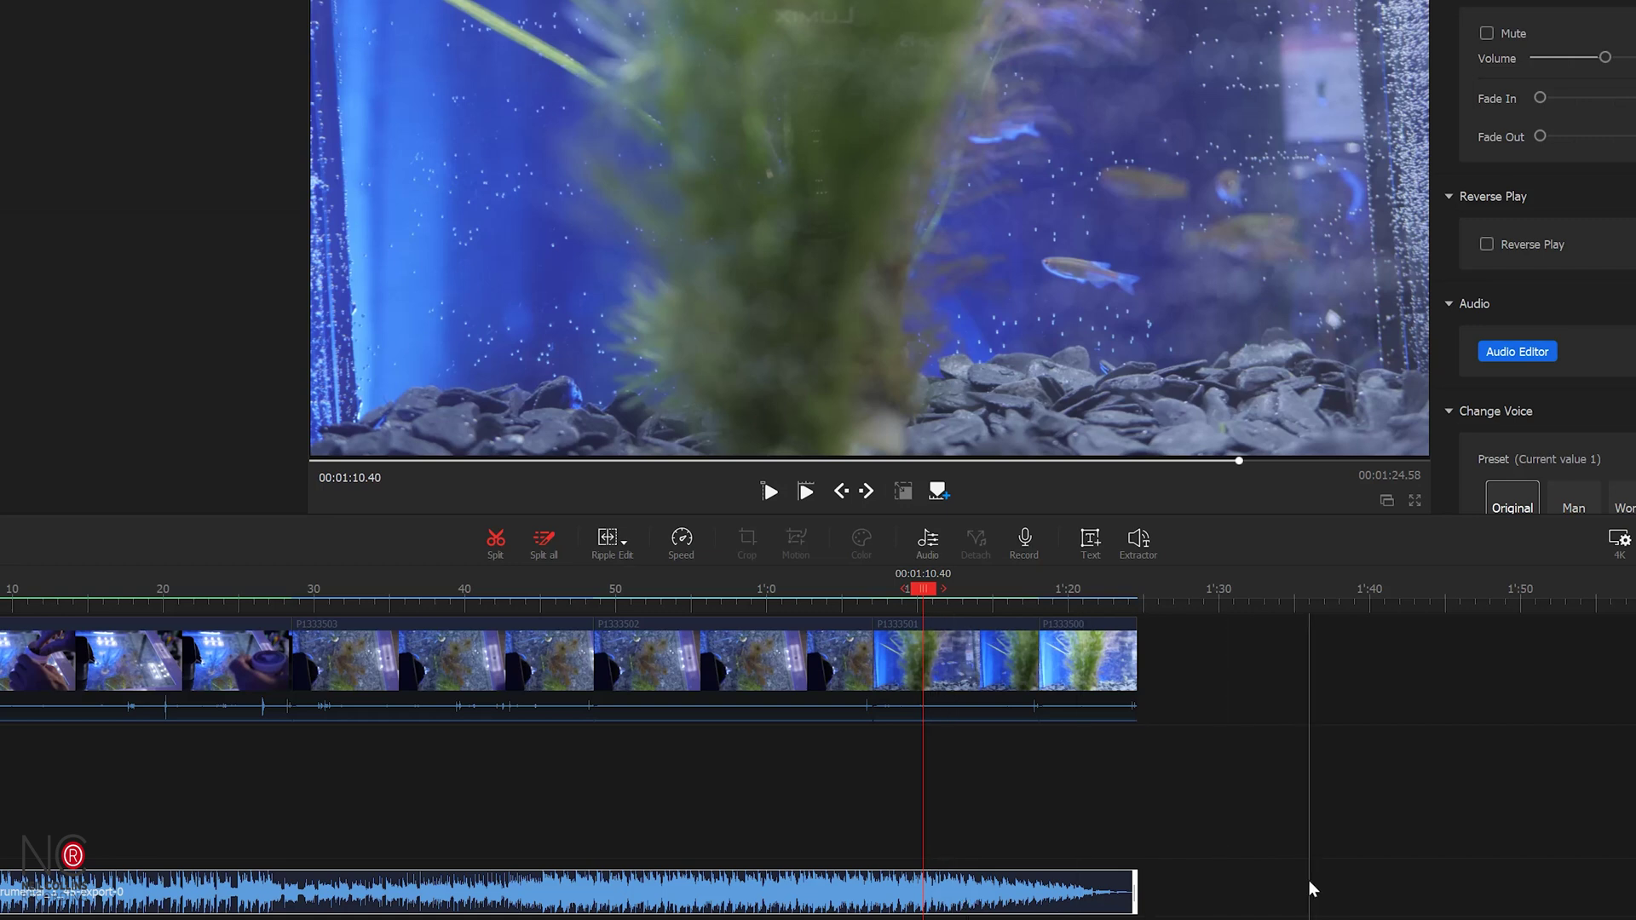
Step: Trim the opening of clip P1333504 by dragging its left edge
left_click(133, 665)
left_click_drag(0, 580, 100, 580)
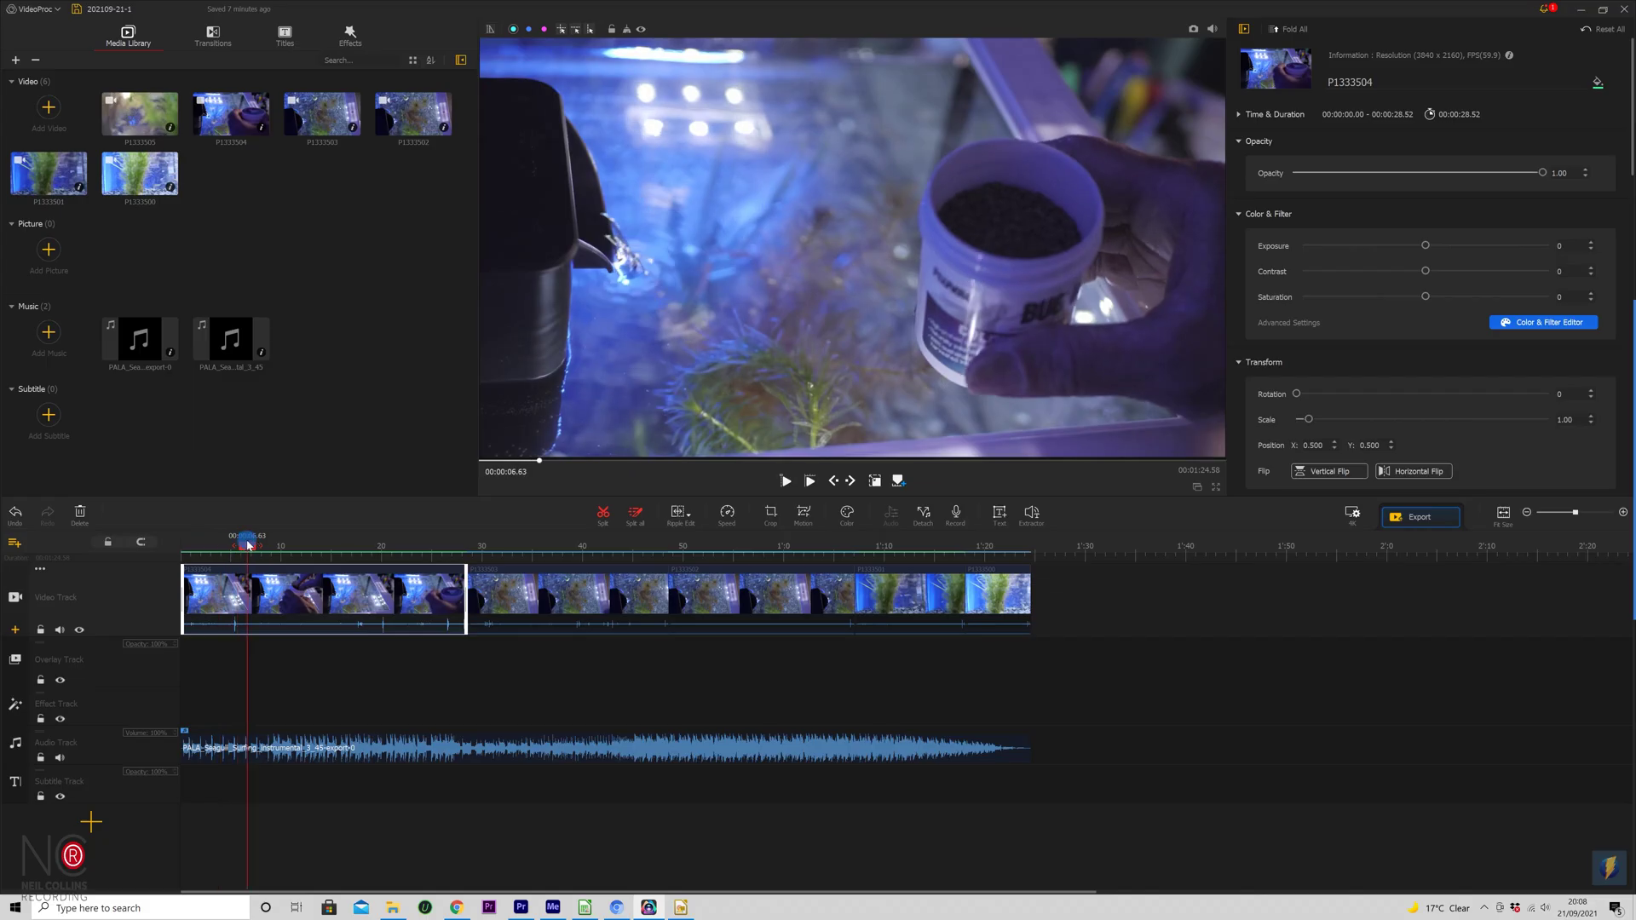
left_click_drag(339, 539, 246, 538)
left_click_drag(181, 595, 246, 596)
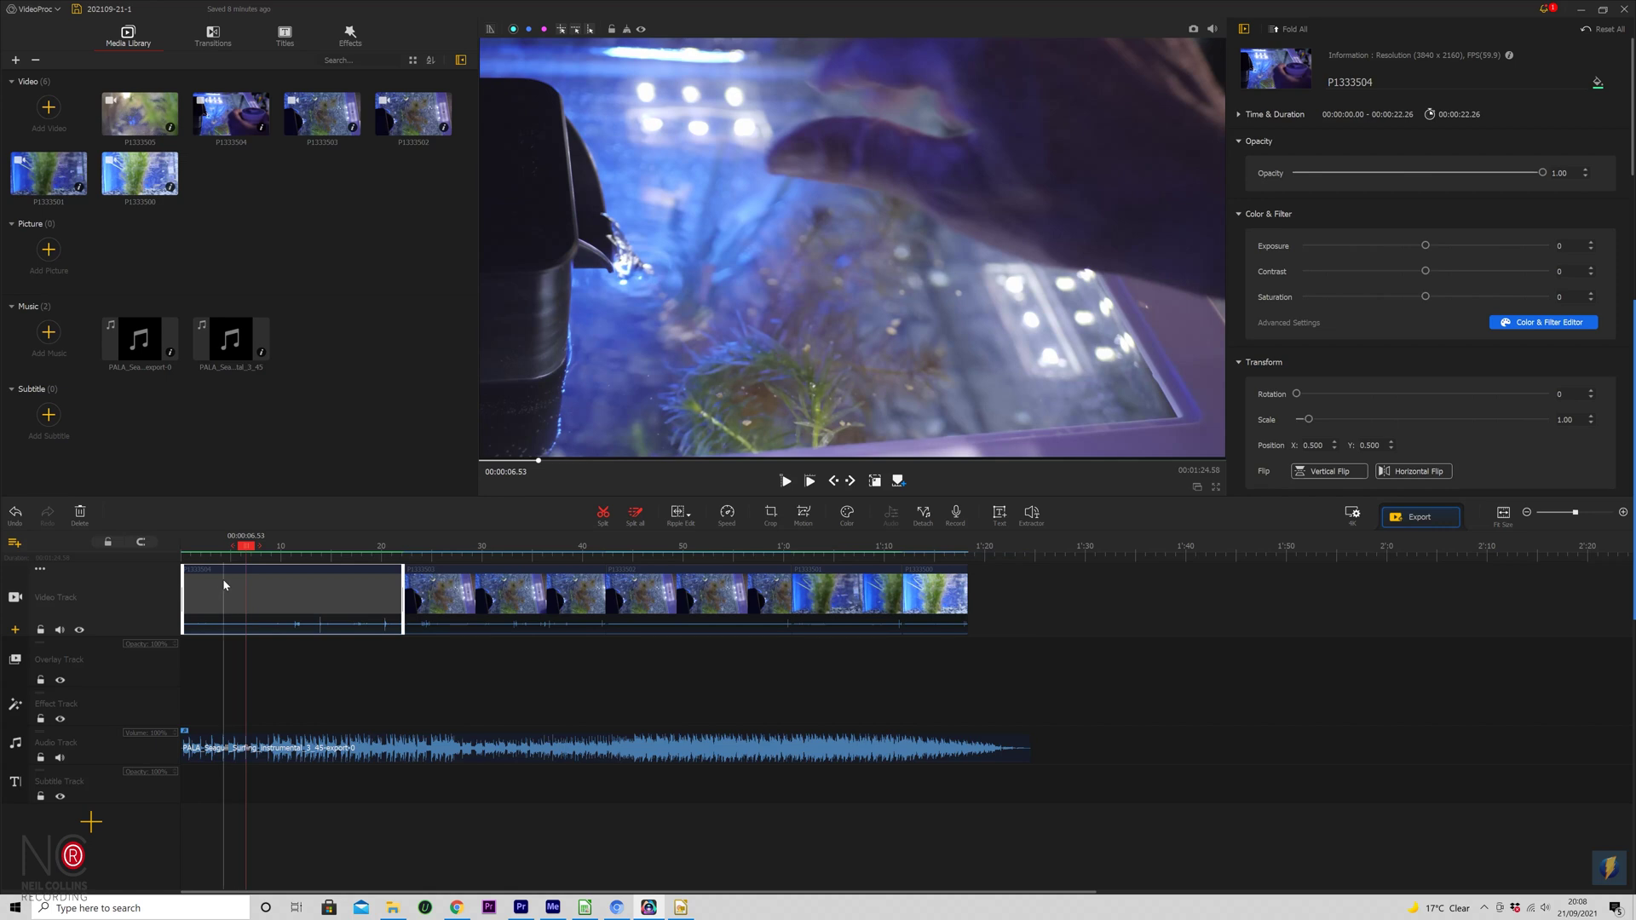
Step: Delete the short unwanted piece of clip P1333503 around 00:00:13.53
left_click(190, 548)
left_click_drag(189, 548, 309, 554)
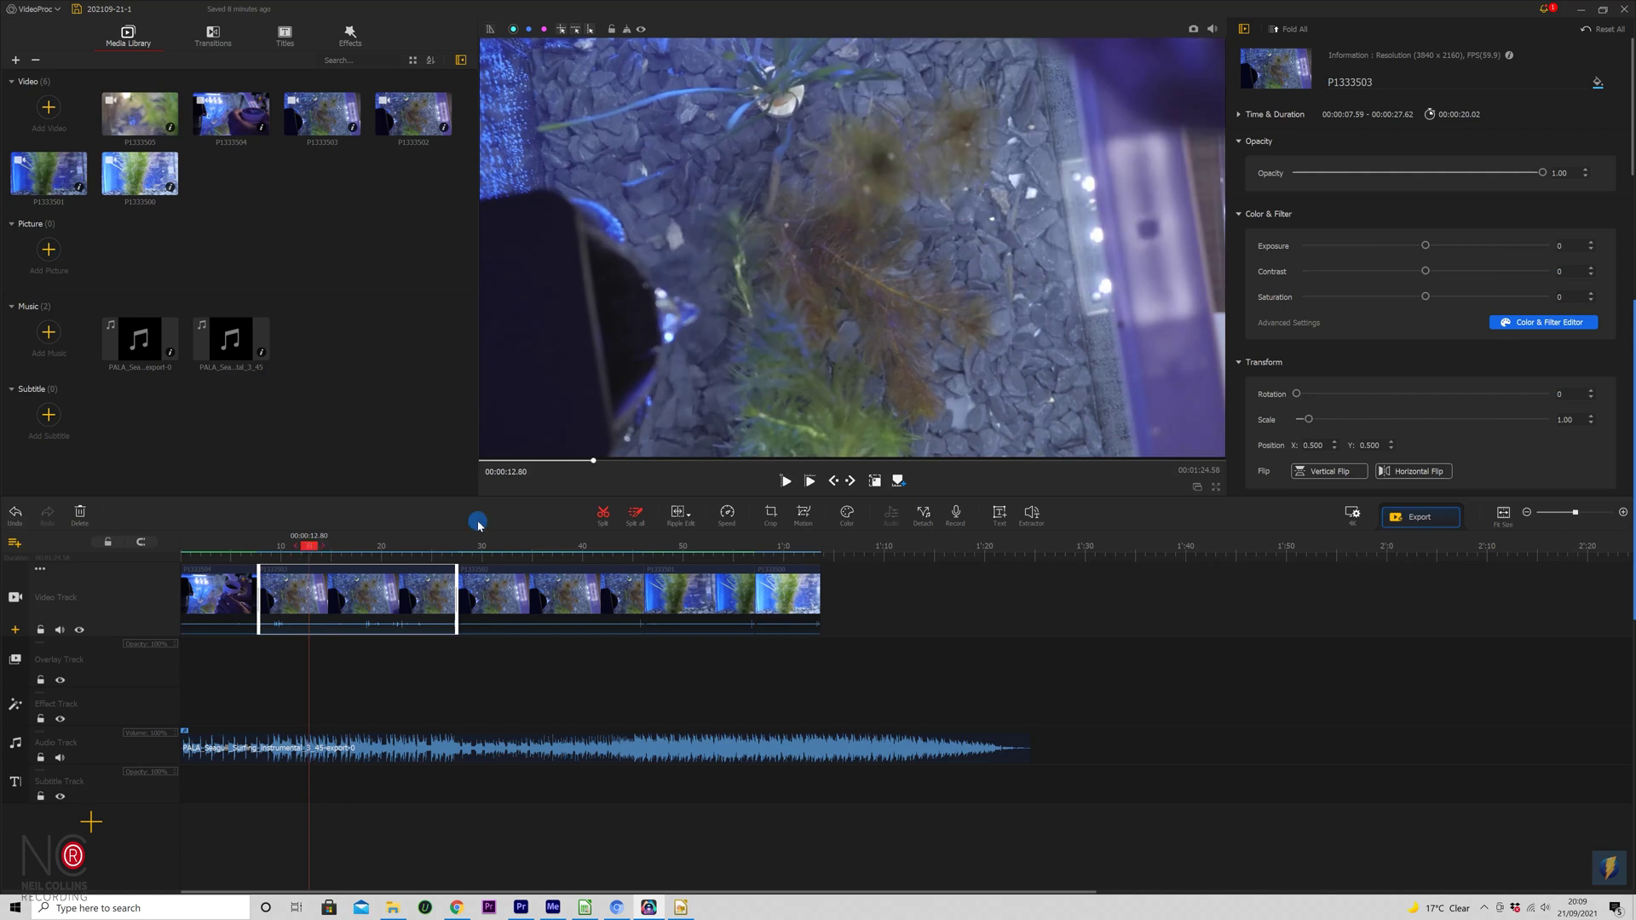
left_click(289, 604)
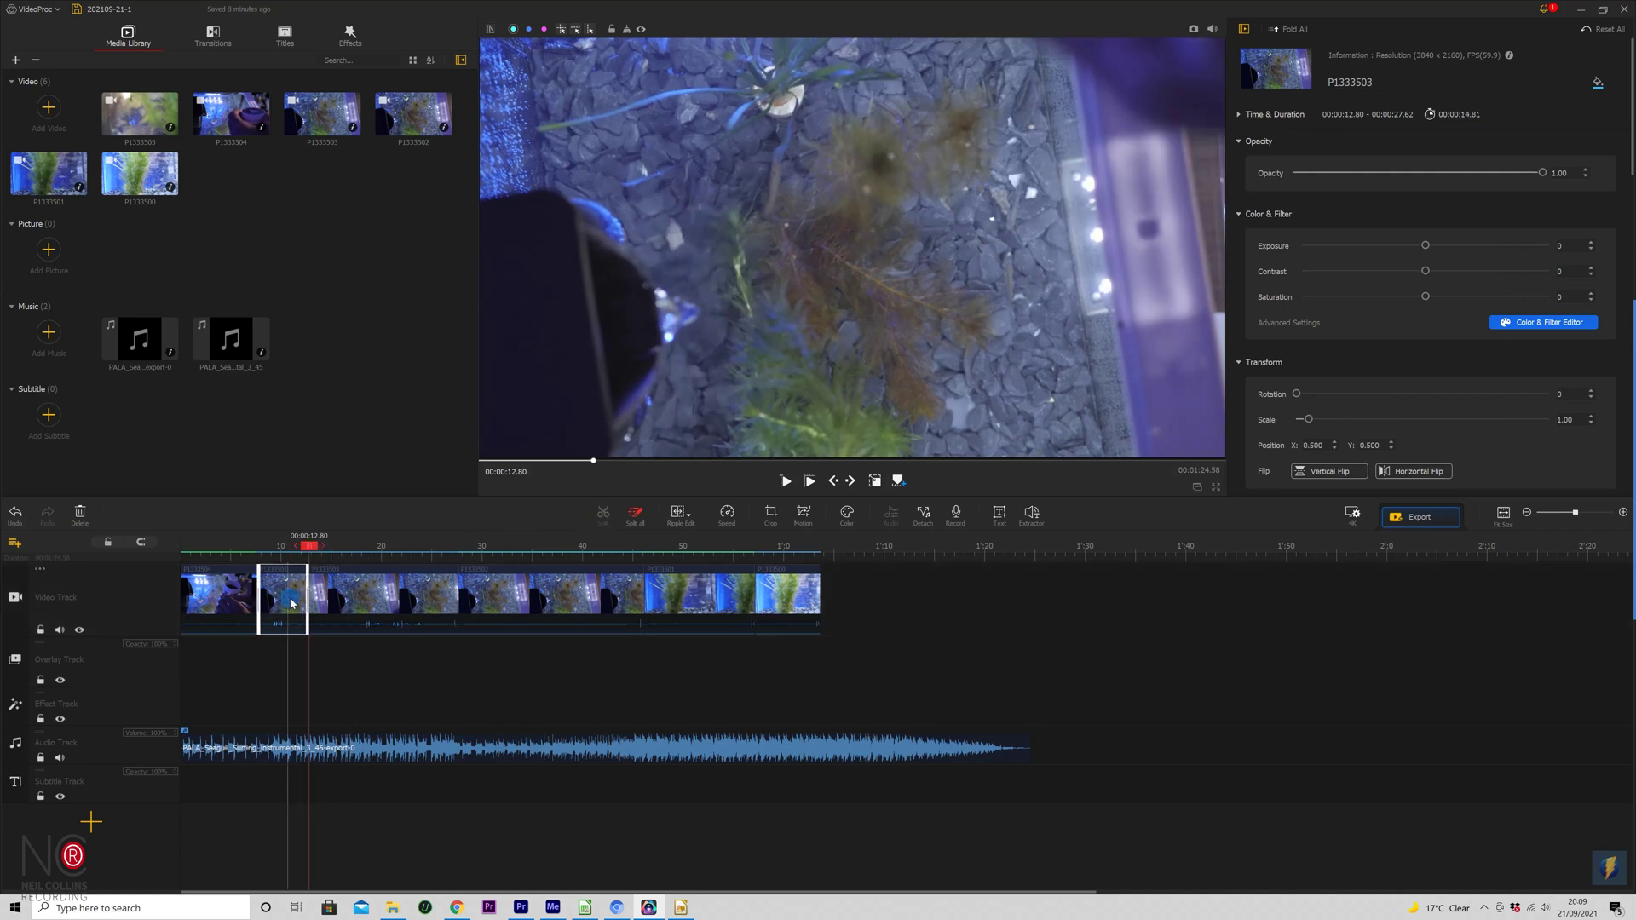
key("Delete")
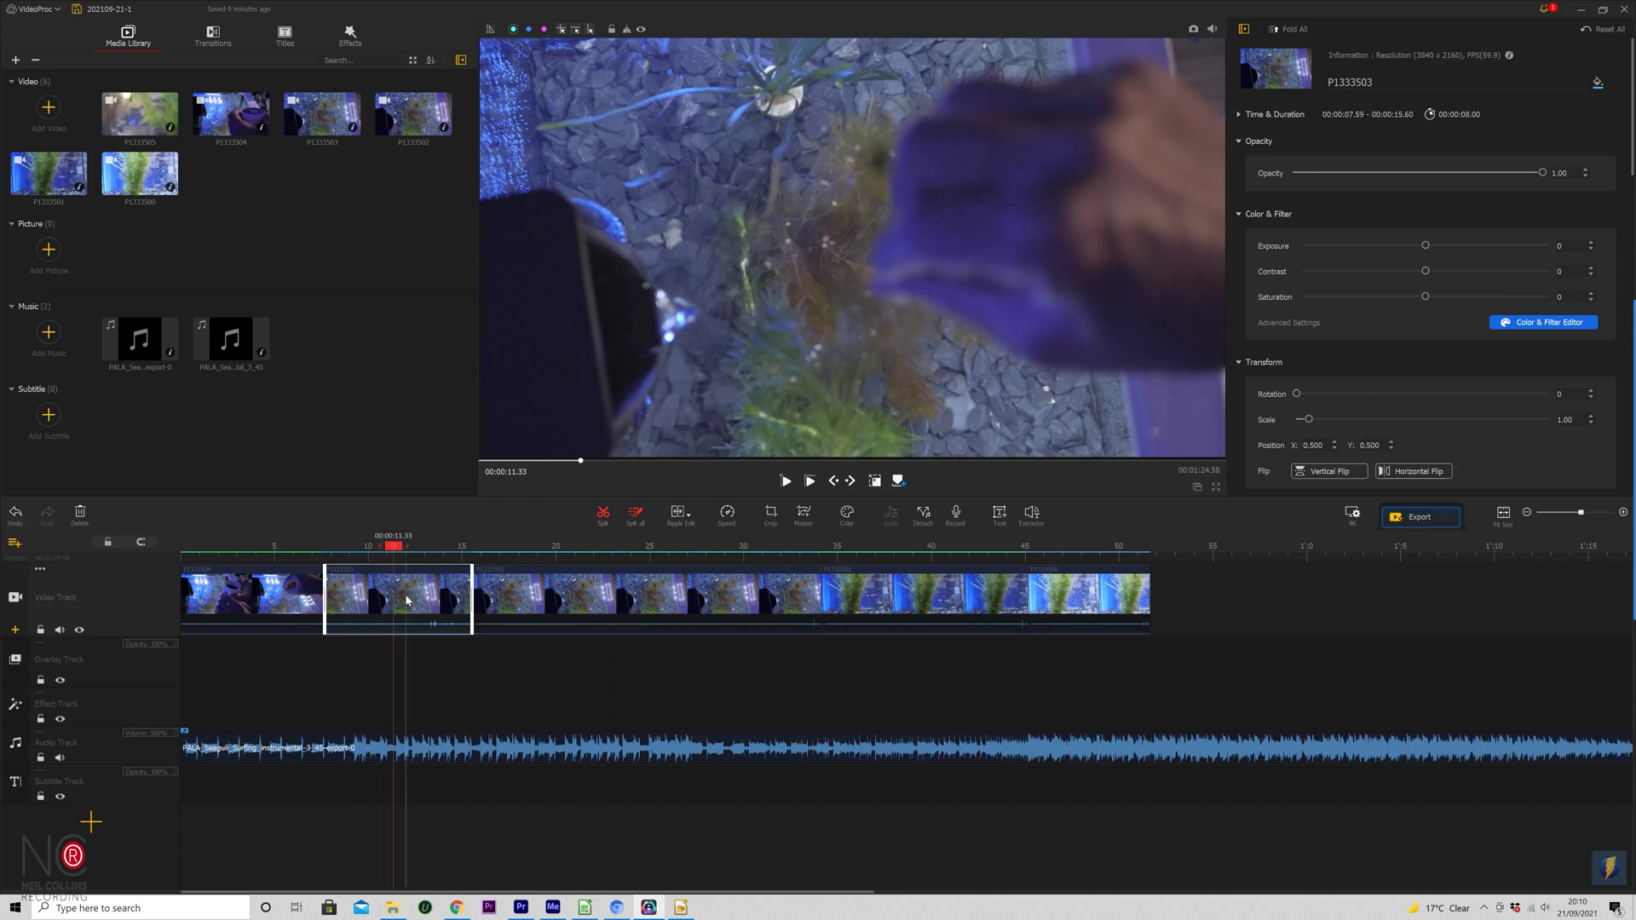
left_click(265, 600)
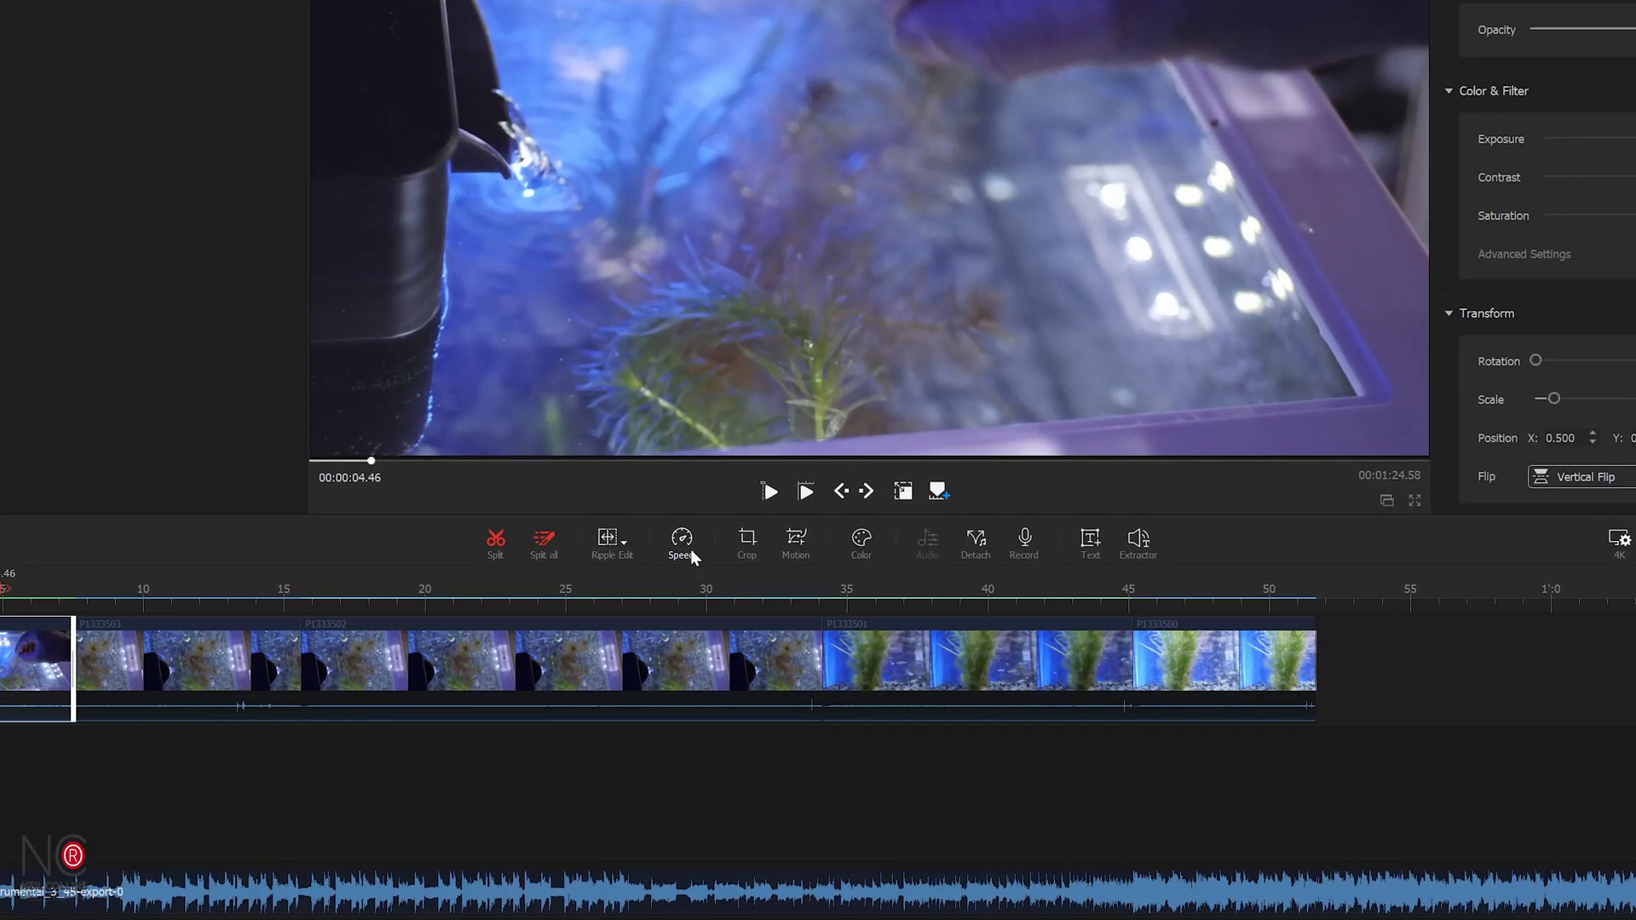
Step: Apply an Ease In Out speed ramp to P1333504 peaking near 3X, shortening it to 9.47 s
left_click(683, 547)
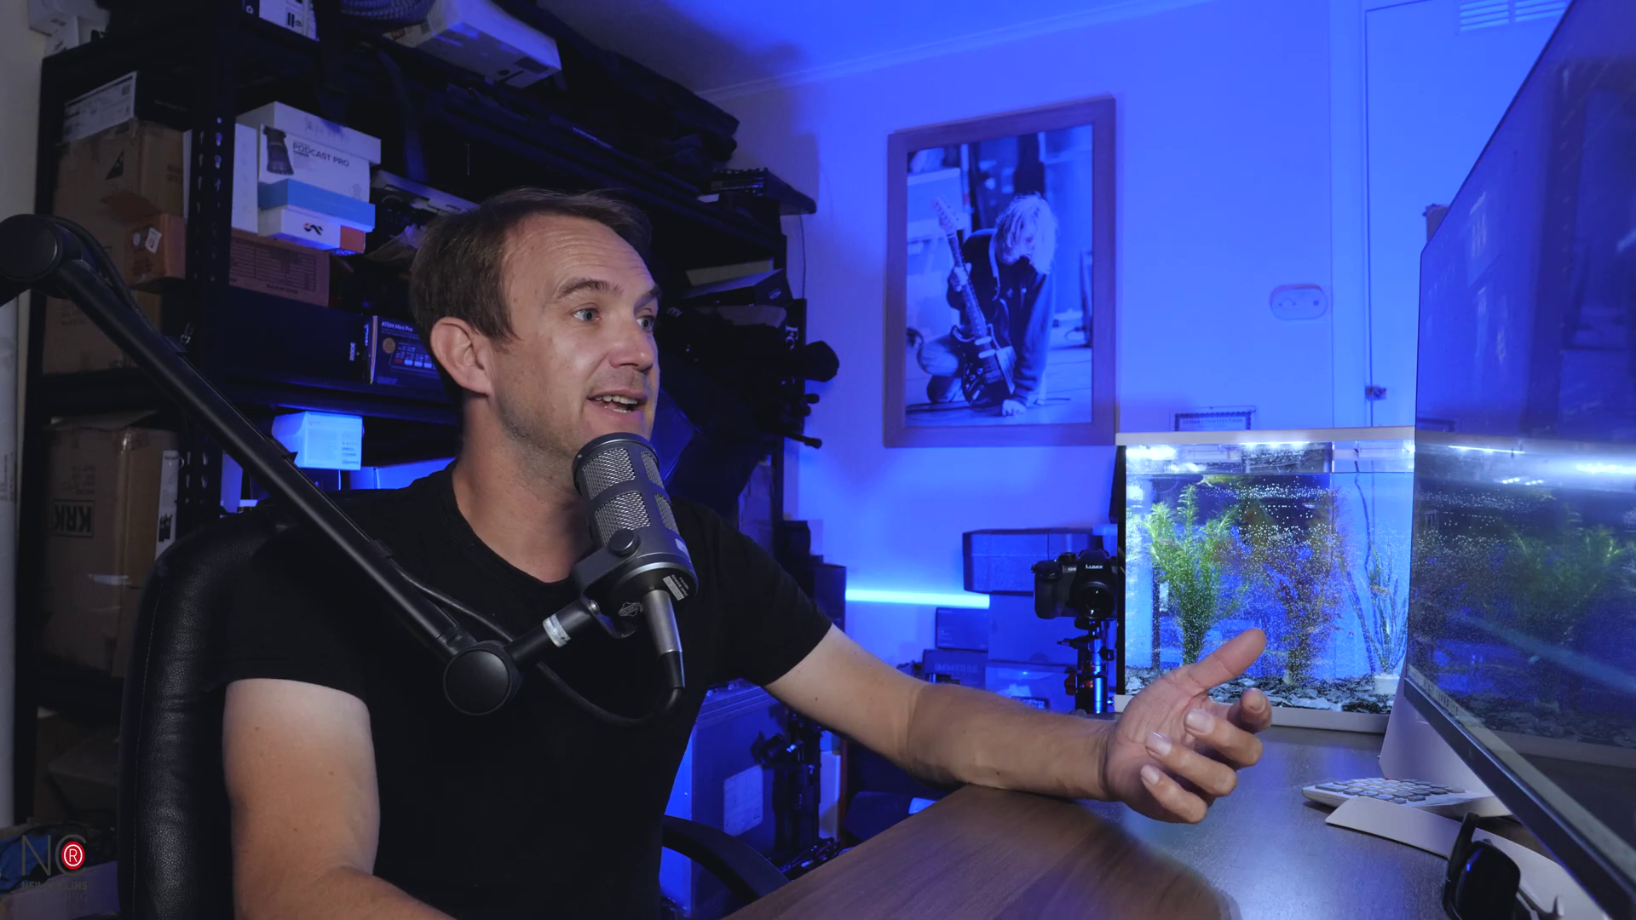
left_click(733, 424)
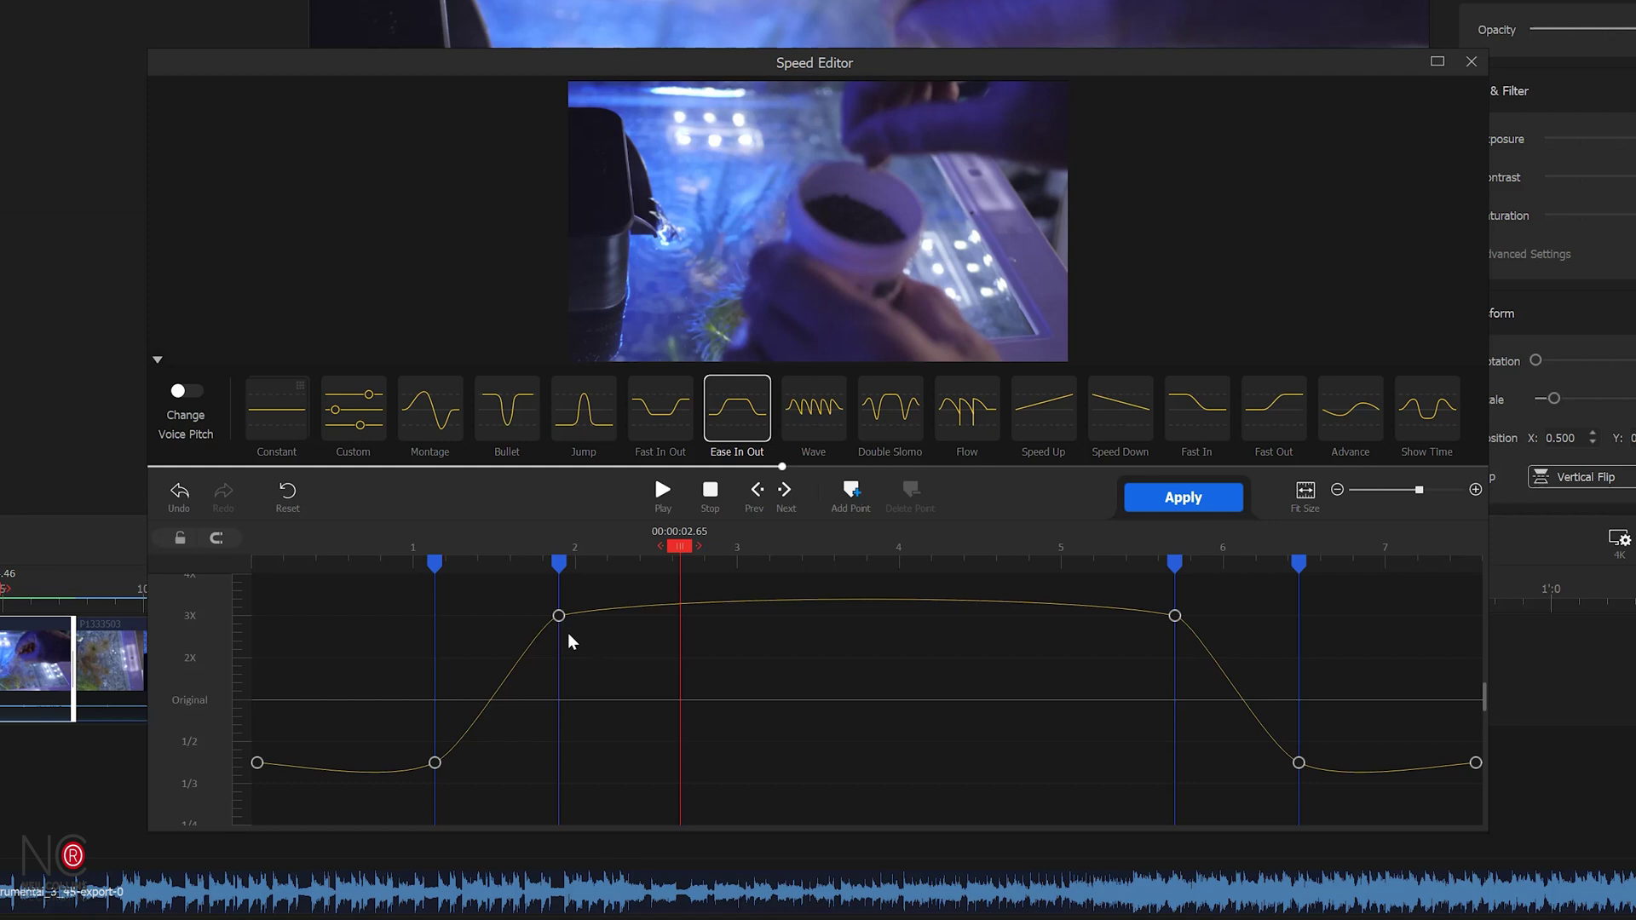
mouse_move(565, 622)
left_mouse_down()
mouse_move(668, 617)
mouse_move(668, 657)
mouse_move(661, 614)
mouse_move(648, 624)
left_mouse_up()
mouse_move(1175, 615)
left_mouse_down()
mouse_move(1122, 611)
mouse_move(1212, 574)
mouse_move(1006, 568)
mouse_move(1021, 564)
left_mouse_up()
mouse_move(555, 568)
left_mouse_down()
mouse_move(595, 565)
mouse_move(572, 564)
left_mouse_up()
left_click(1181, 499)
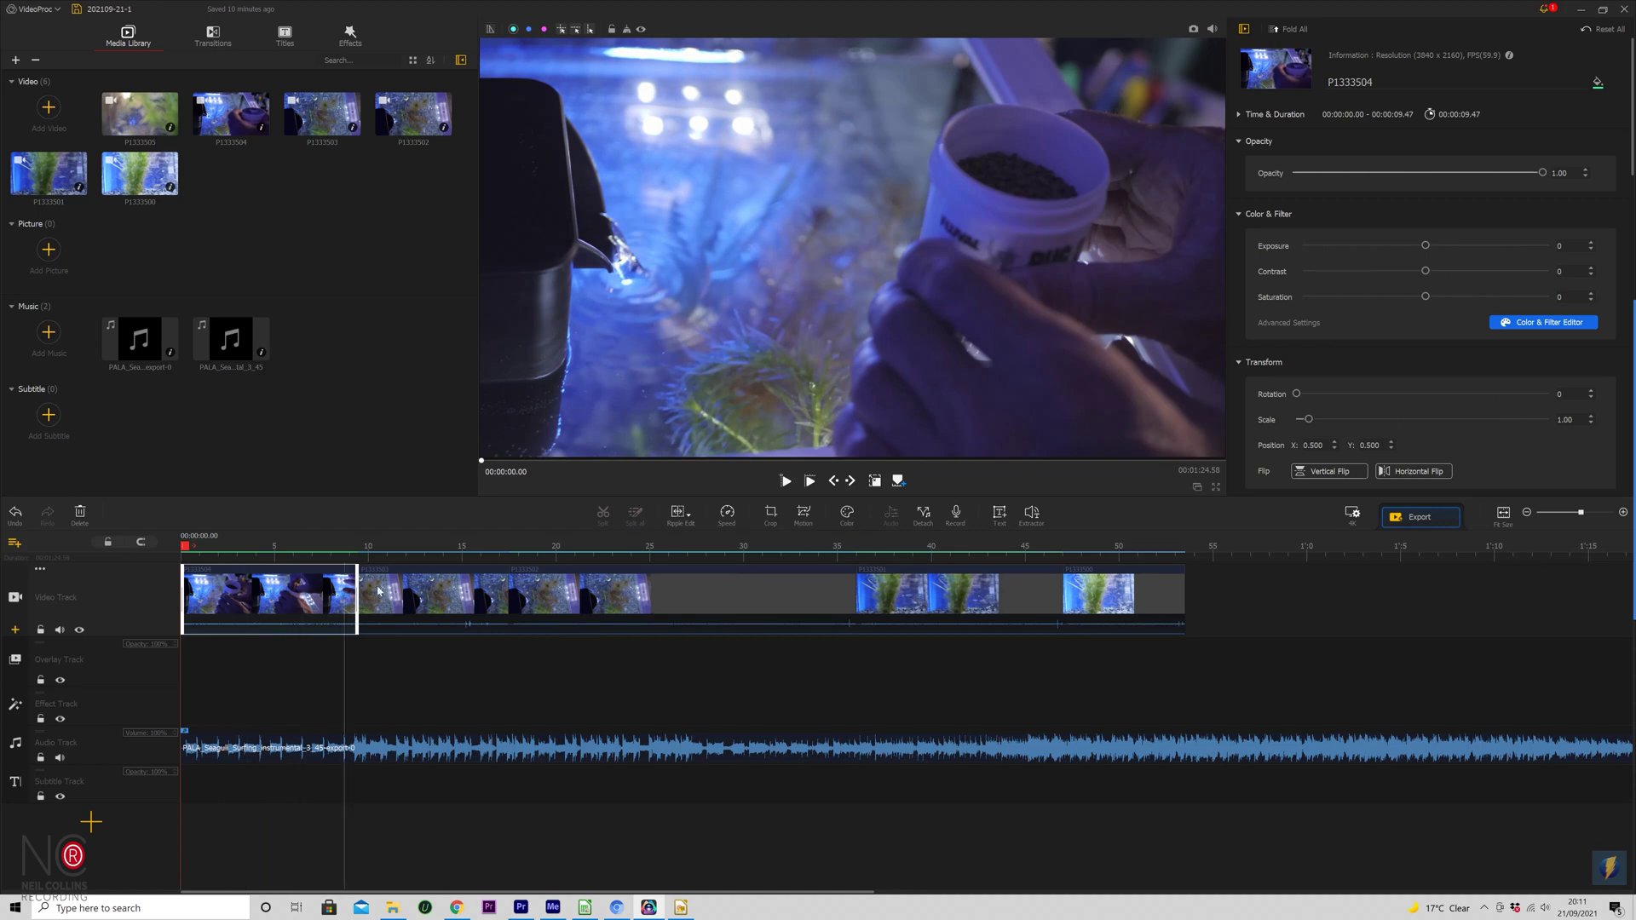
key("space")
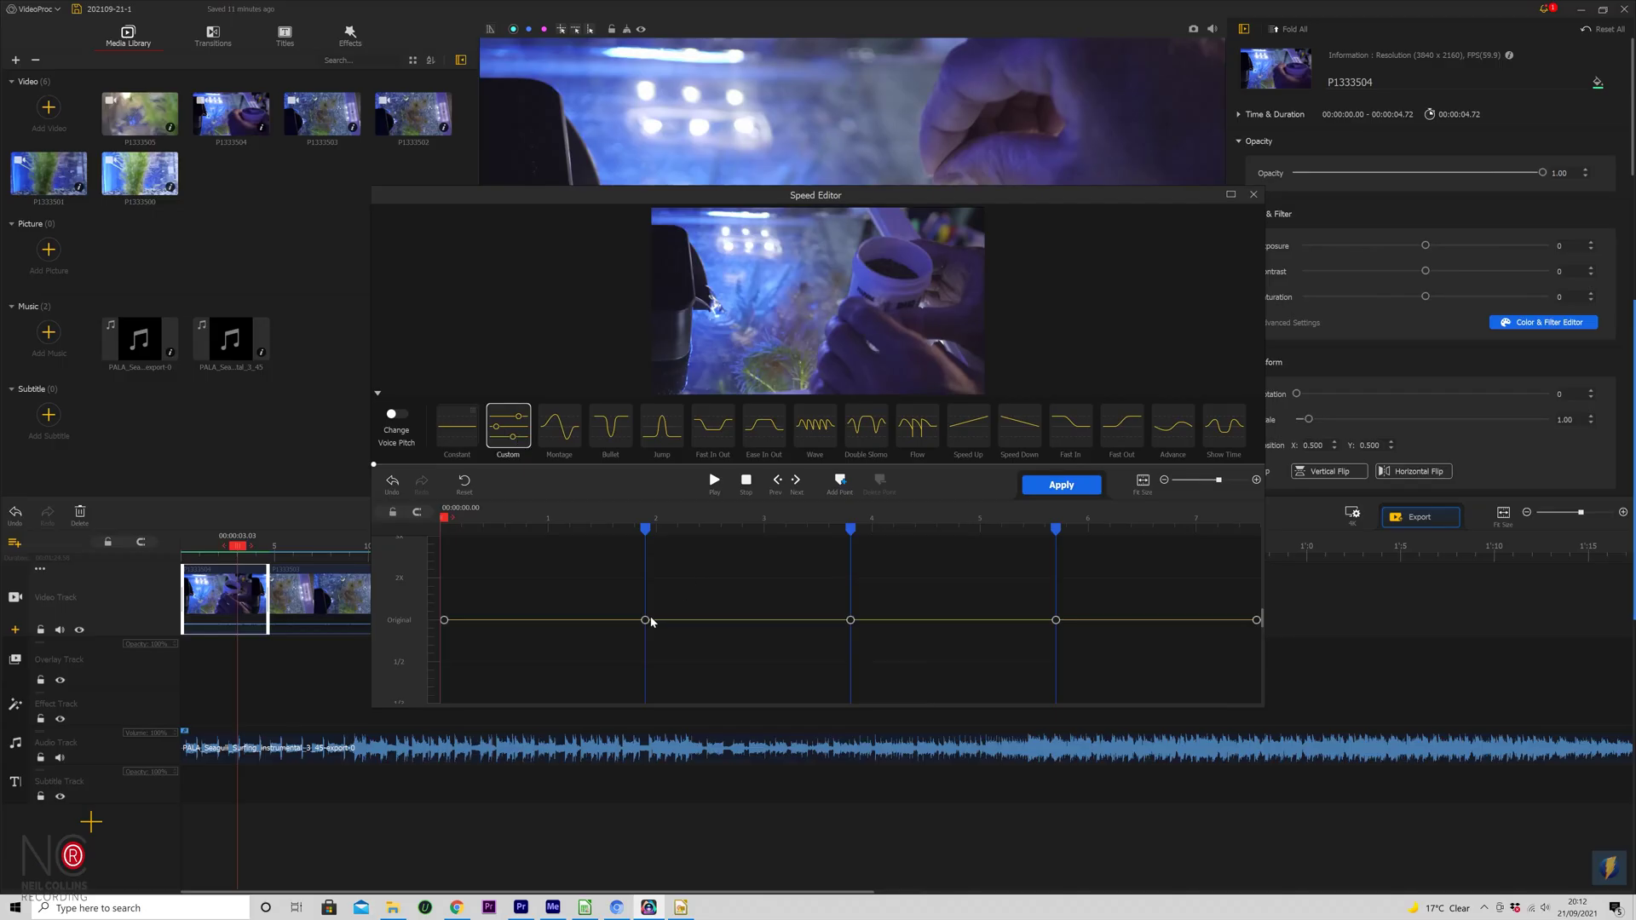
Step: Reshape P1333504's speed curve to start near 2X and slow toward 1/2, then apply it
left_click_drag(650, 622, 635, 560)
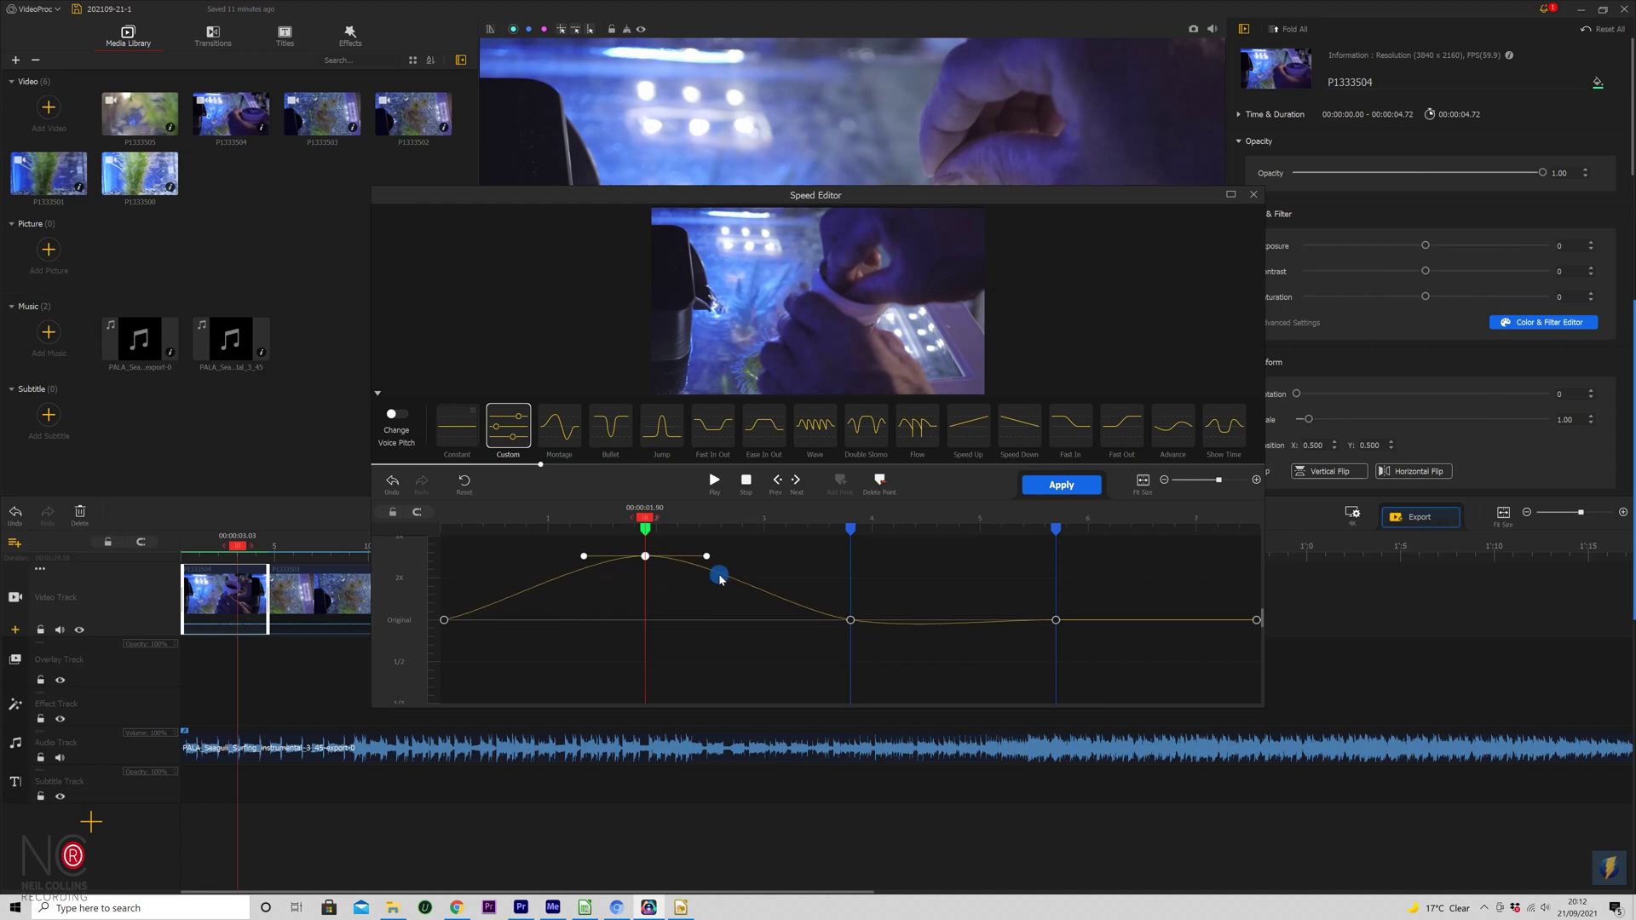
left_click_drag(1057, 624, 1048, 698)
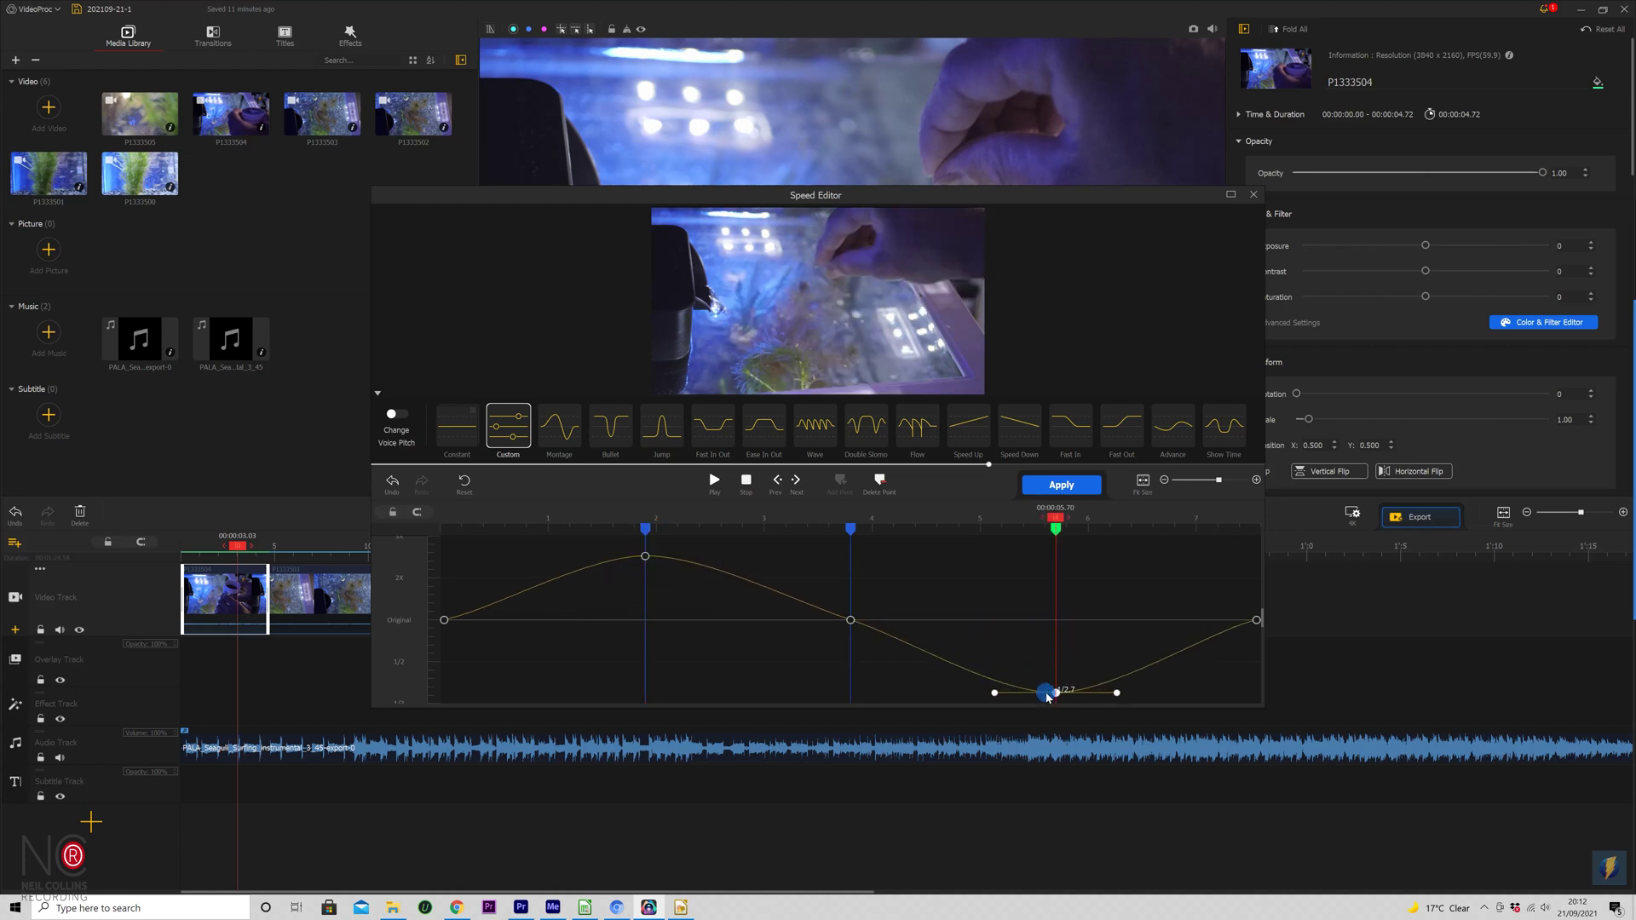
left_click_drag(446, 623, 446, 541)
left_click(646, 558)
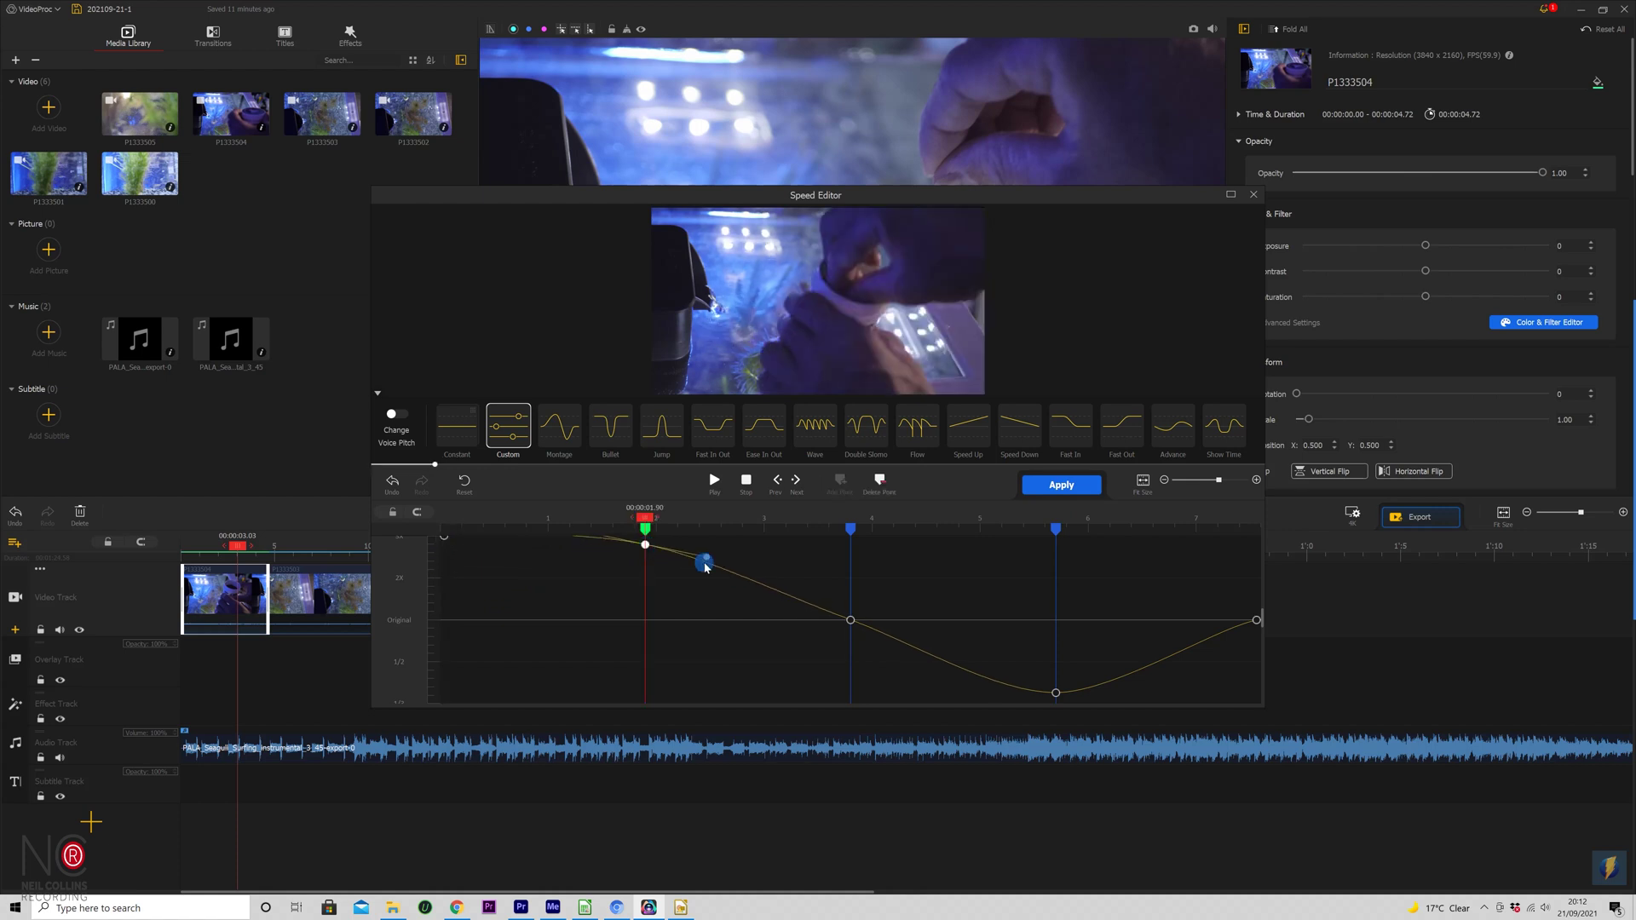
left_click_drag(856, 625, 853, 613)
left_click_drag(1258, 620, 1262, 687)
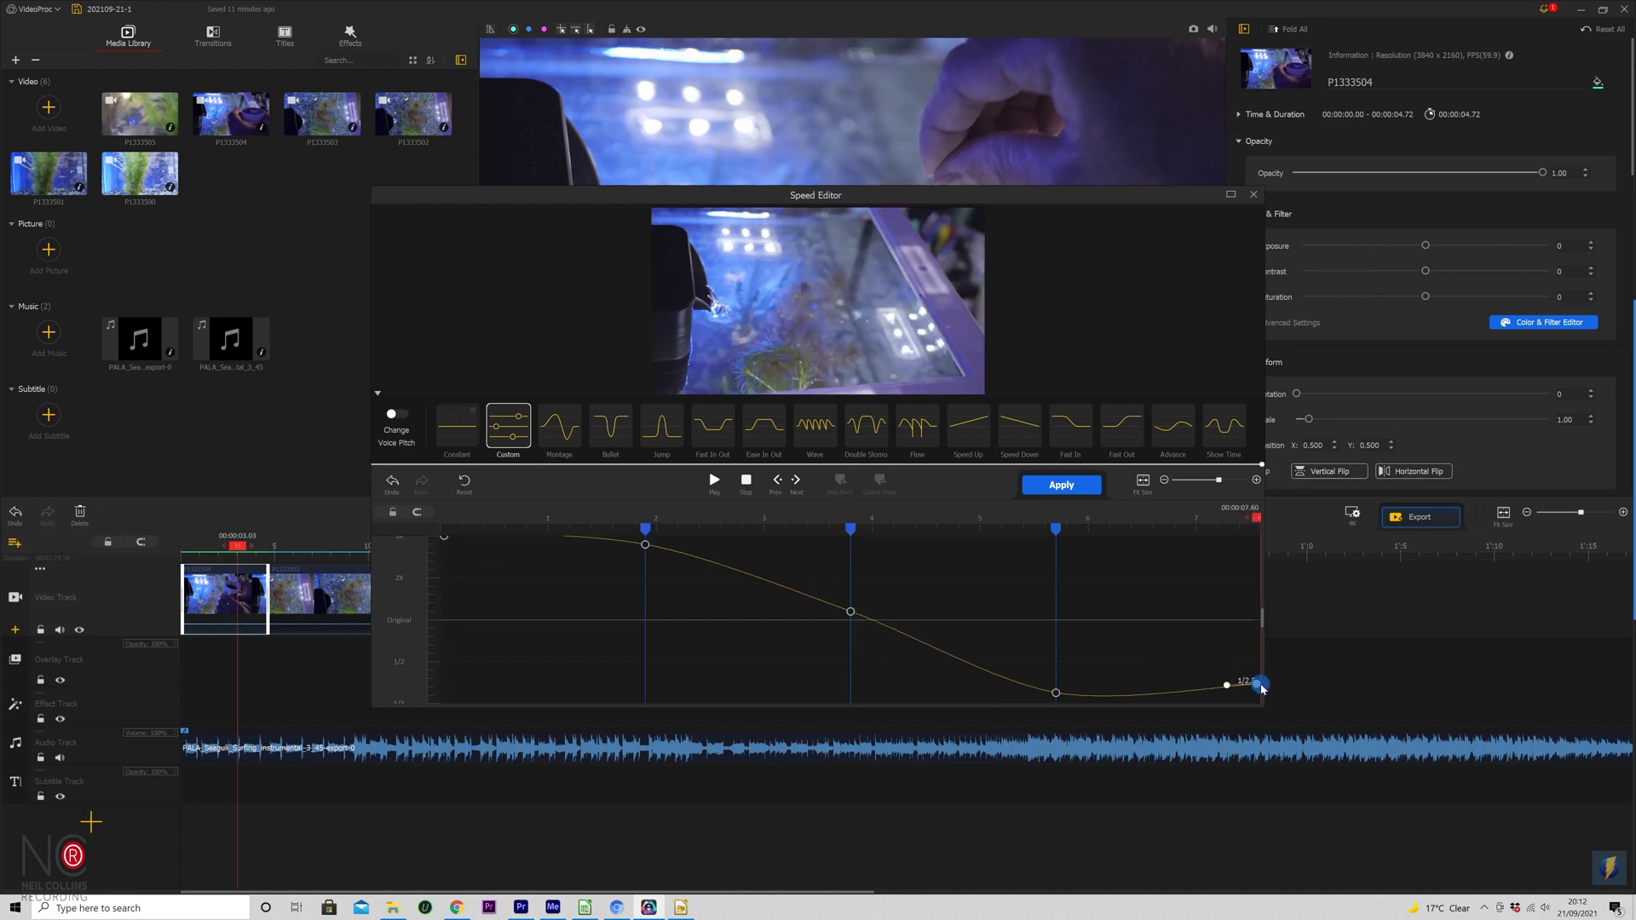
left_click(1059, 485)
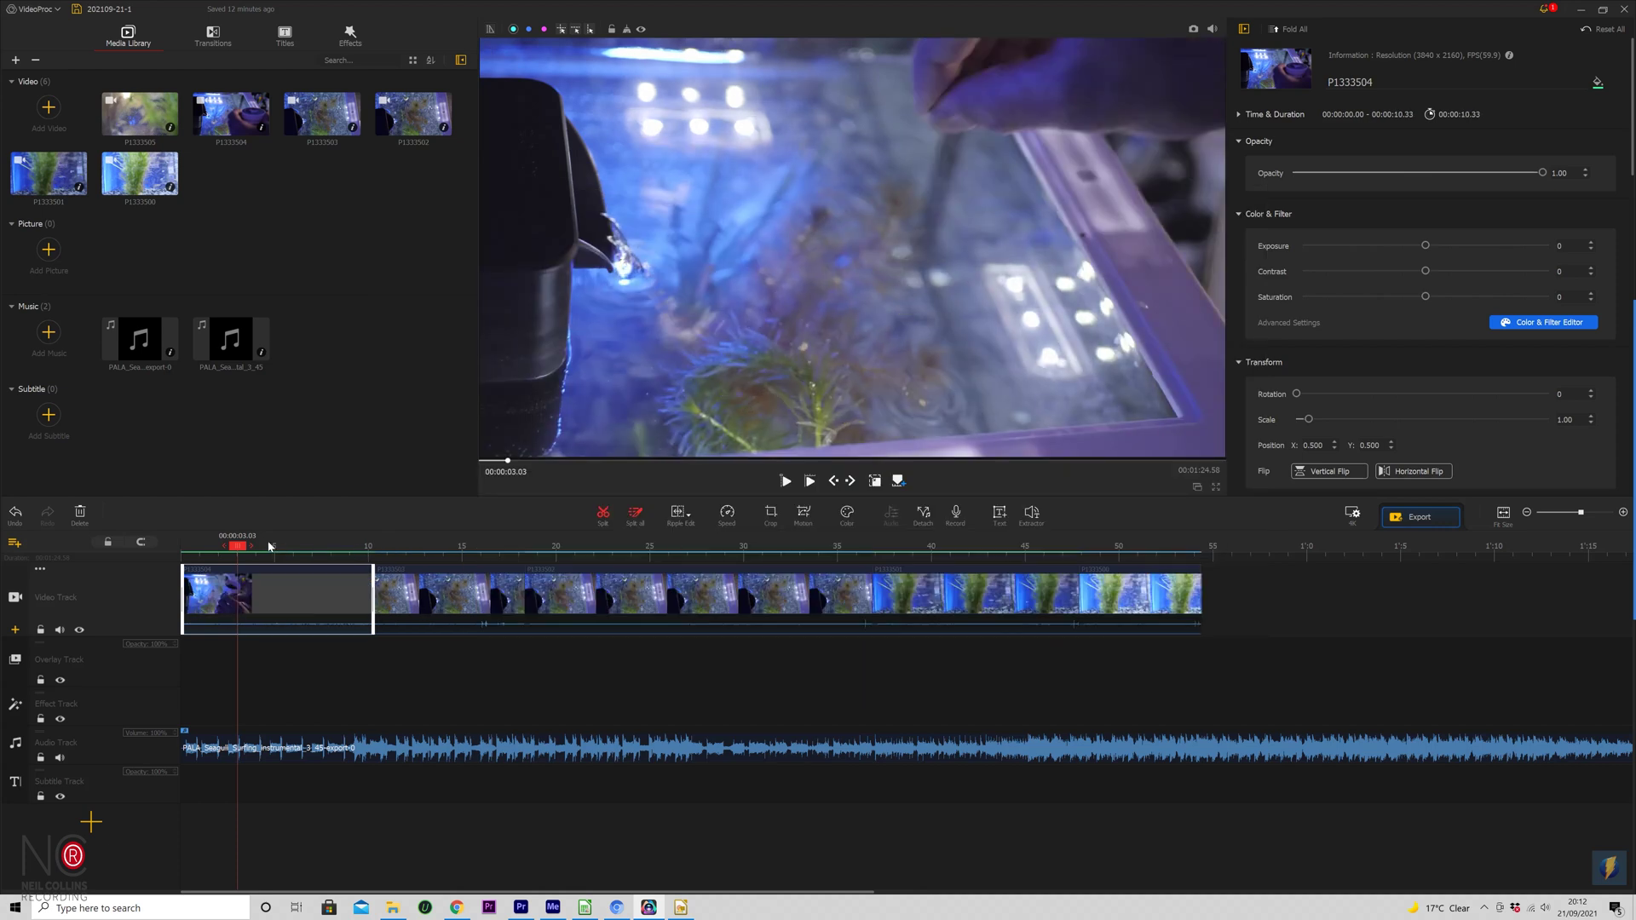
left_click(168, 535)
key("space")
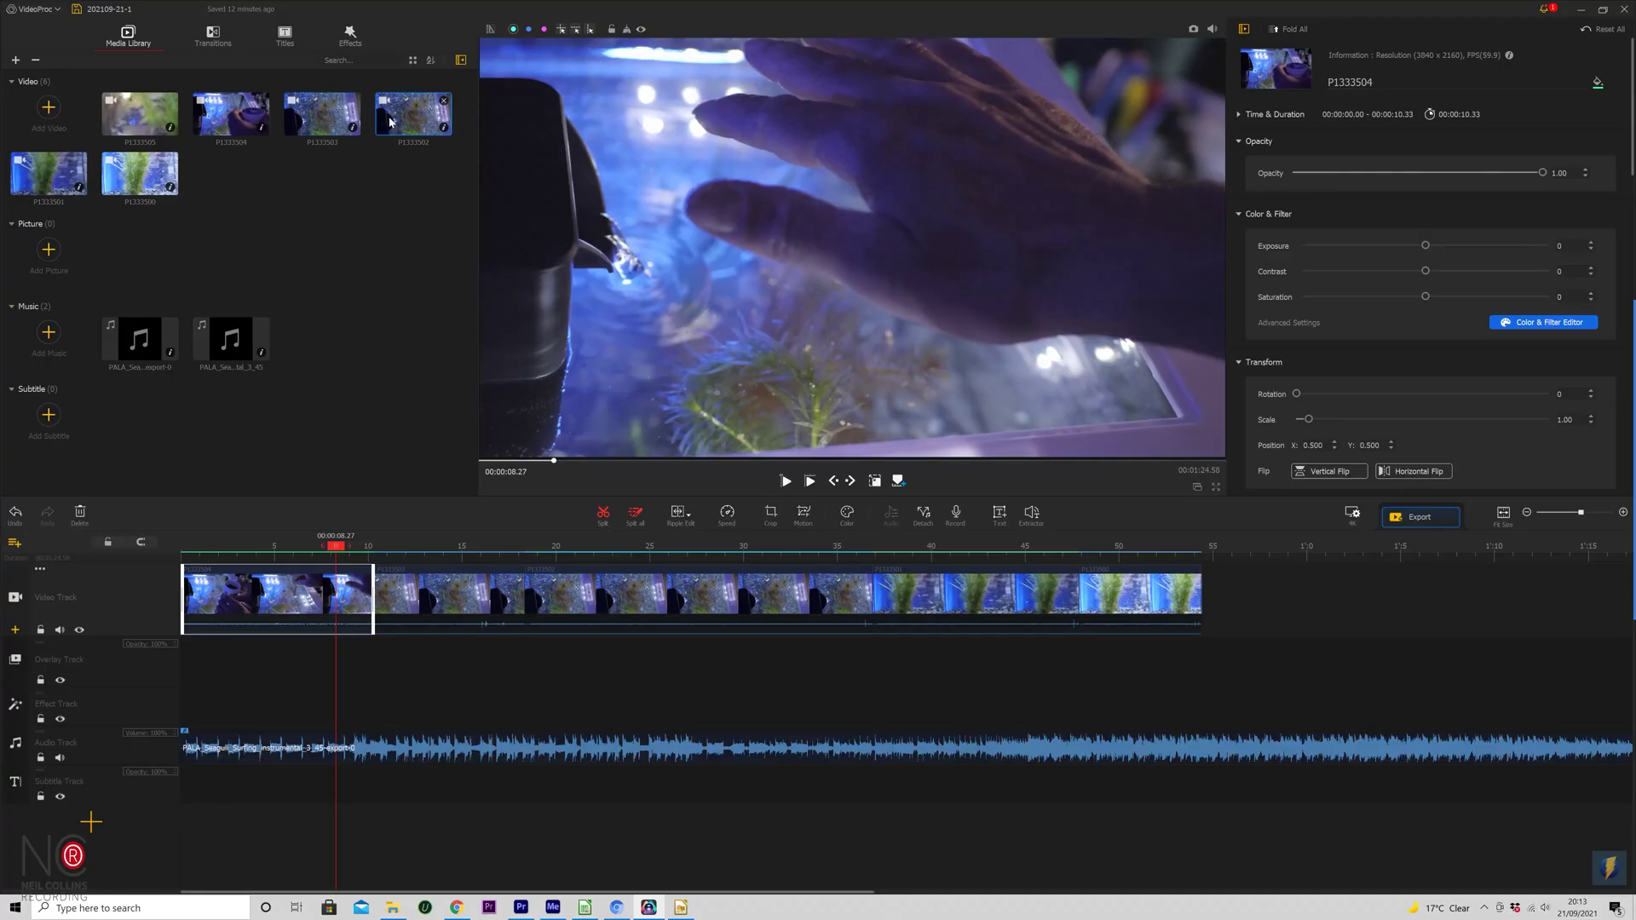
Step: Add a Grid Flip transition between P1333504 and the next clip, preview it, then delete it
left_click(213, 38)
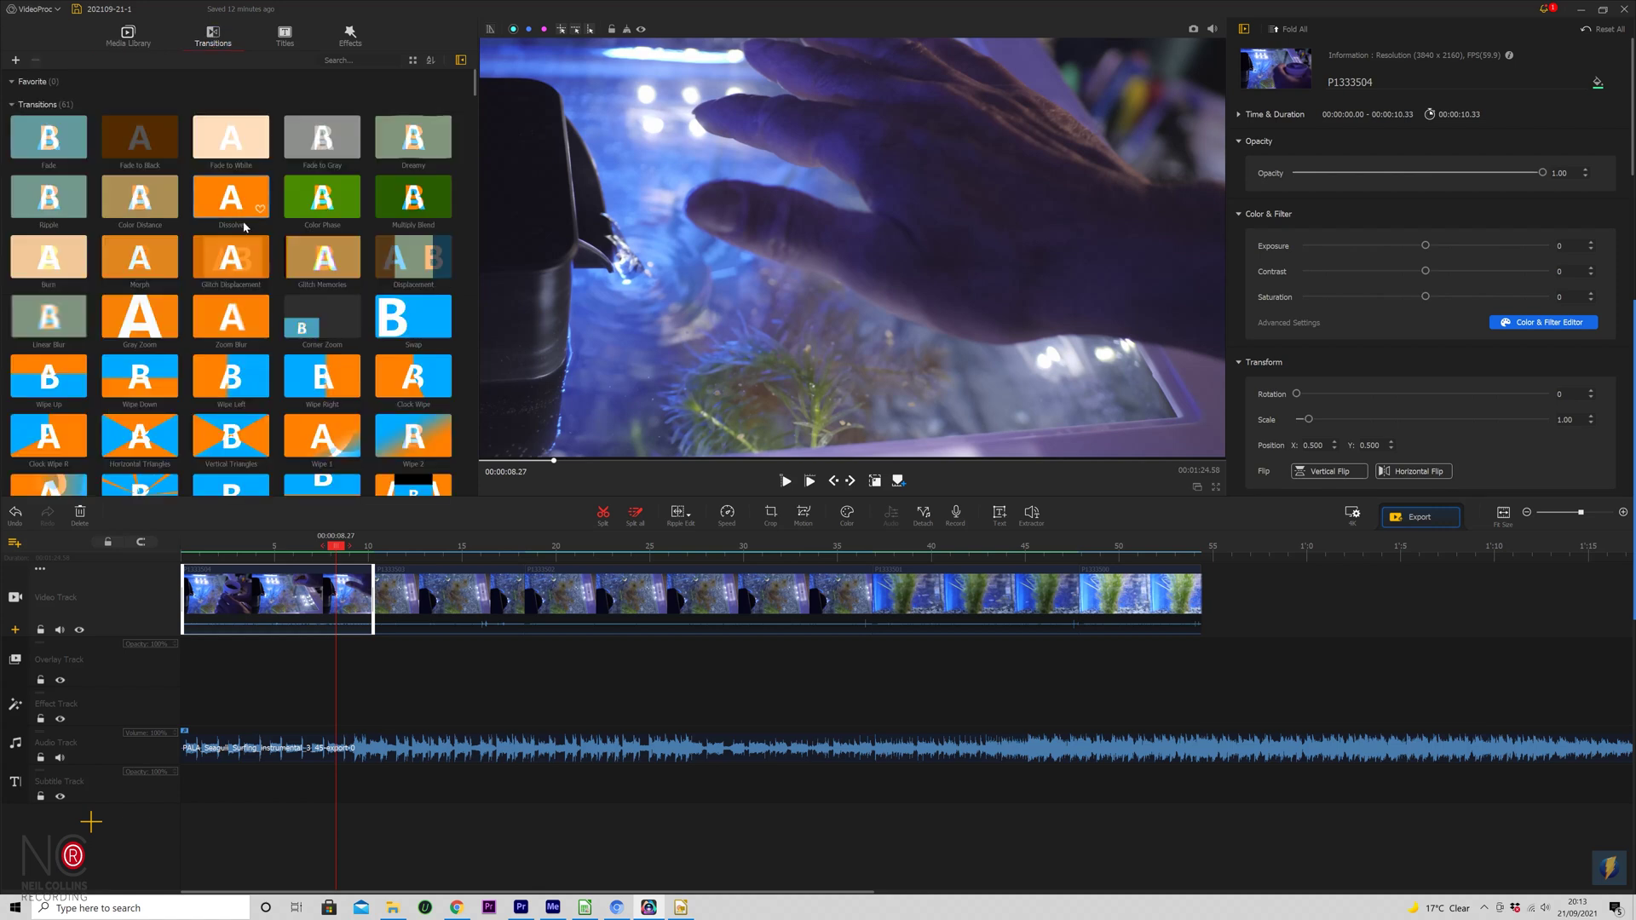
scroll(249, 226, "down", 5)
scroll(226, 243, "down", 2)
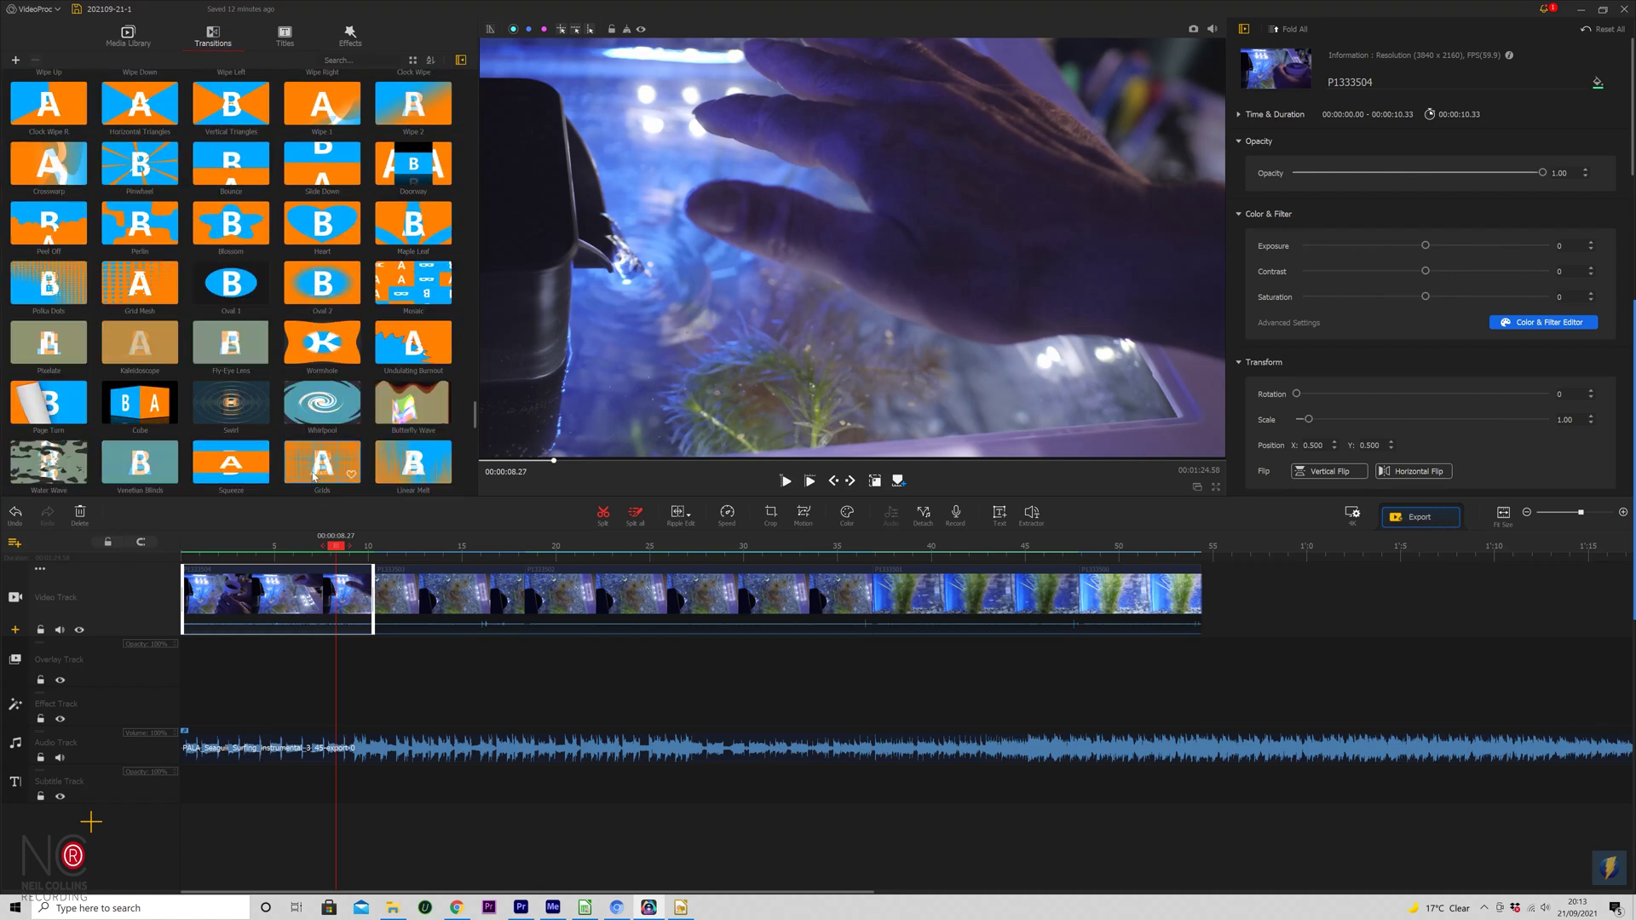
scroll(224, 406, "down", 2)
left_click_drag(48, 456, 360, 590)
left_click(347, 594)
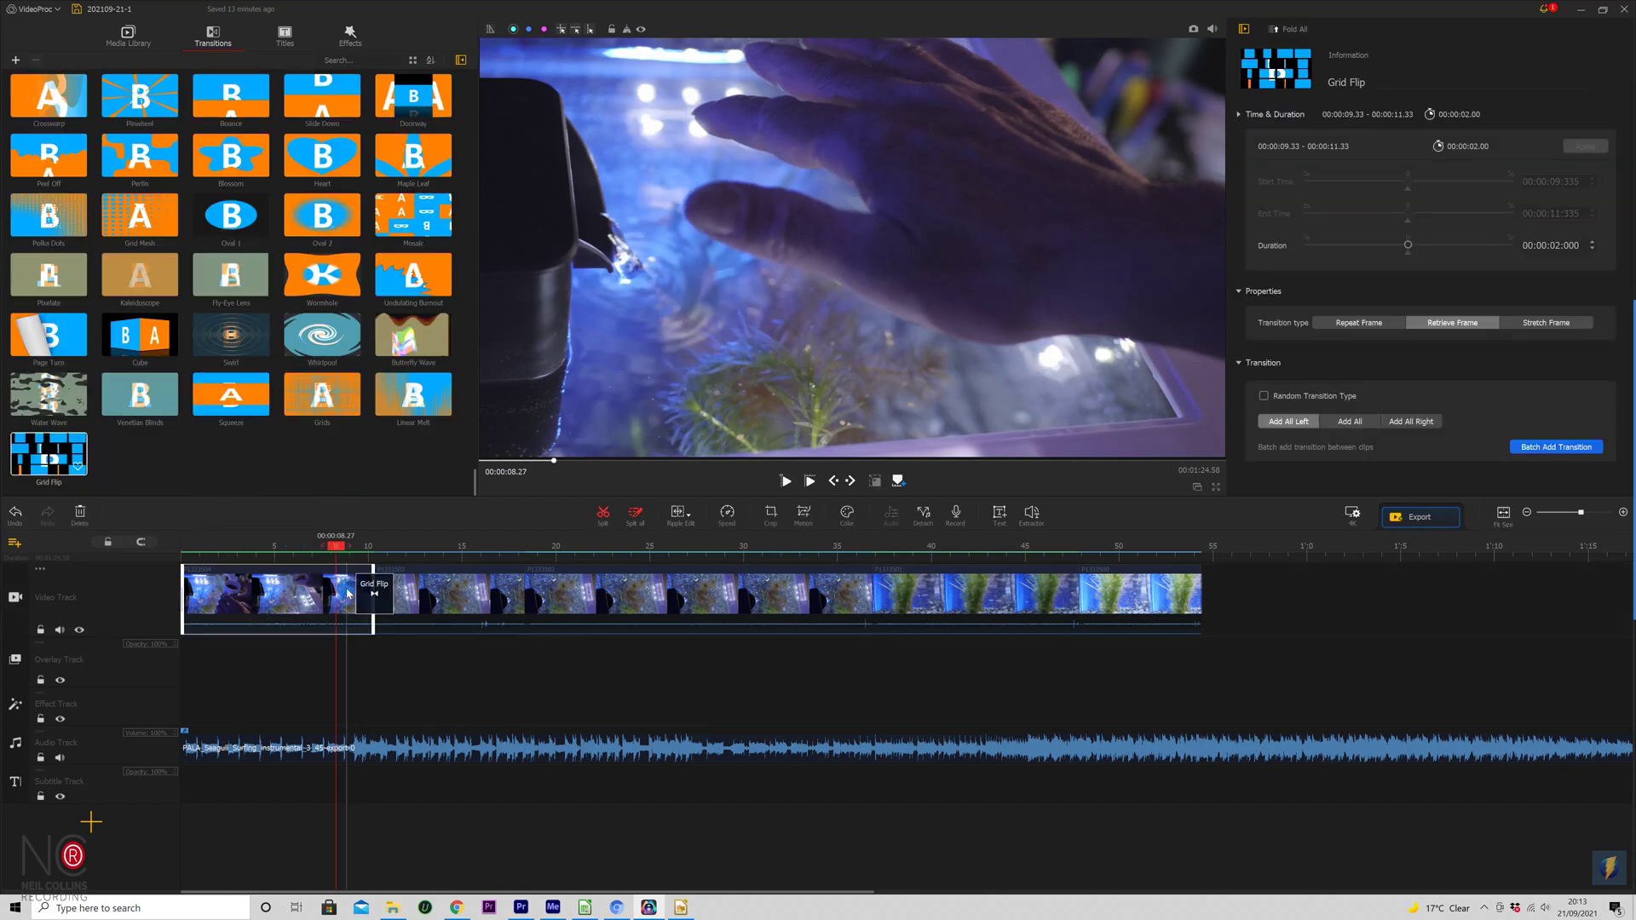
key("space")
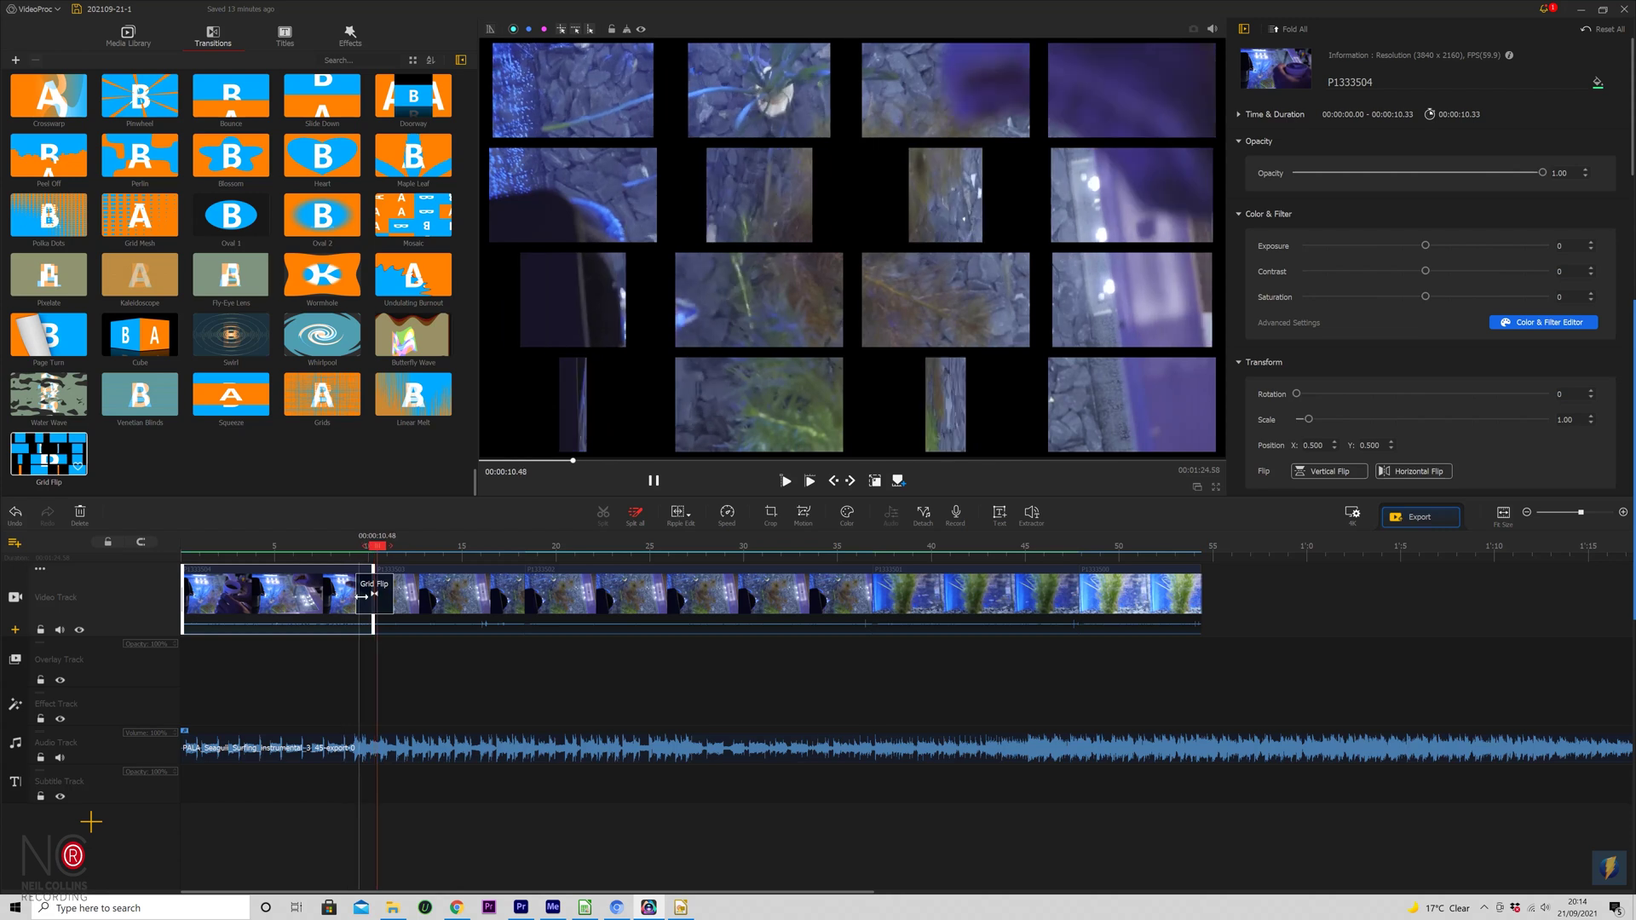
left_click(378, 602)
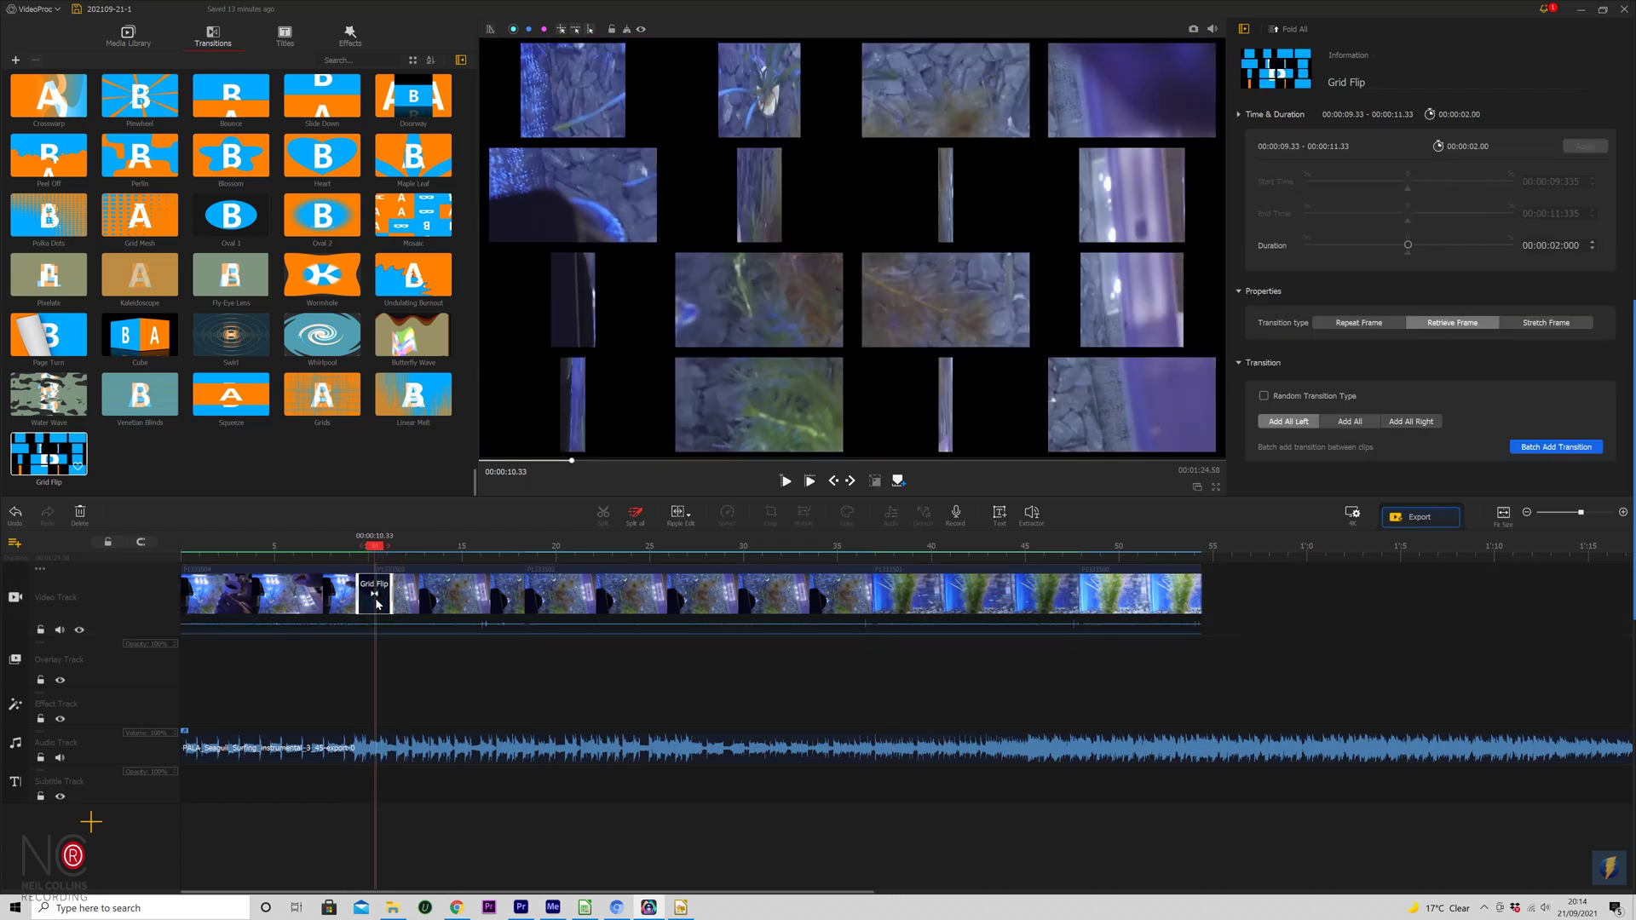
key("Delete")
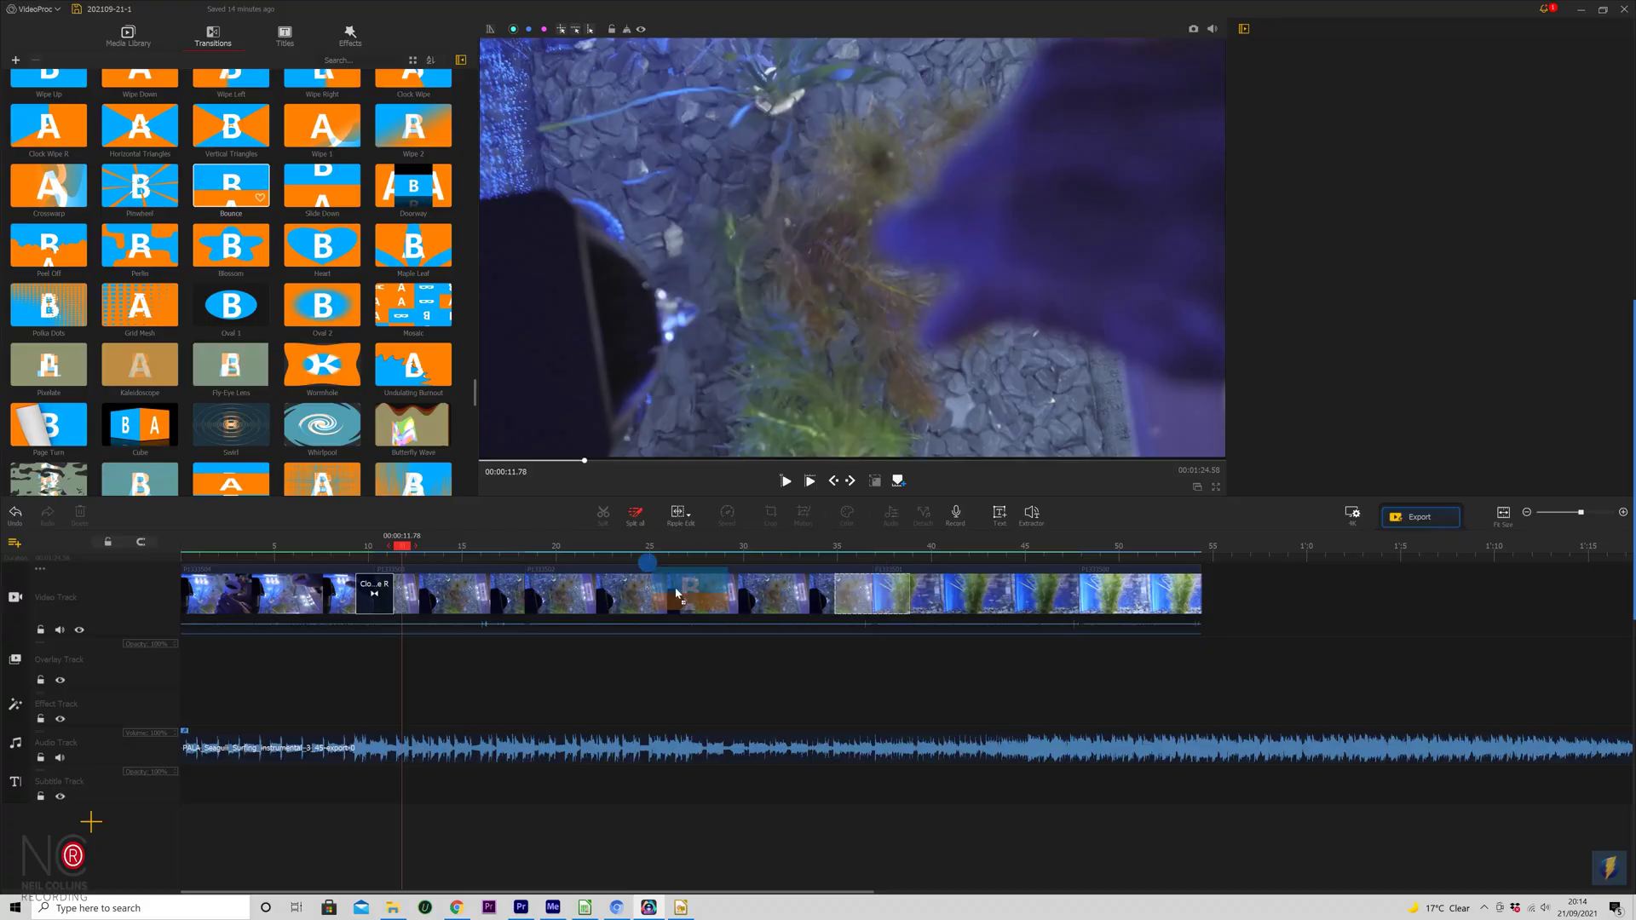
Step: Drop the Bounce transition onto the junction after clip P1333502, then select that clip
left_click_drag(678, 594, 561, 594)
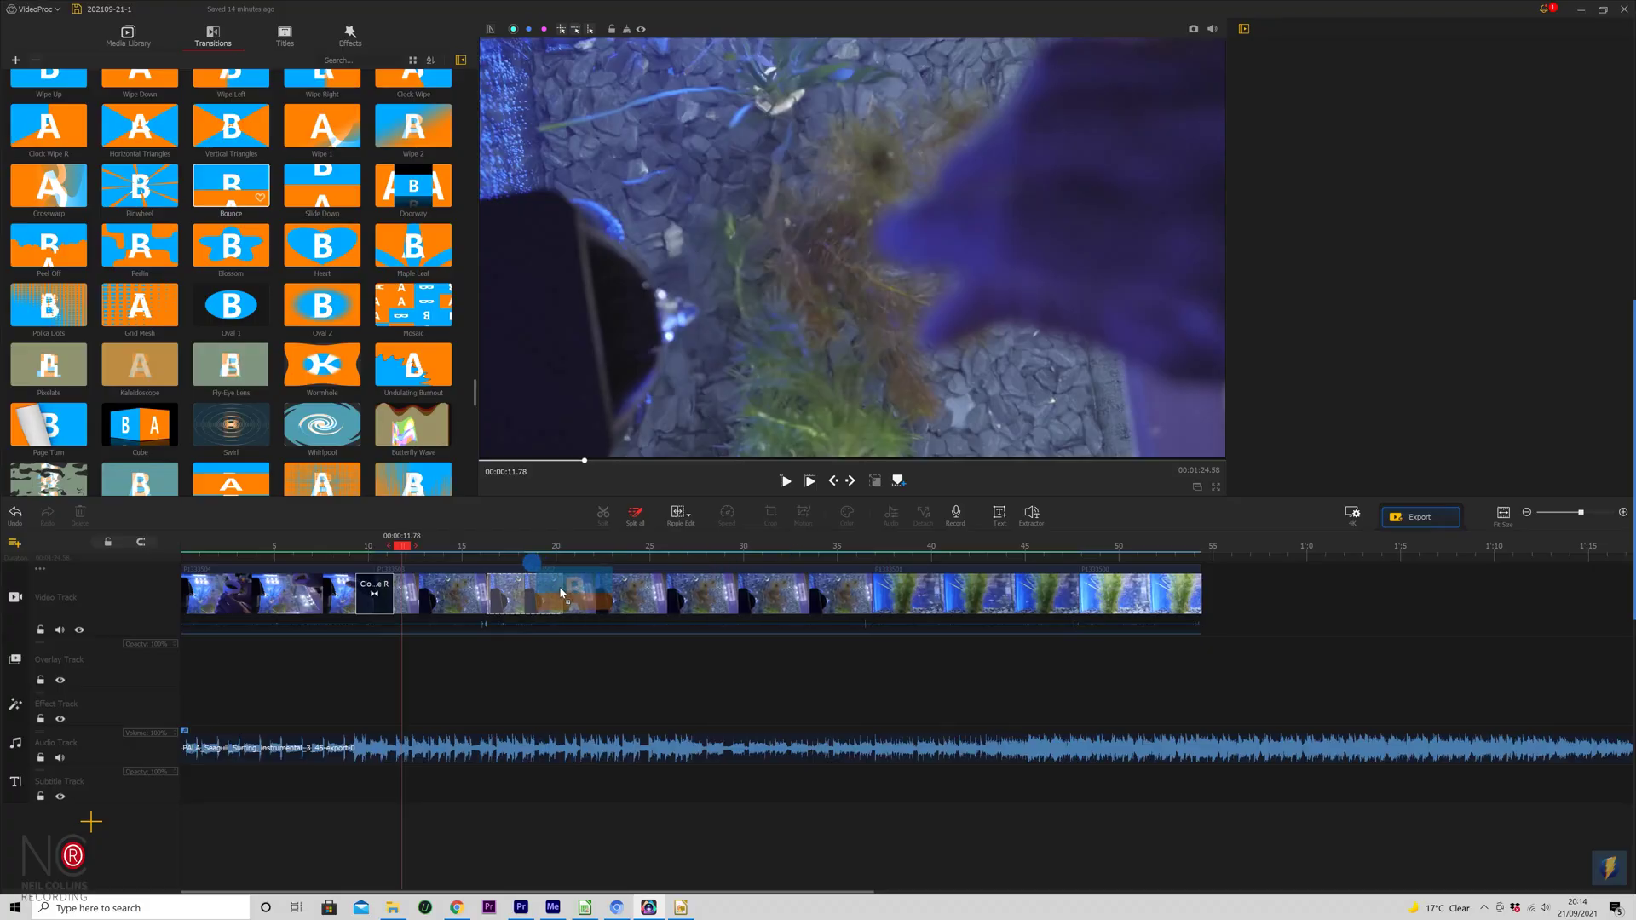
left_click_drag(838, 591, 852, 591)
left_click(851, 597)
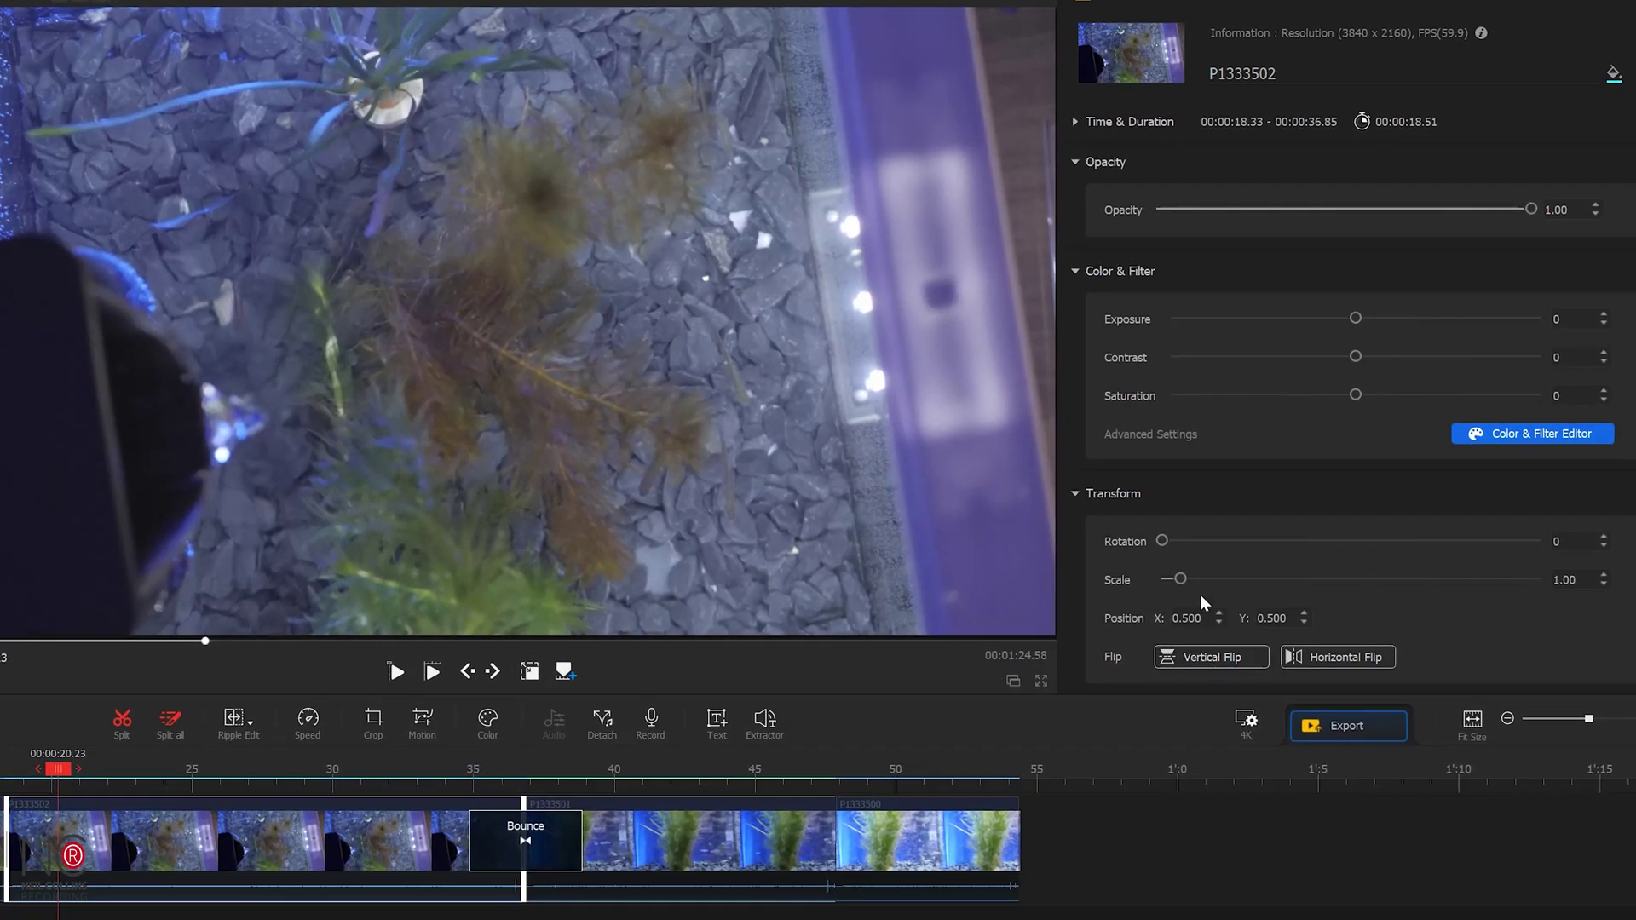
Step: In the inspector, scale clip P1333502 to 1.02 and give it exposure 1 and contrast 2
mouse_move(1184, 578)
left_mouse_down()
mouse_move(1249, 578)
mouse_move(1179, 575)
left_mouse_up()
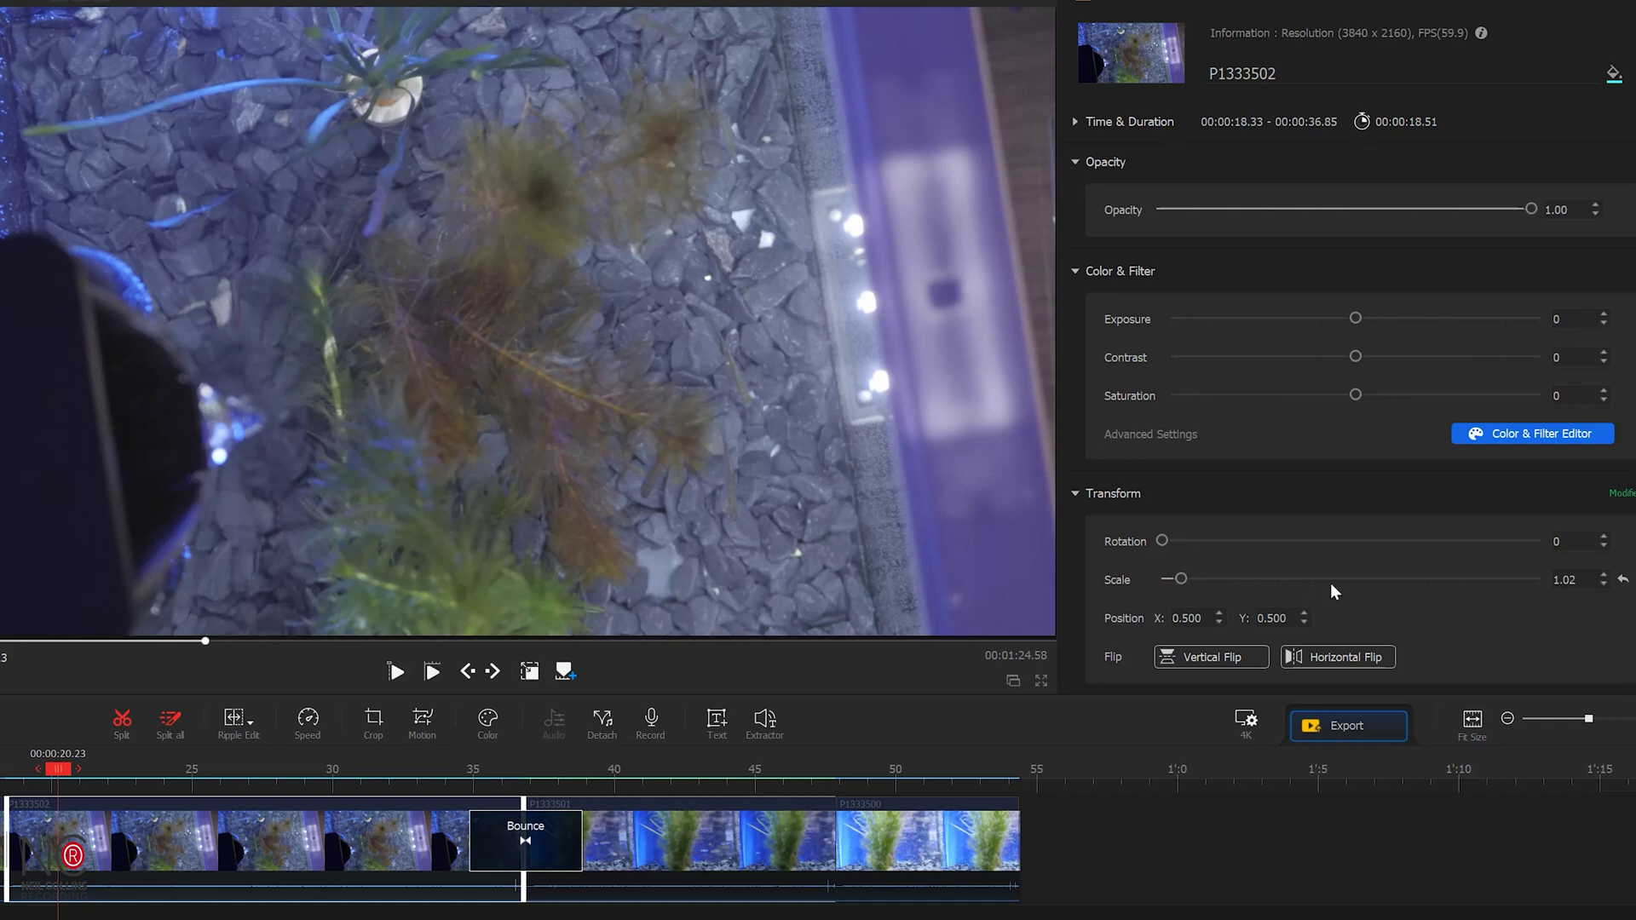
mouse_move(1162, 542)
left_mouse_down()
mouse_move(1199, 543)
mouse_move(1163, 544)
left_mouse_up()
left_click_drag(1532, 208, 1601, 207)
mouse_move(1355, 320)
left_mouse_down()
mouse_move(1386, 314)
mouse_move(1359, 320)
left_mouse_up()
Step: In the Color & Filter Editor, preview the Dark, Travel3, Food3 and Food5 presets
left_click(1566, 435)
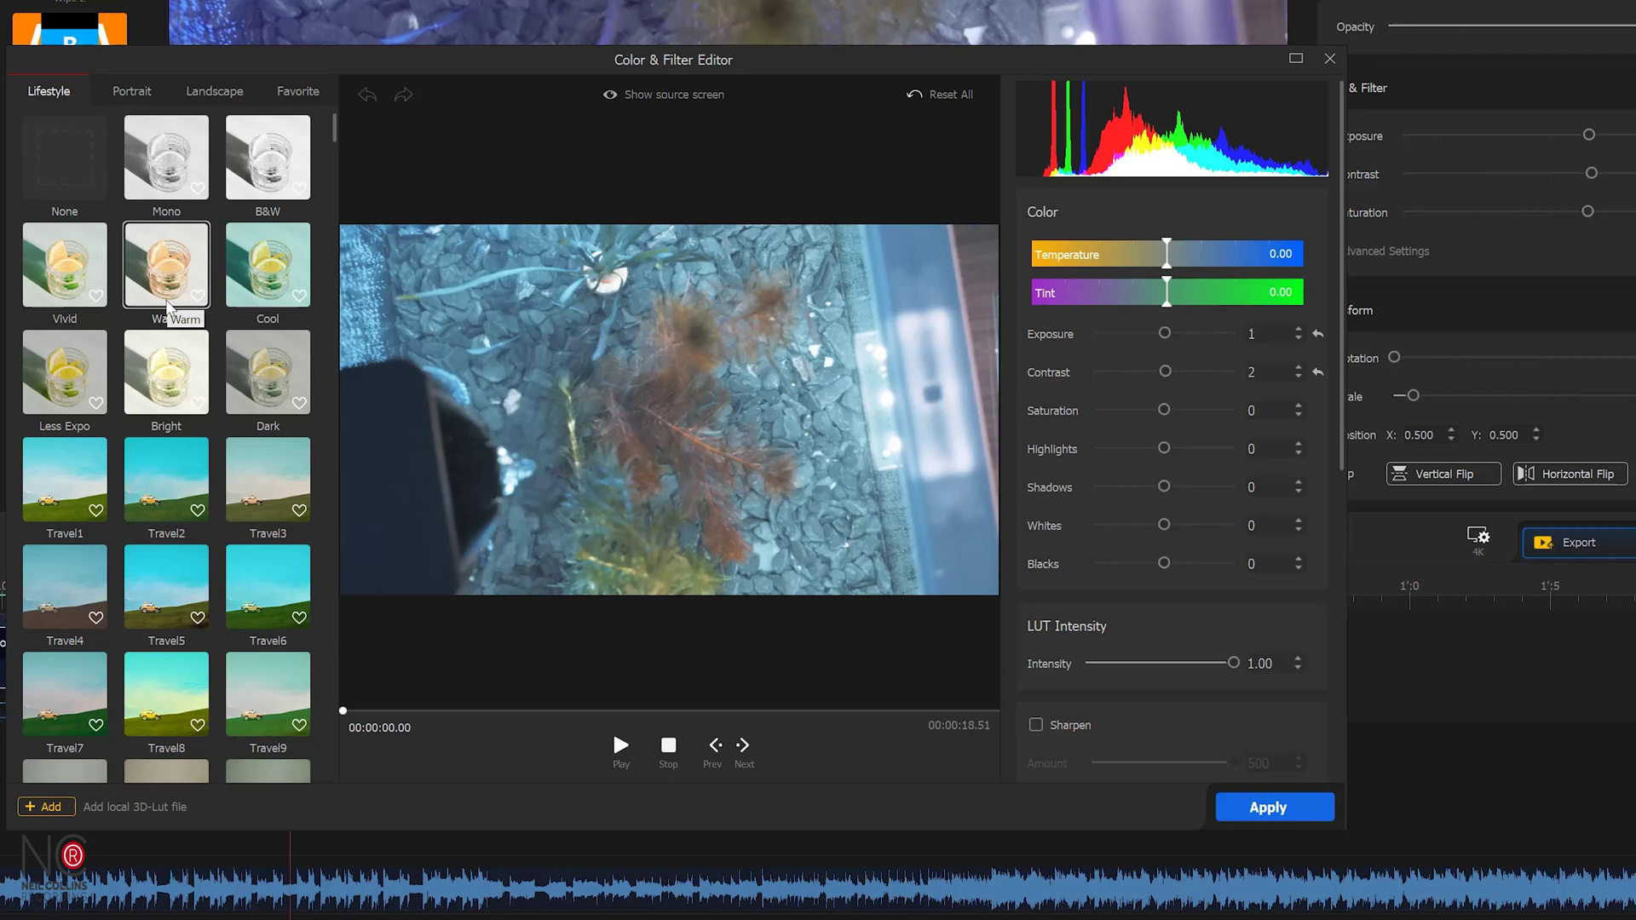
left_click(273, 384)
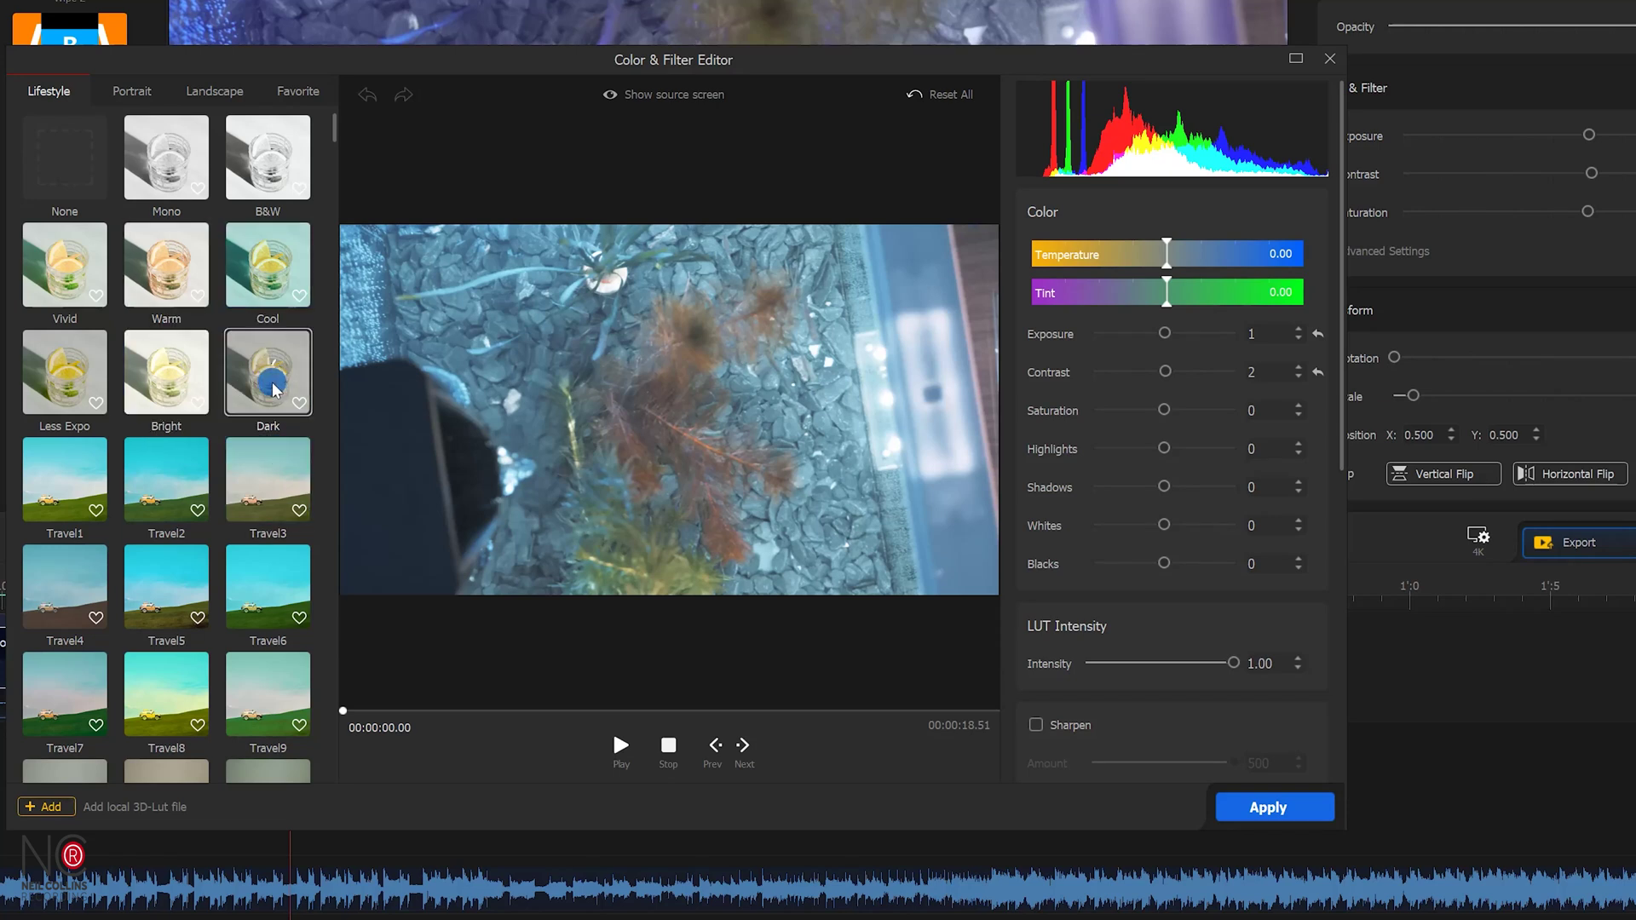
left_click(254, 508)
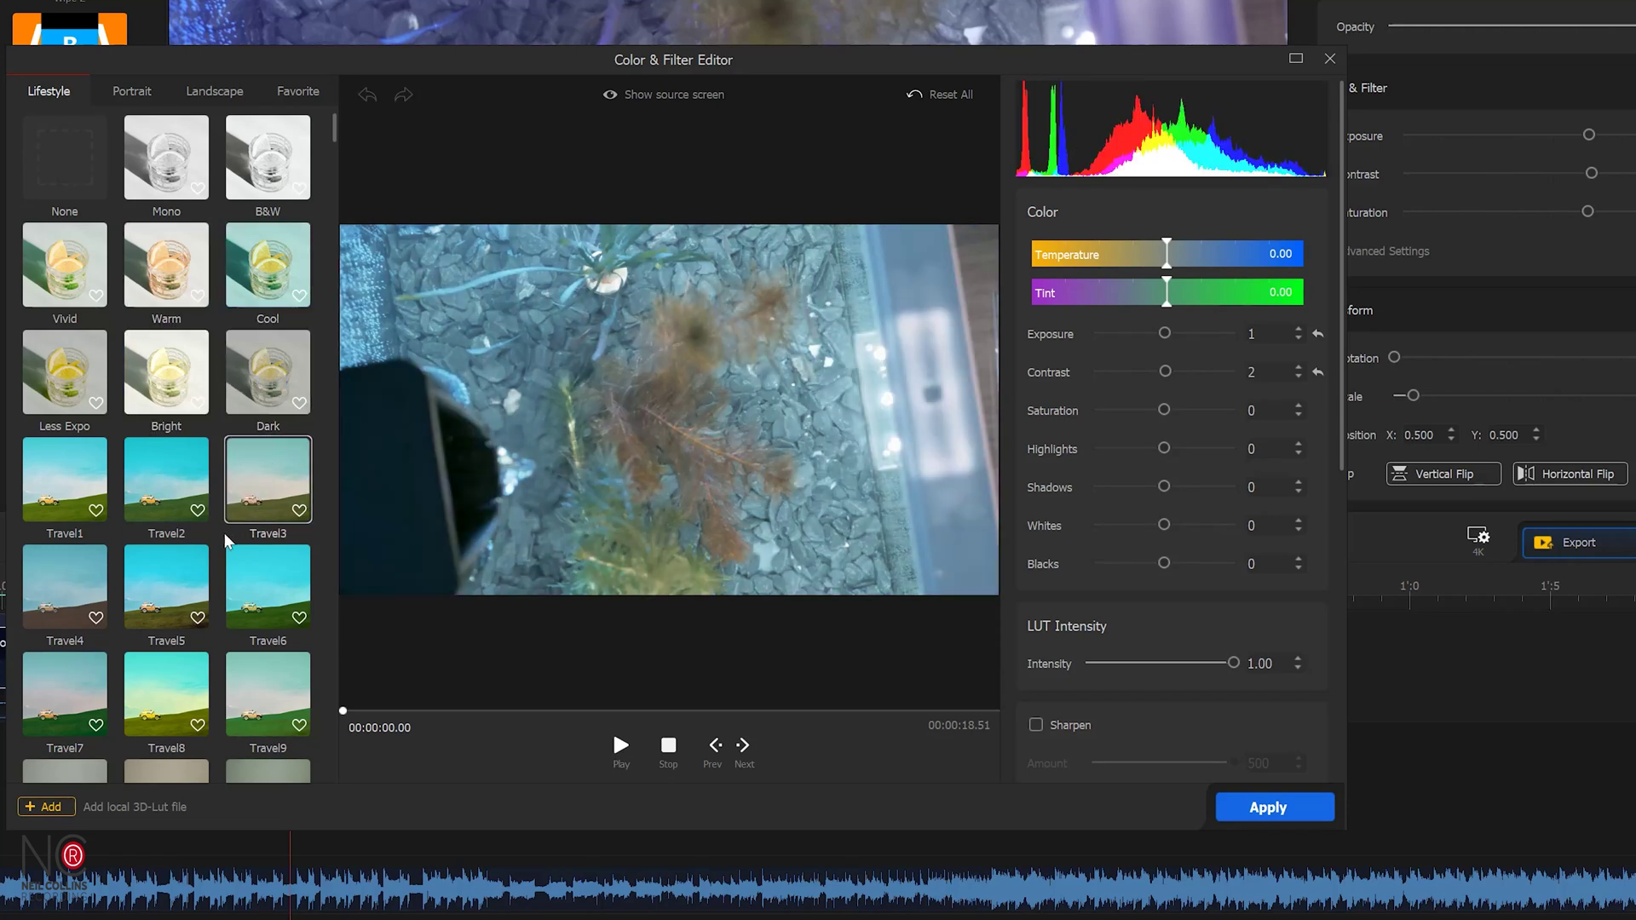
scroll(229, 546, "down", 1)
left_click(268, 750)
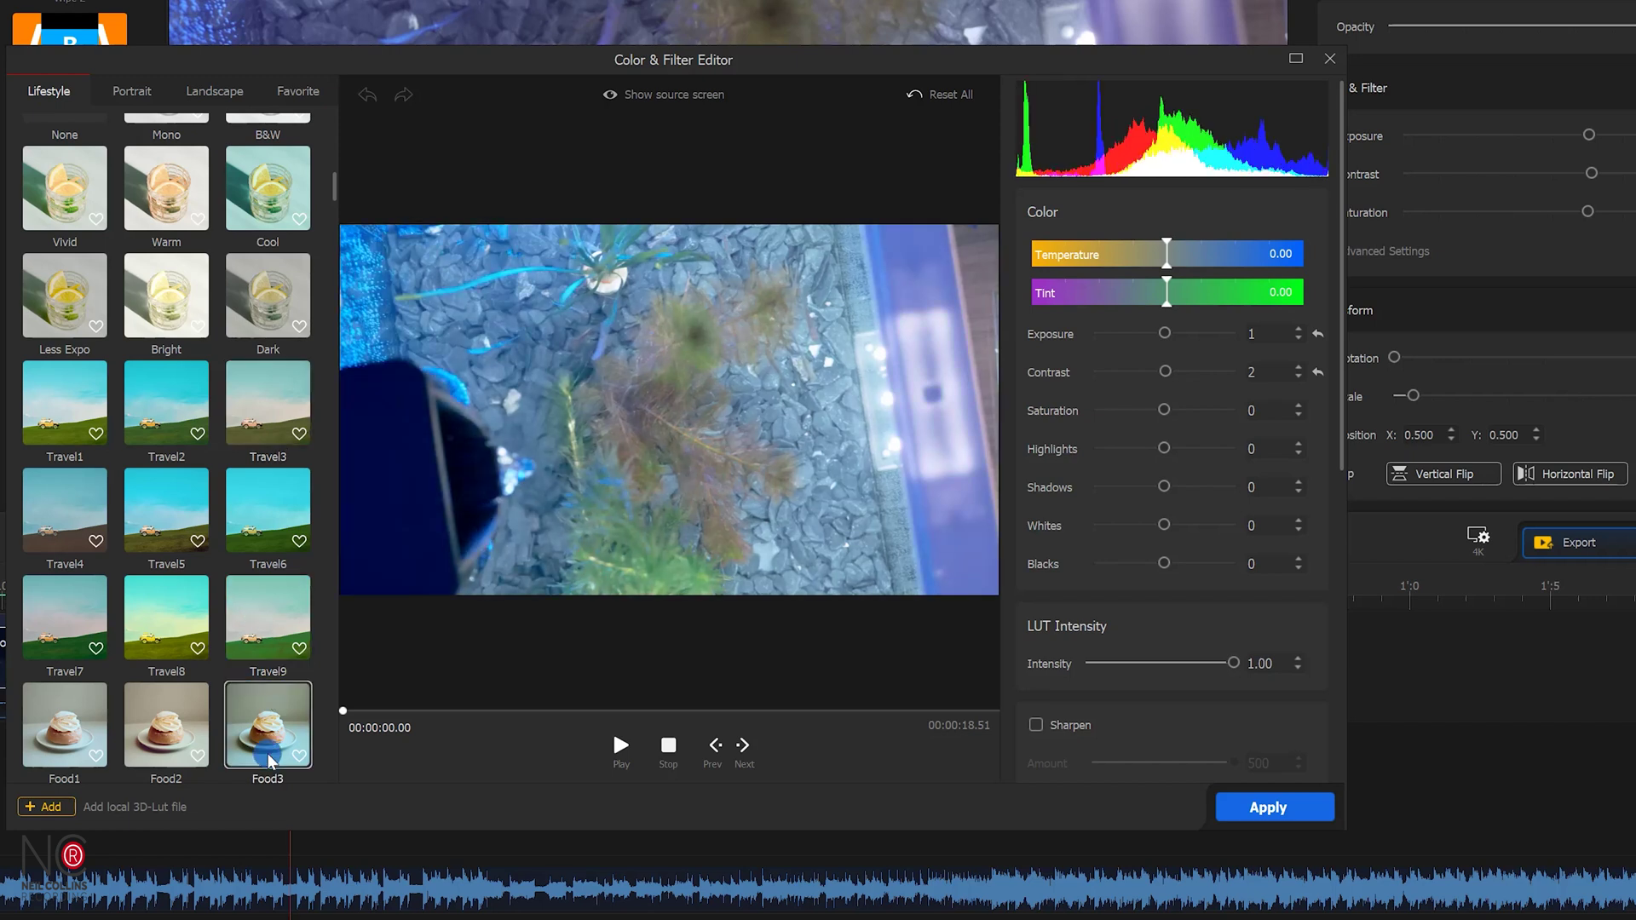
scroll(203, 716, "down", 1)
scroll(203, 716, "down", 2)
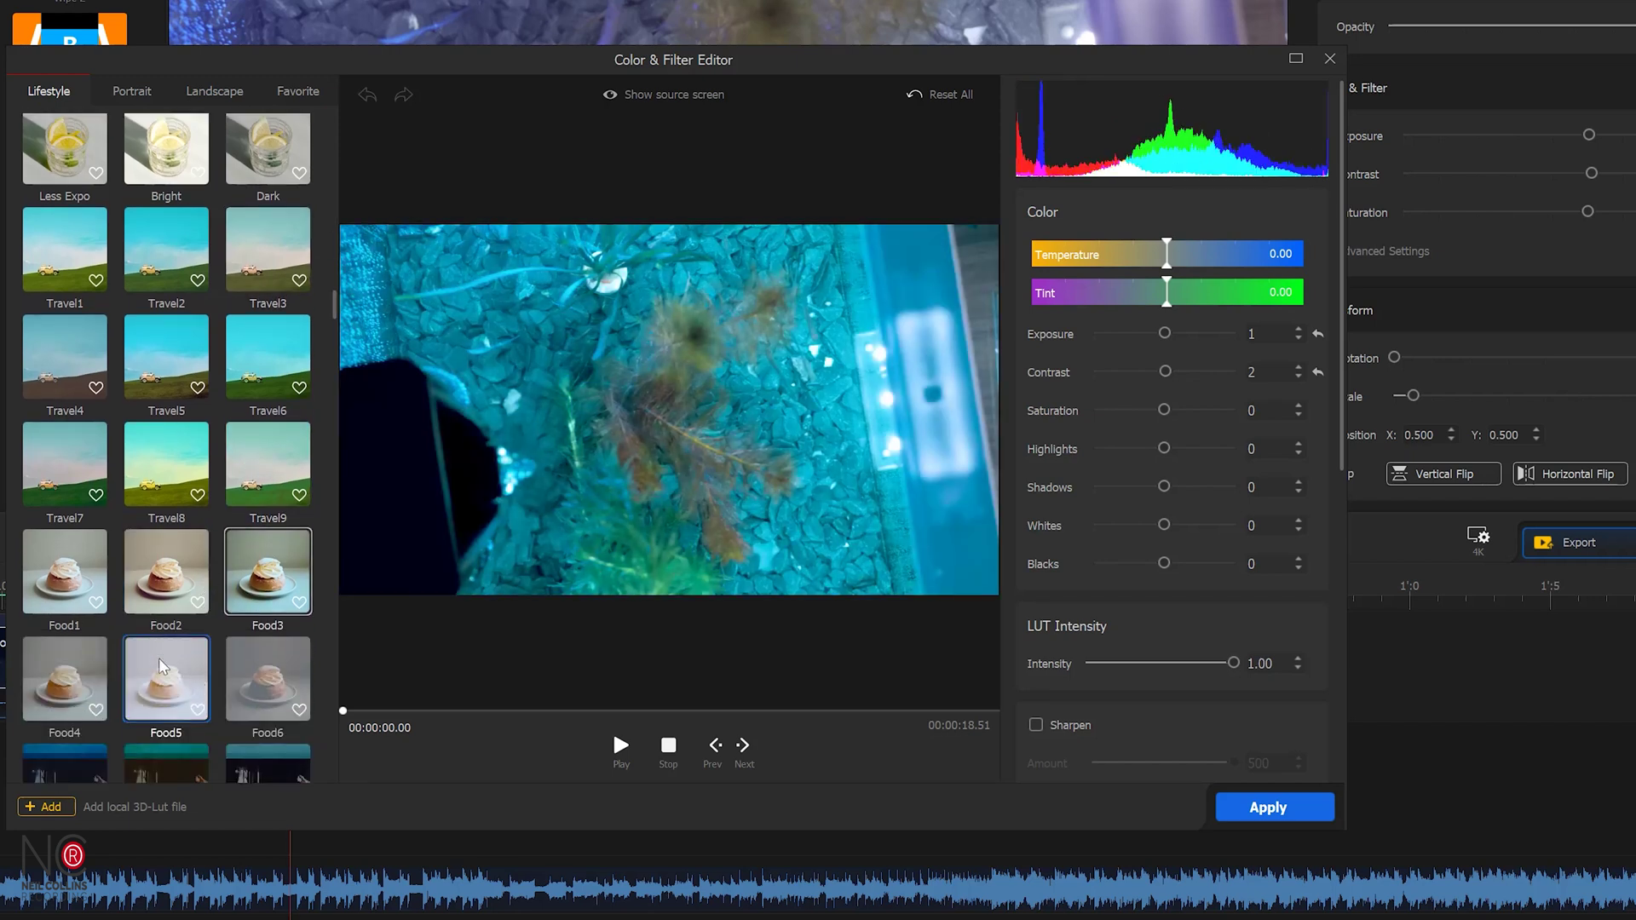
left_click(165, 670)
Step: Apply the teal Cinematic2 preset and start adding a local 3D LUT file
scroll(164, 670, "down", 2)
left_click(169, 670)
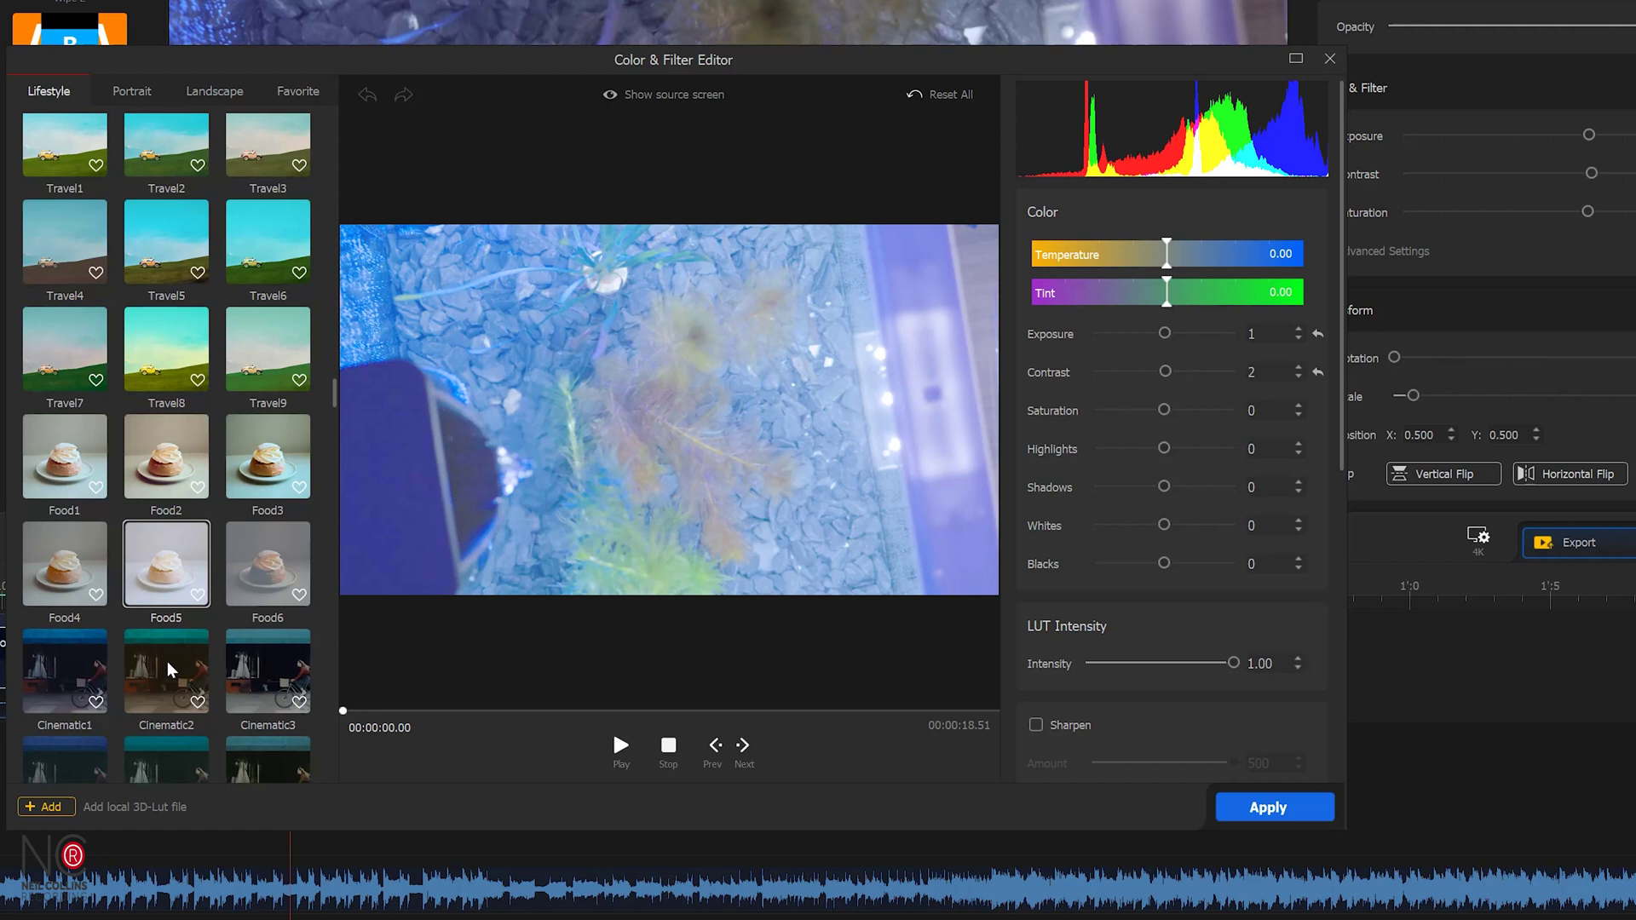
scroll(169, 670, "down", 1)
scroll(167, 672, "down", 1)
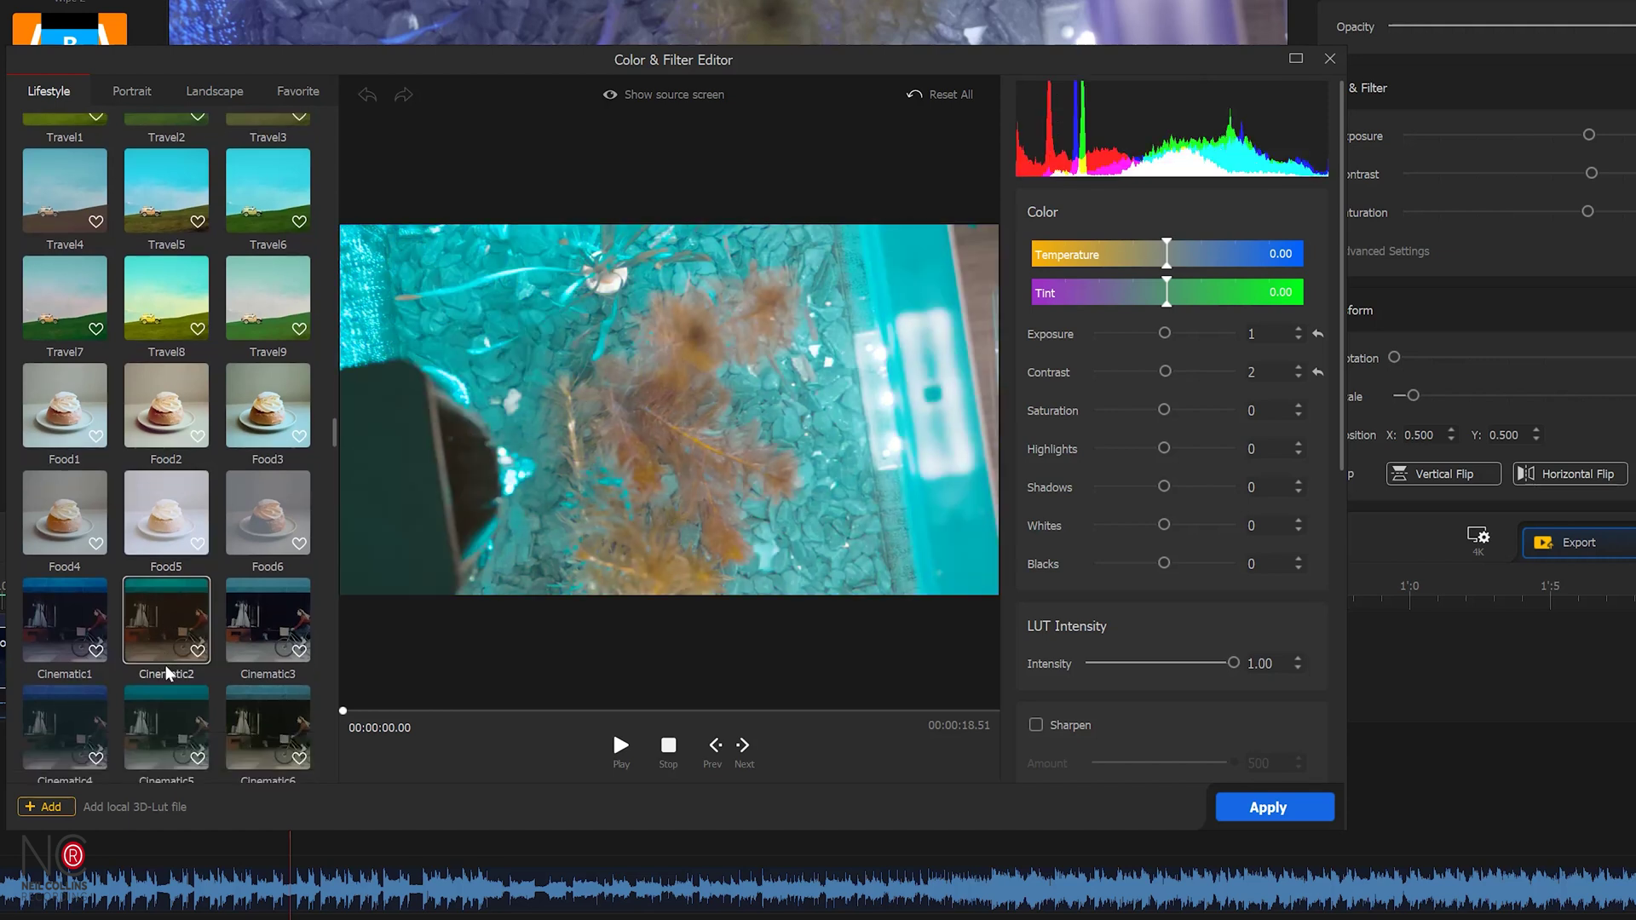
left_click(53, 808)
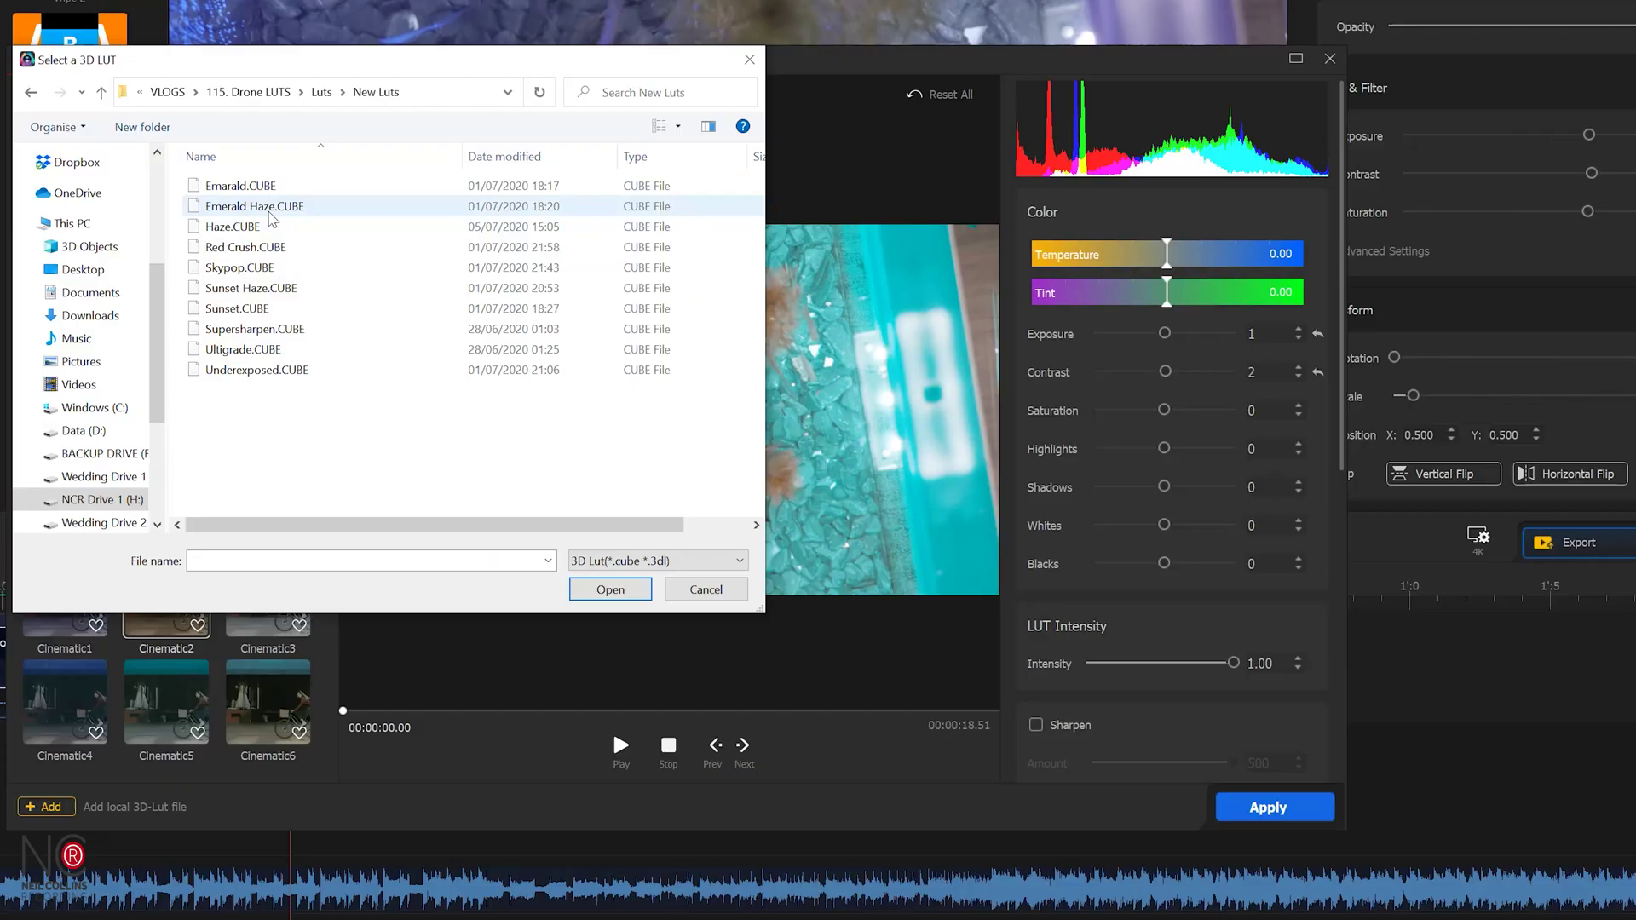
Step: Import the Emarald.CUBE LUT, grade clip P1333502 with it, and apply the result
left_click(237, 187)
left_click(612, 589)
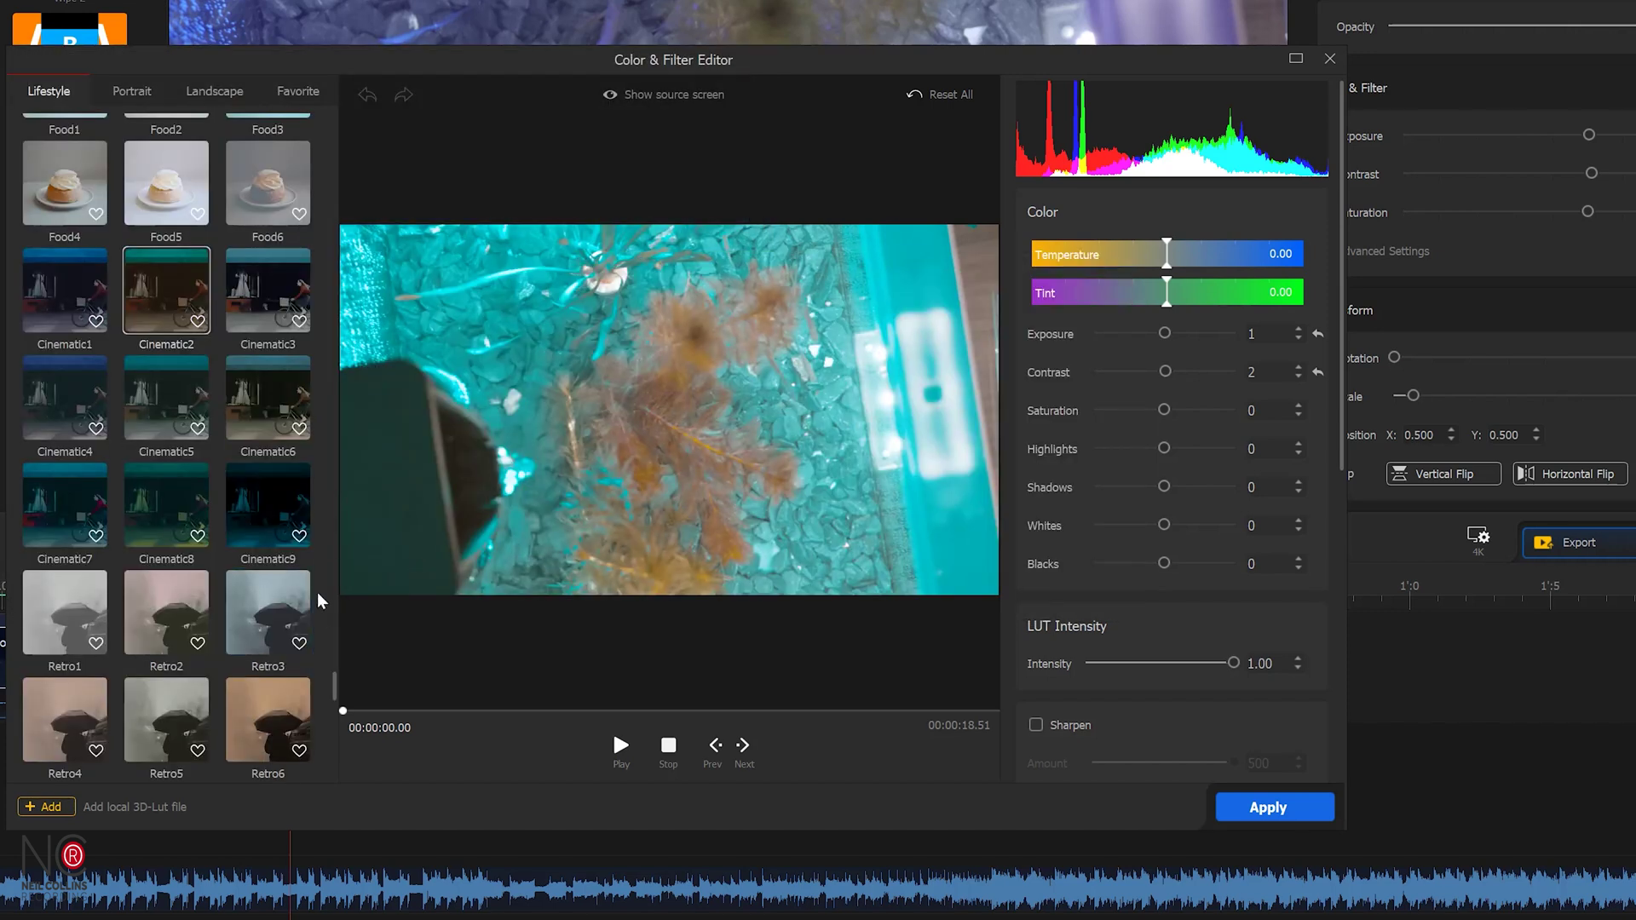
scroll(305, 560, "down", 1)
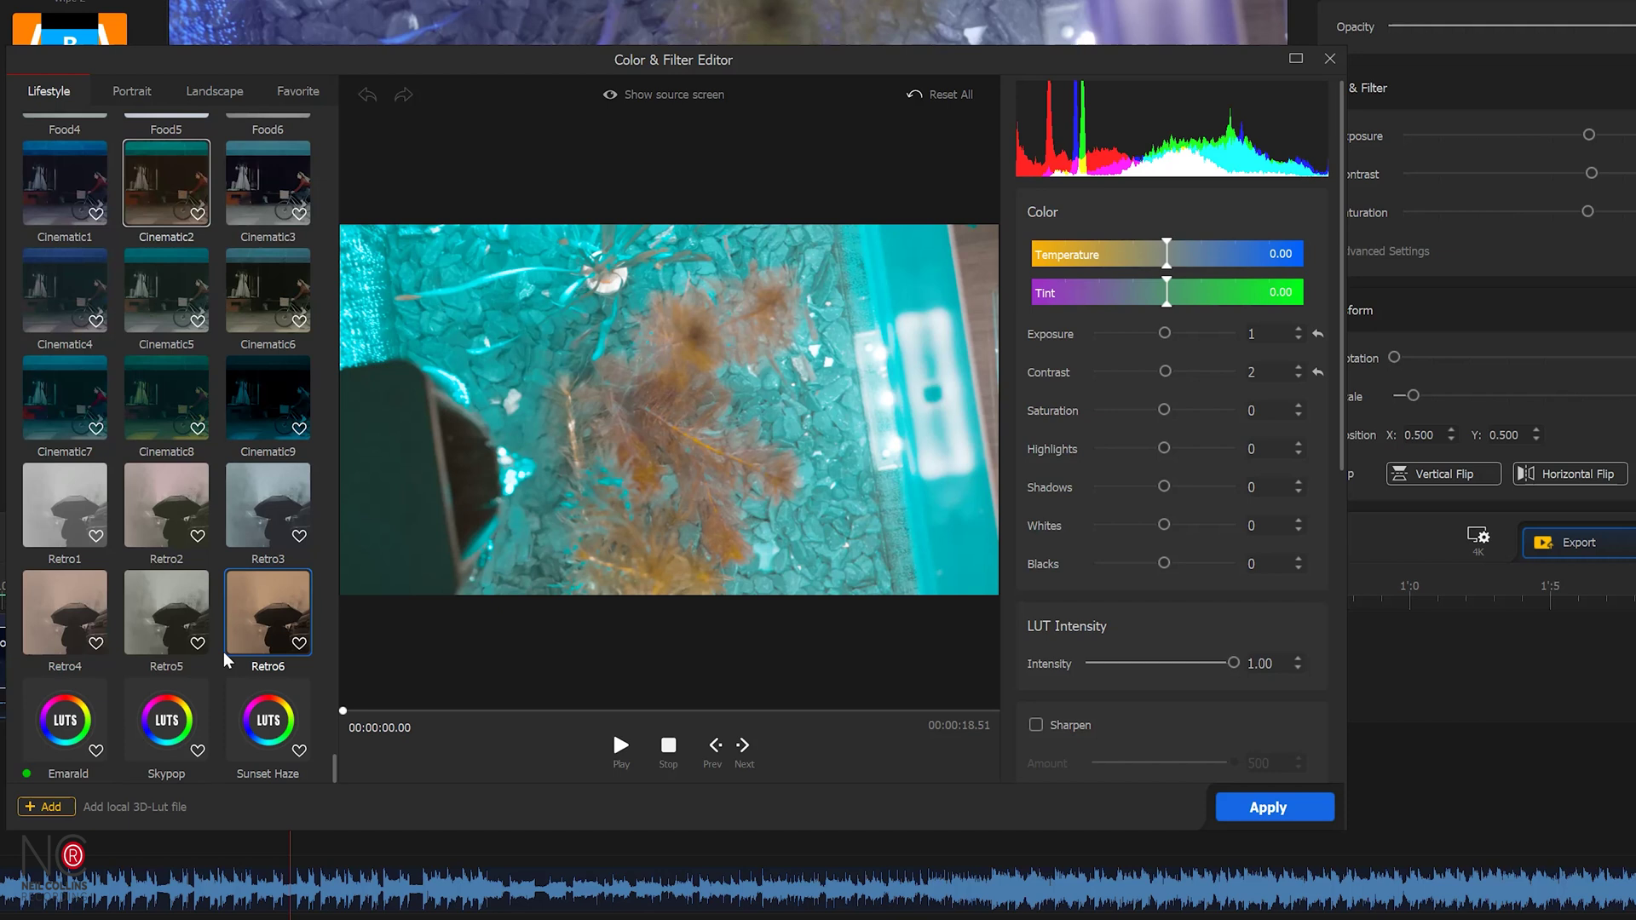
left_click(66, 718)
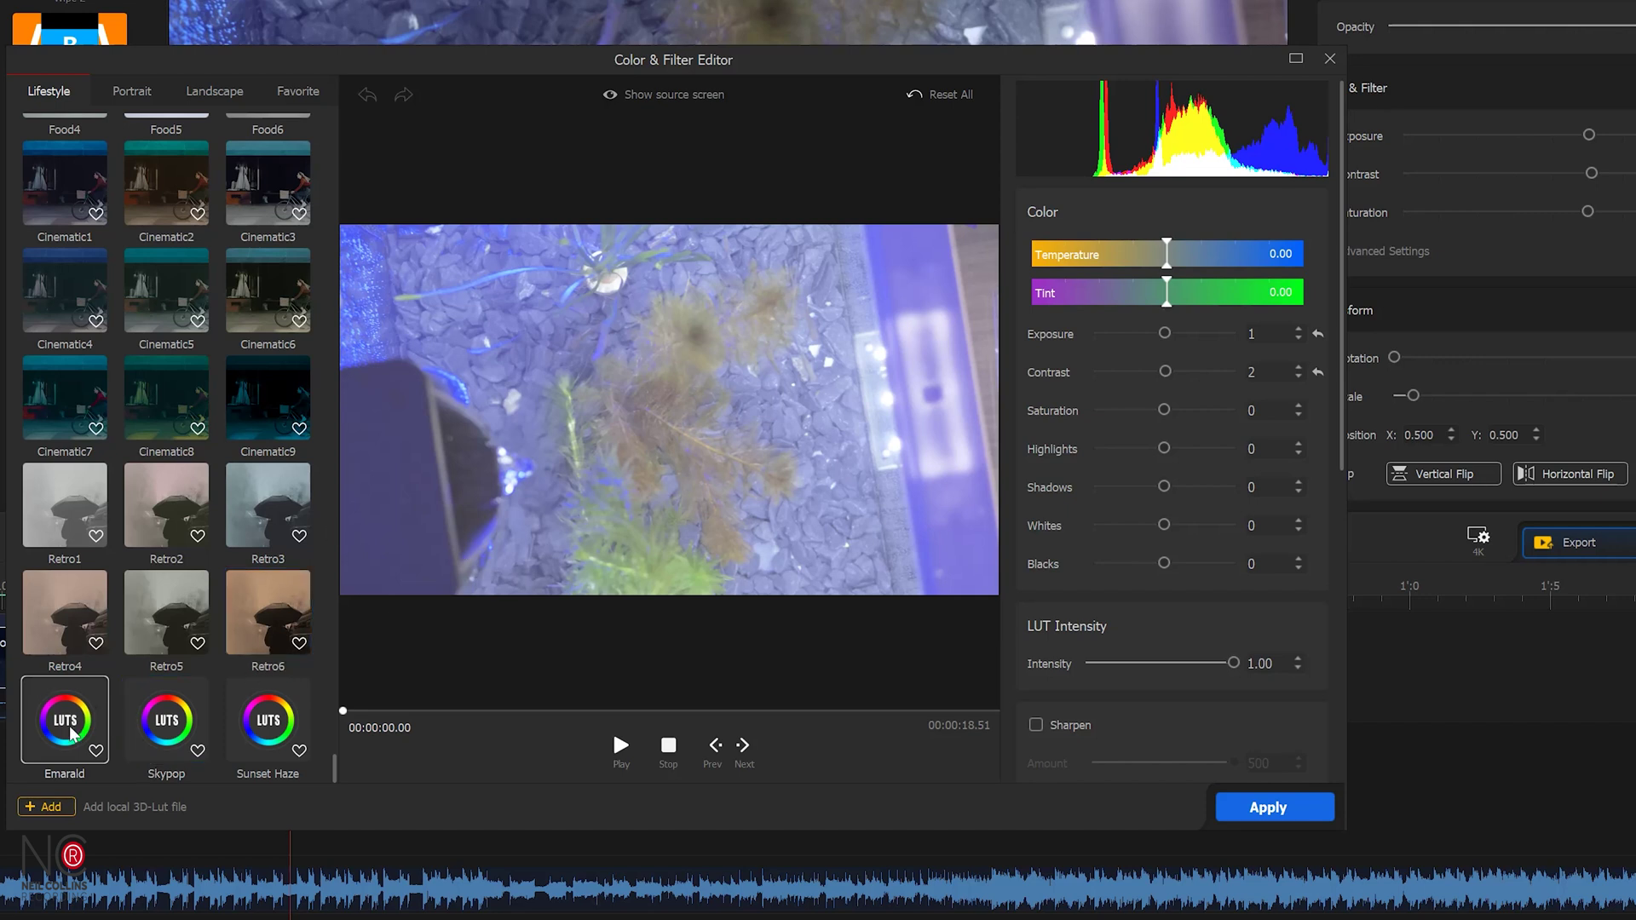
left_click(1275, 807)
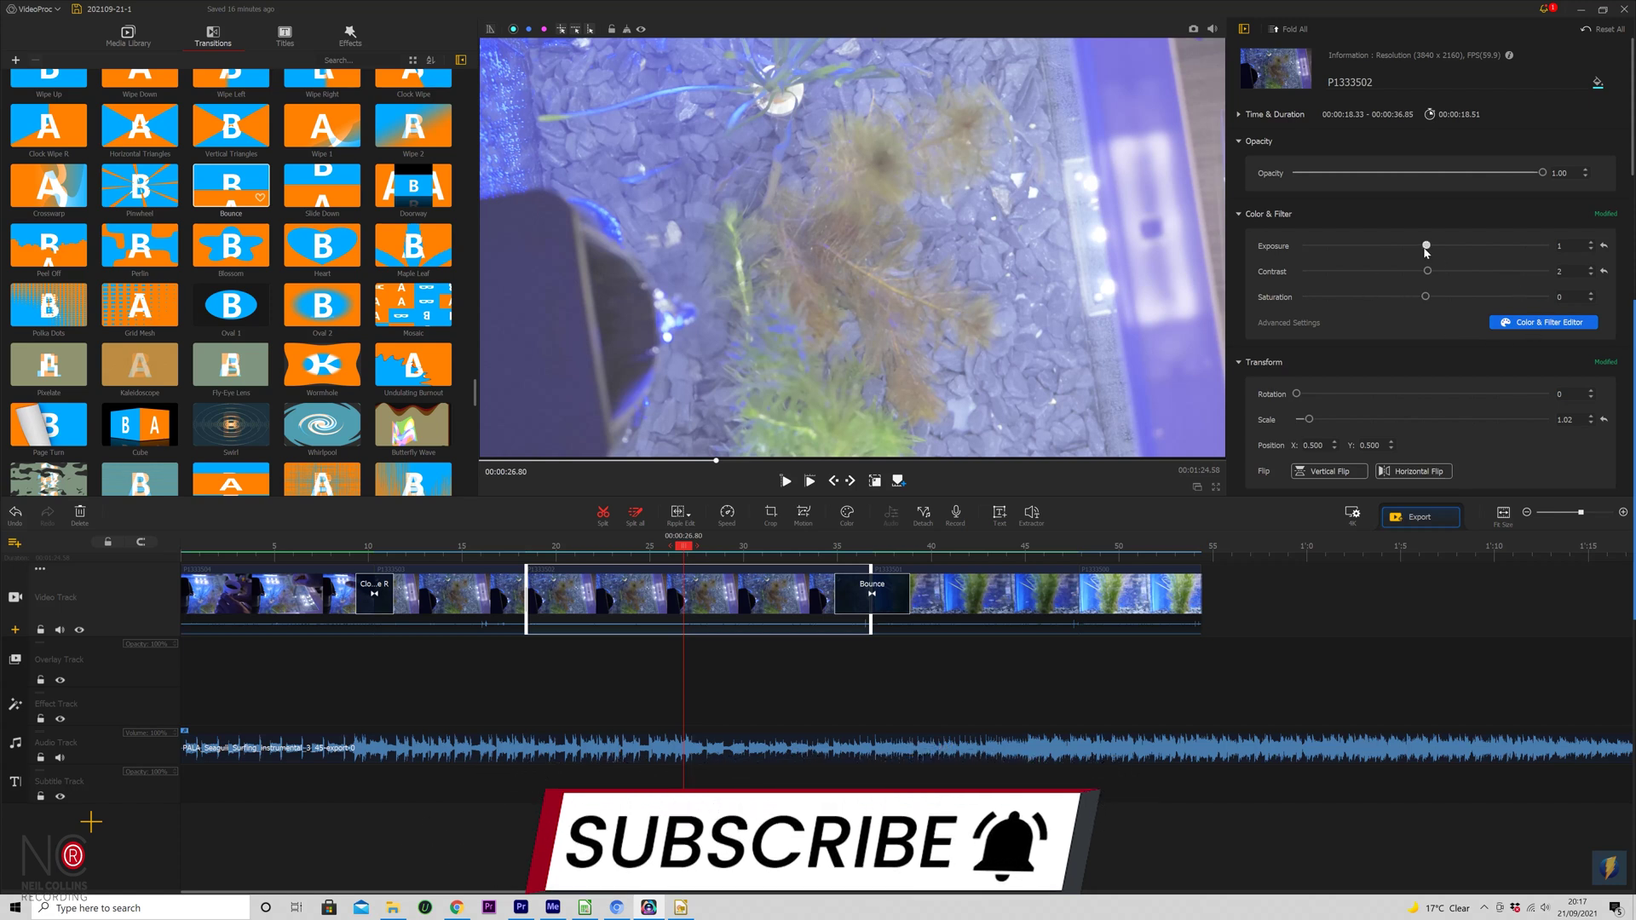
Step: Set exposure to -16, then set contrast 53, saturation 29, adjust tones and LUT intensity 0
left_click_drag(1421, 253, 1405, 247)
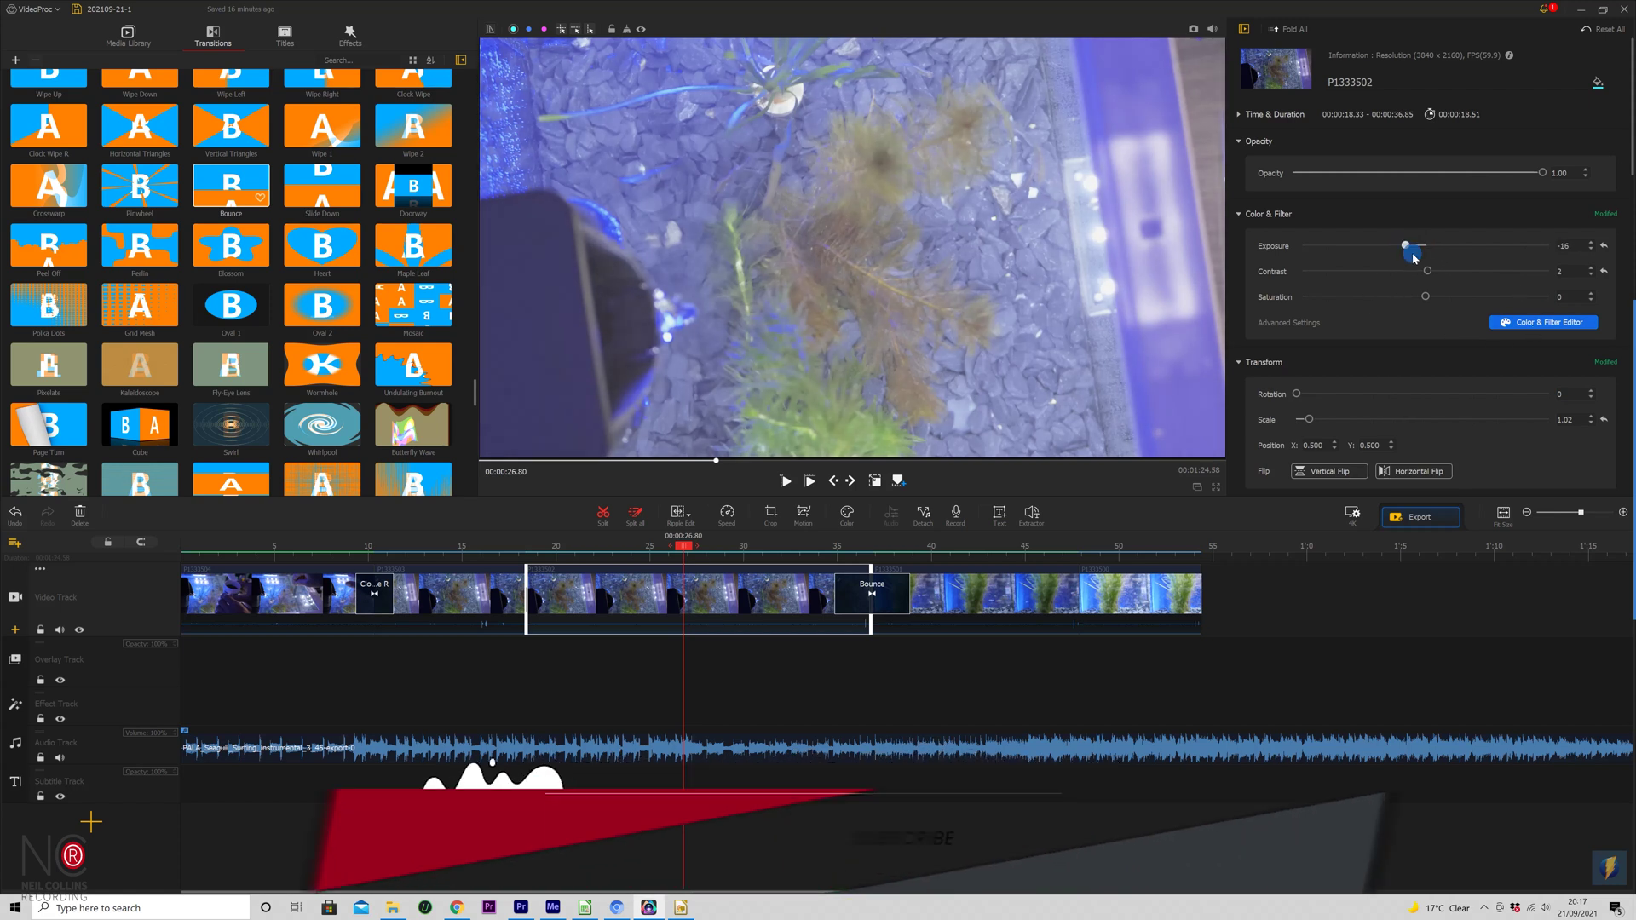
left_click(1543, 322)
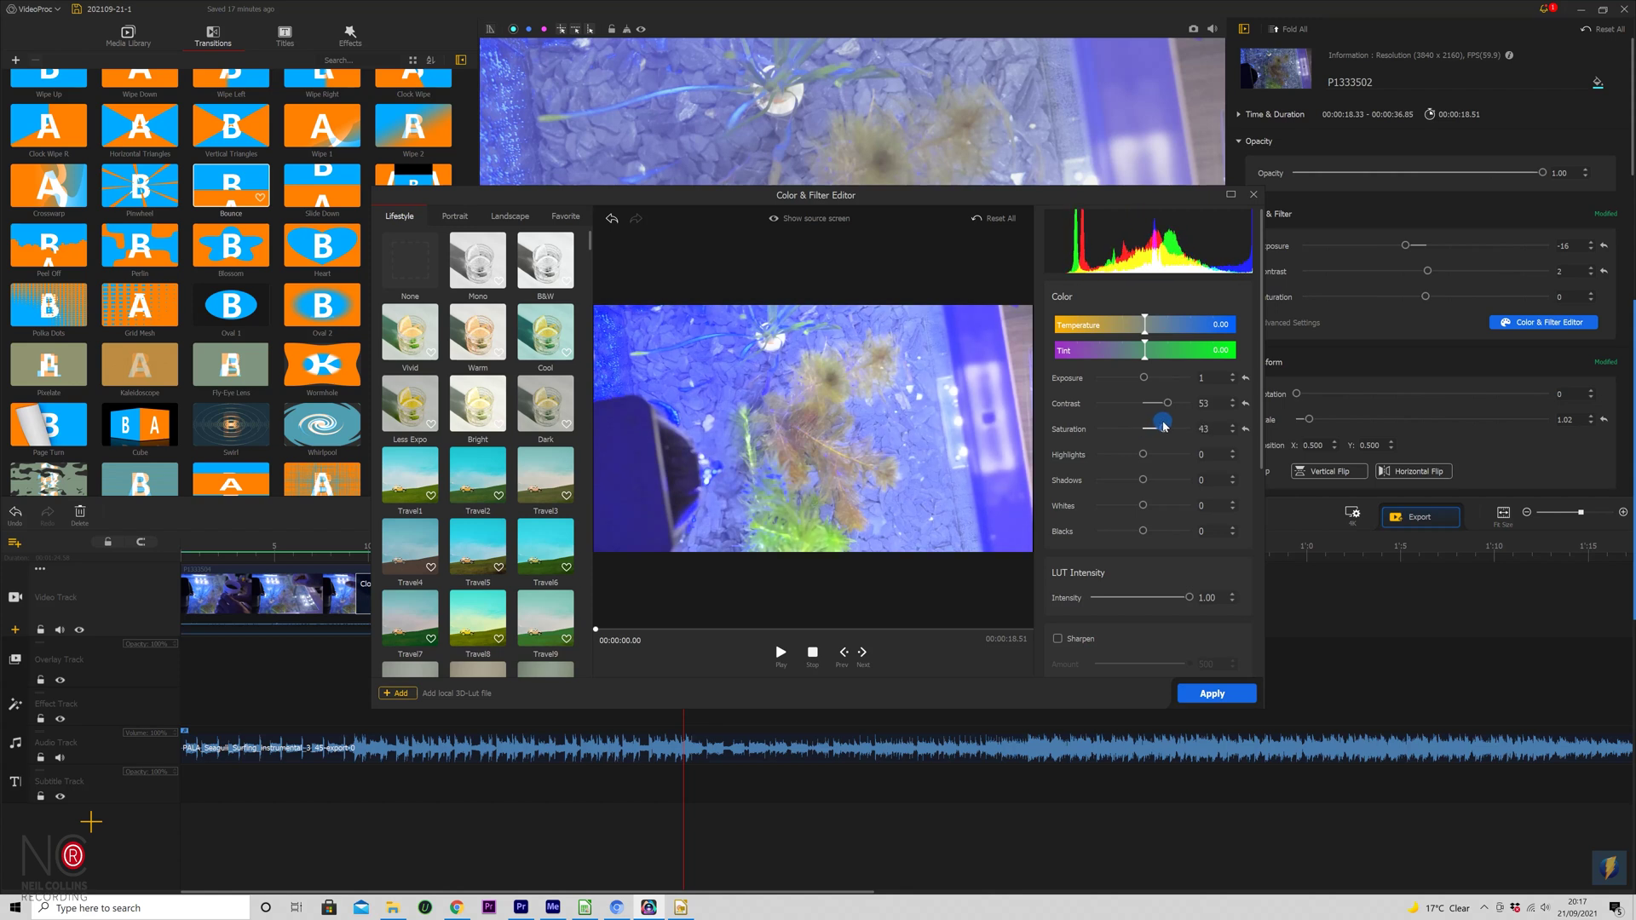
left_click_drag(1145, 457, 1121, 510)
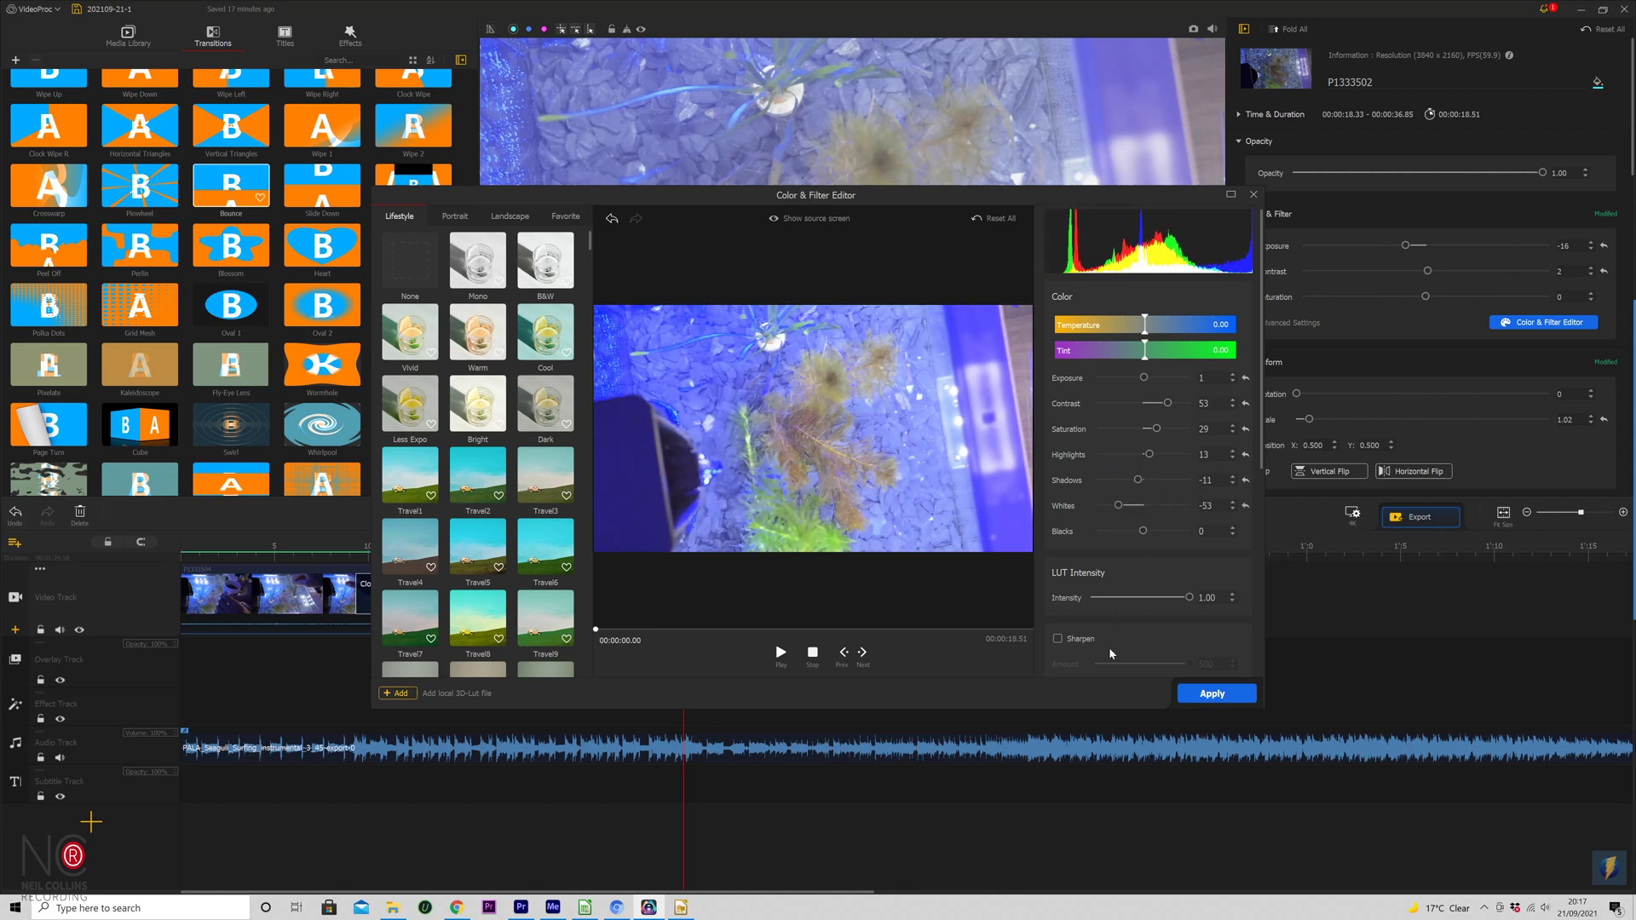
left_click_drag(1192, 601, 1157, 613)
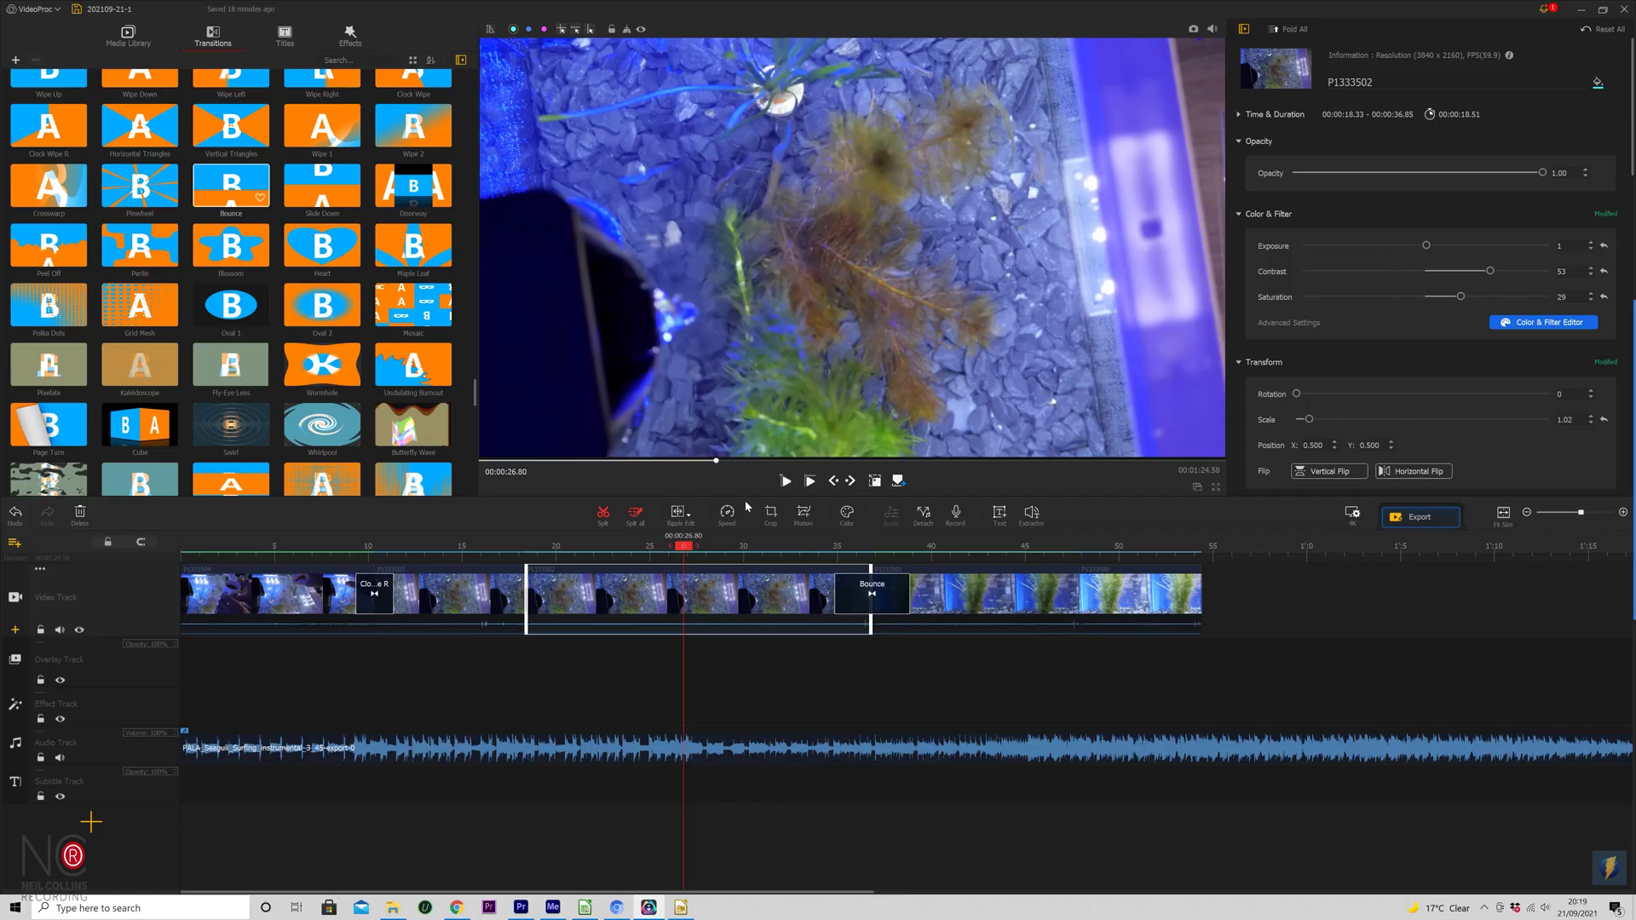
Step: Add Color Glitch to the effect track from the start, lengthening it to about 16.5 seconds
left_click(309, 594)
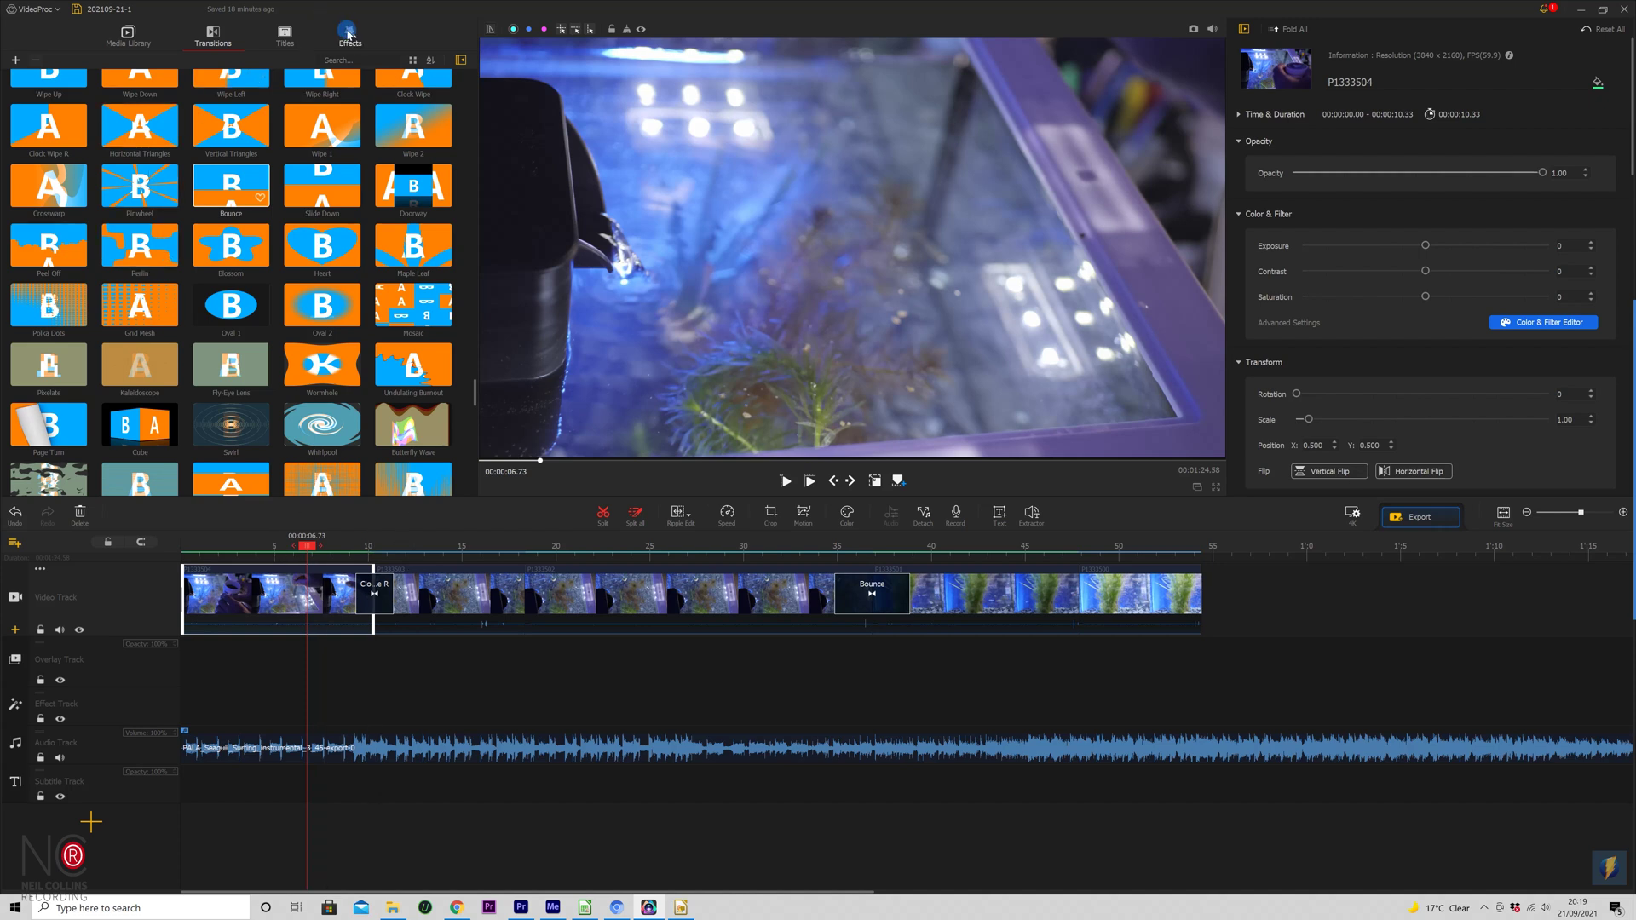
left_click(350, 34)
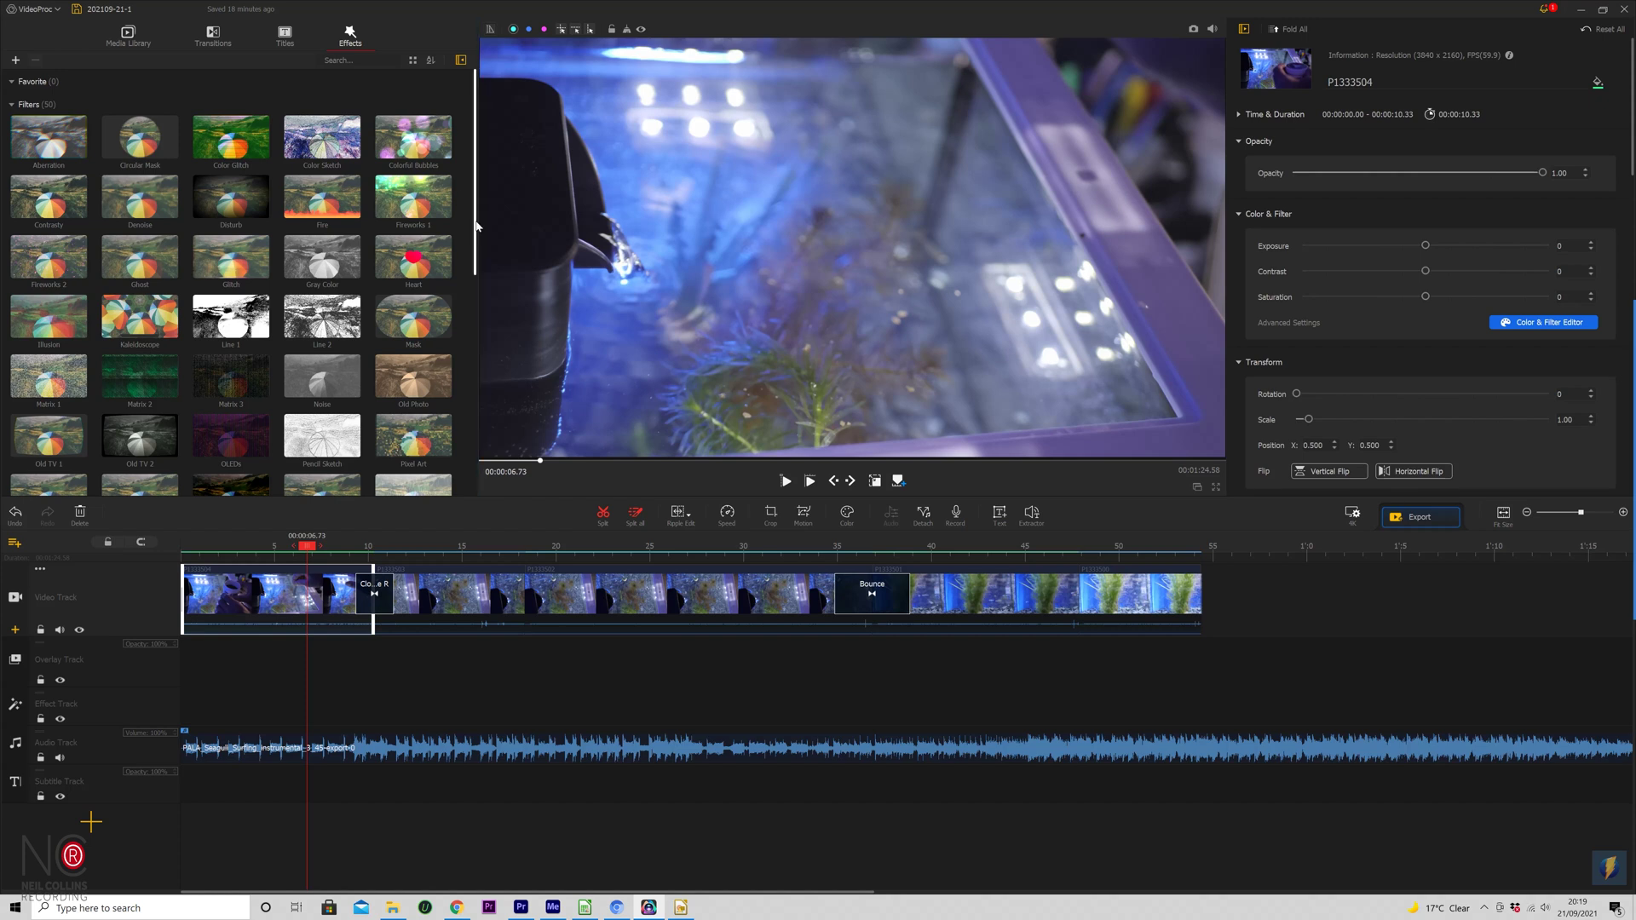
scroll(234, 134, "down", 1)
left_click_drag(231, 133, 287, 720)
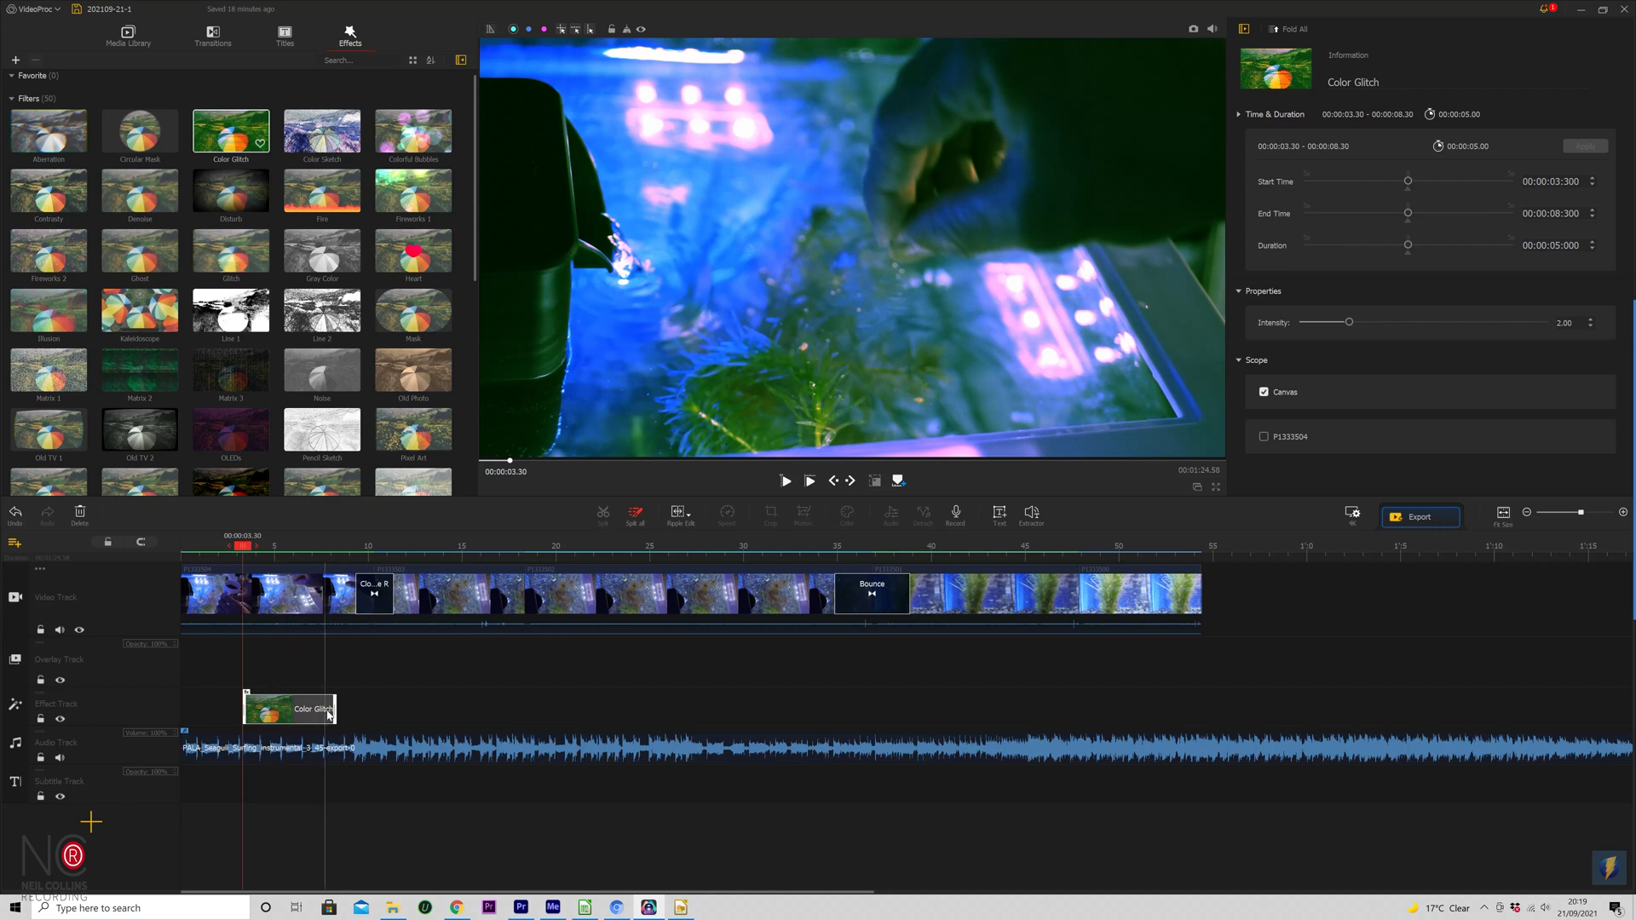
left_click_drag(333, 718, 183, 718)
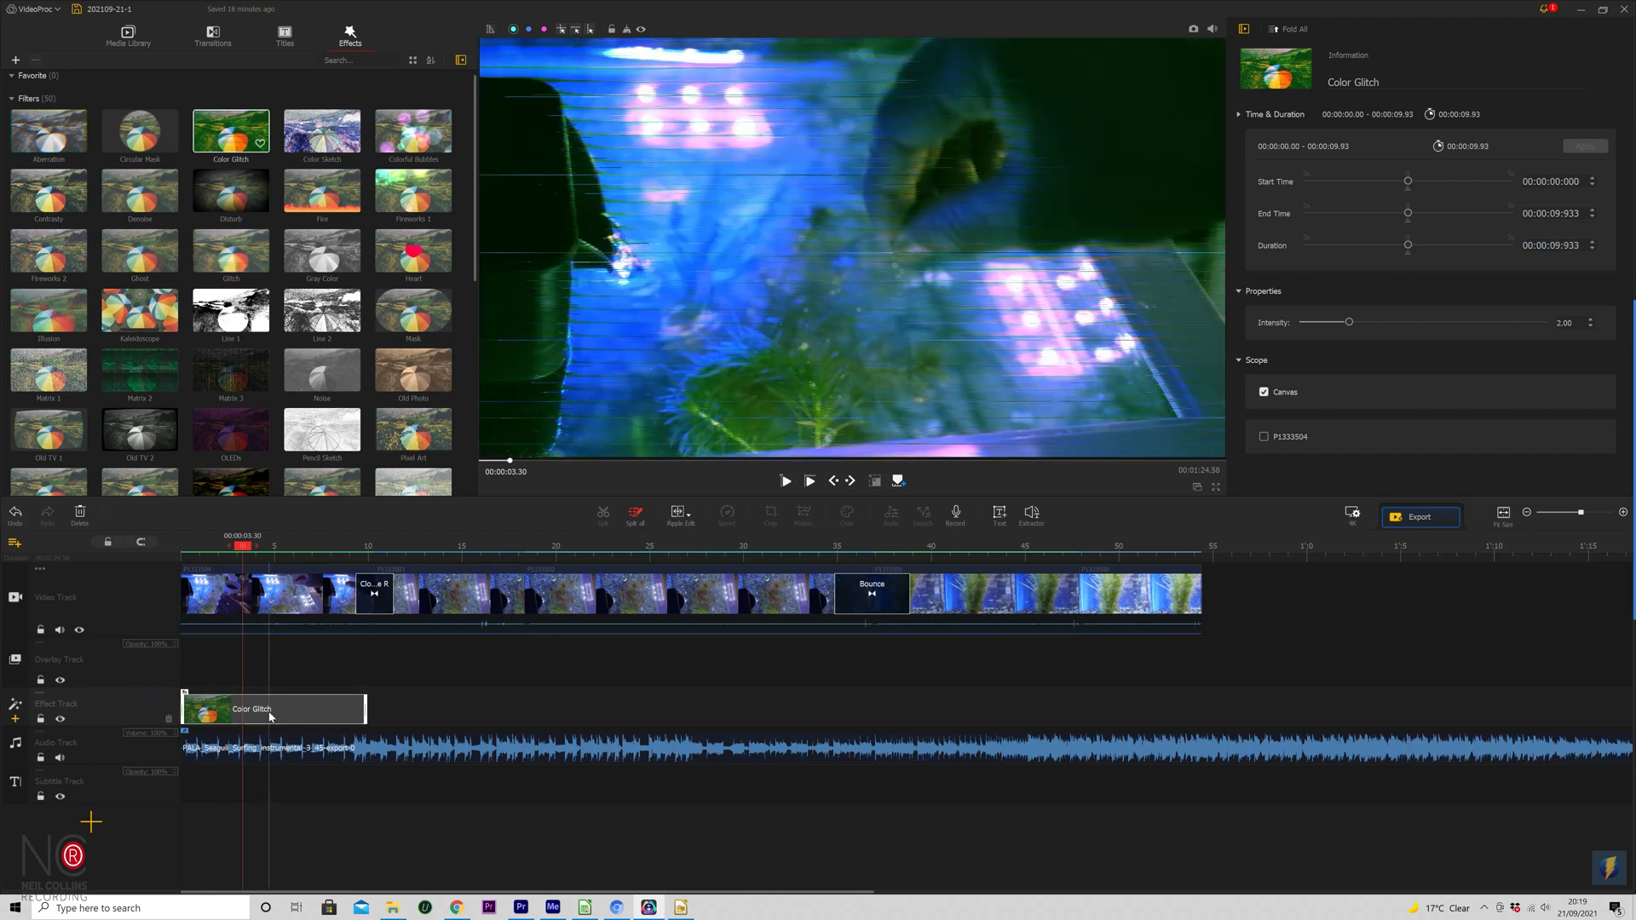
left_click_drag(246, 549, 114, 523)
key("space")
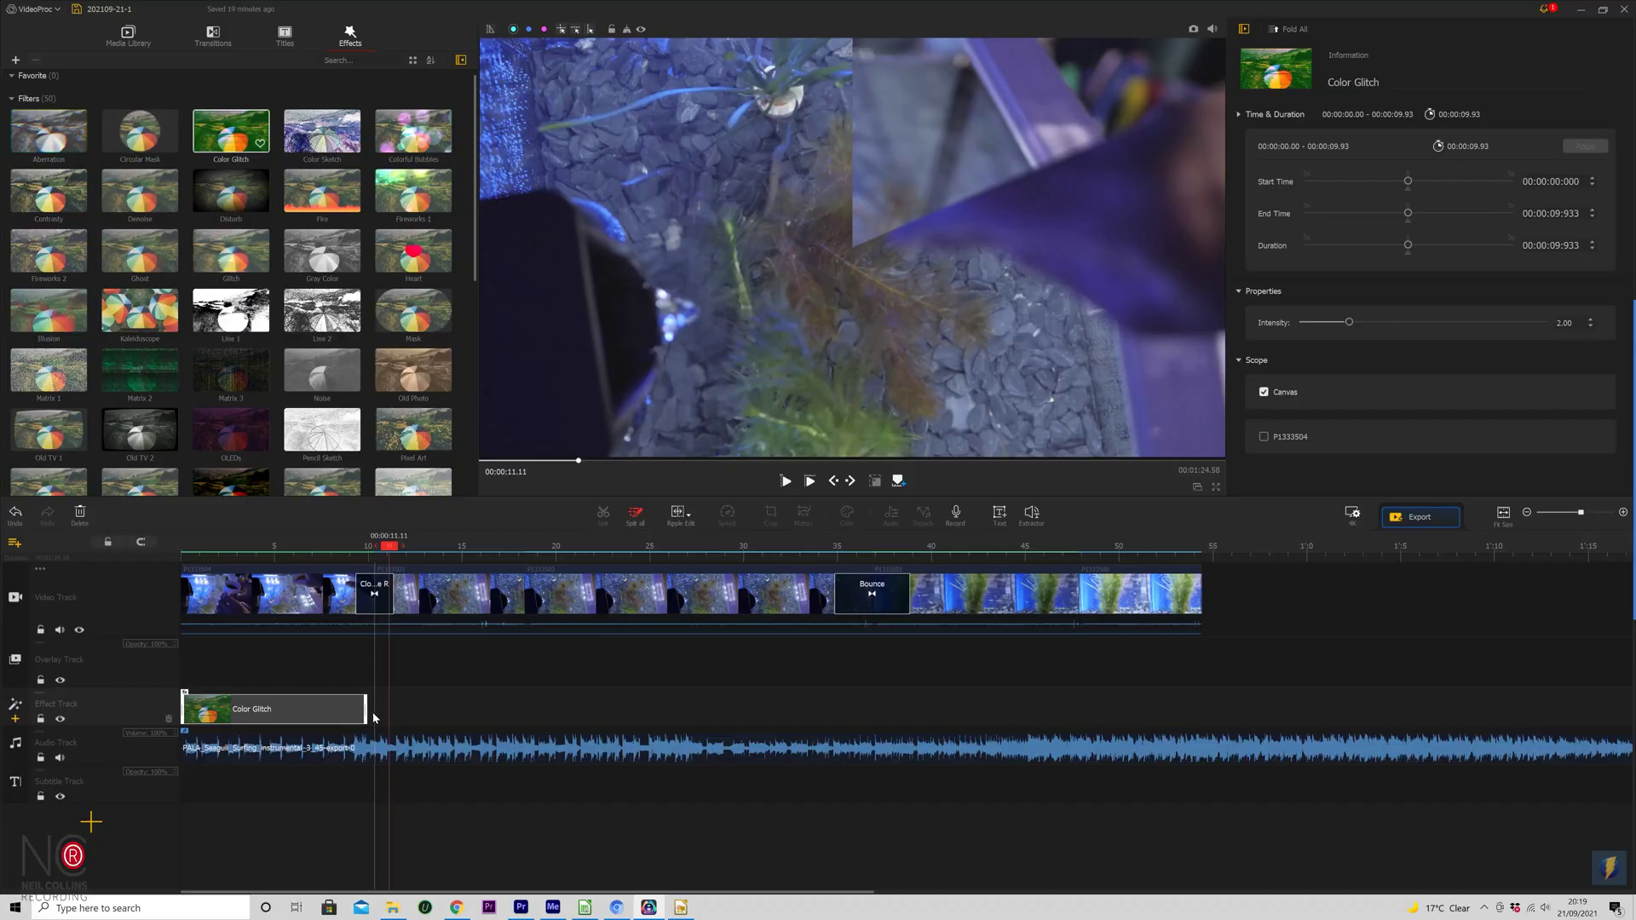
left_click_drag(366, 712, 523, 685)
Step: Add Old TV 1 to the effect track spanning 00:00:22.33–00:00:34.85 and preview it
left_click(418, 646)
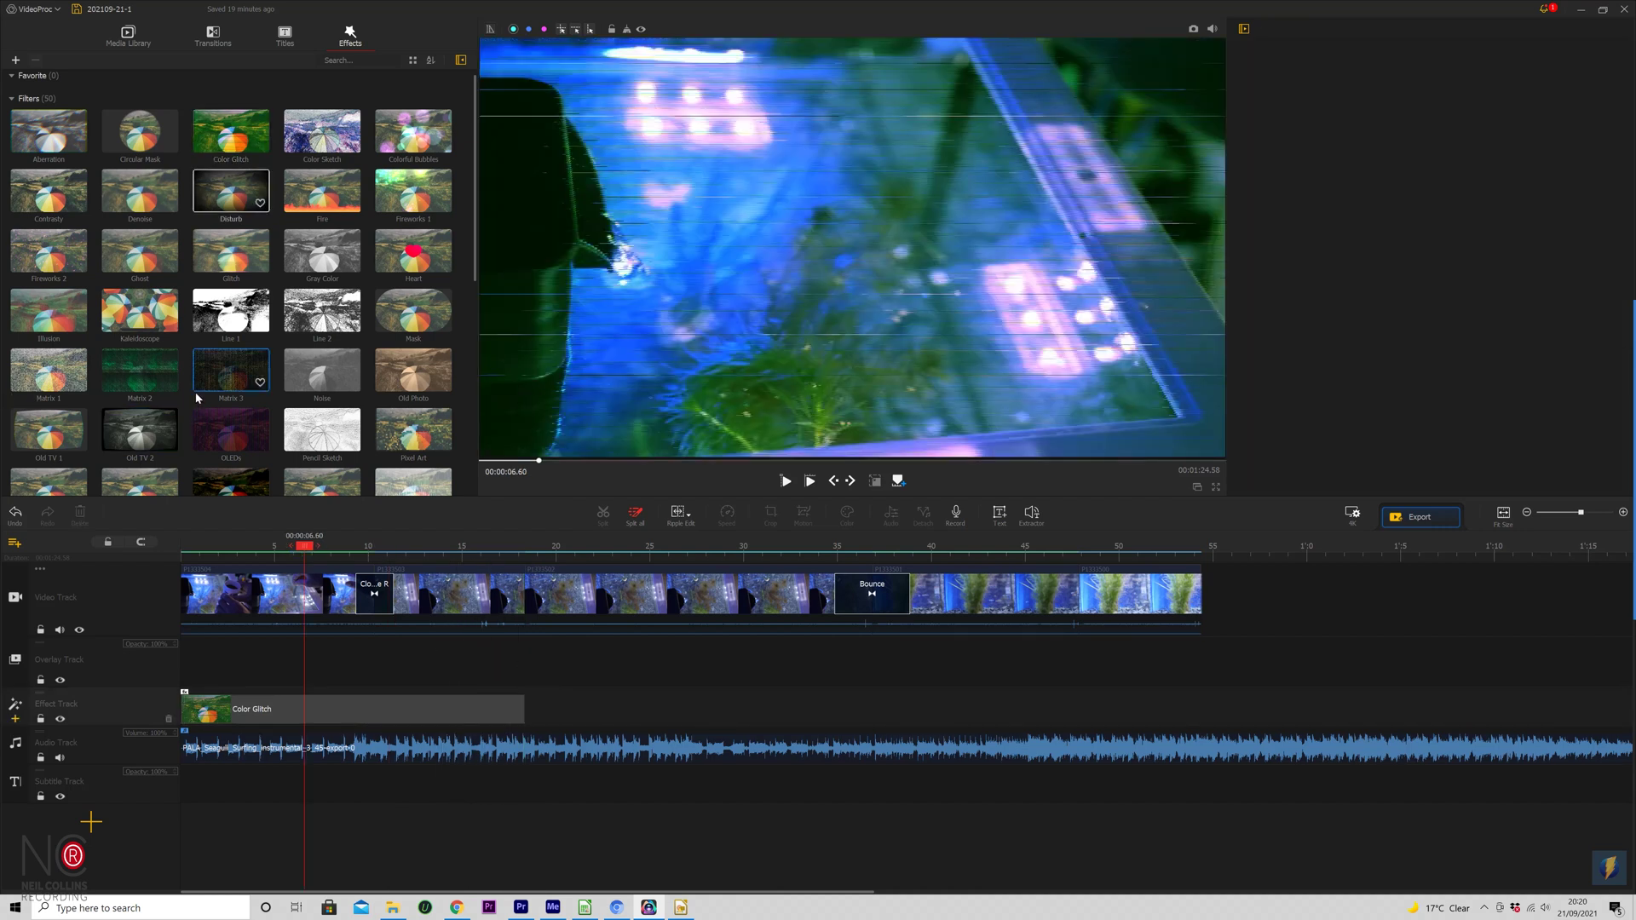
scroll(196, 398, "down", 1)
left_click_drag(48, 356, 818, 696)
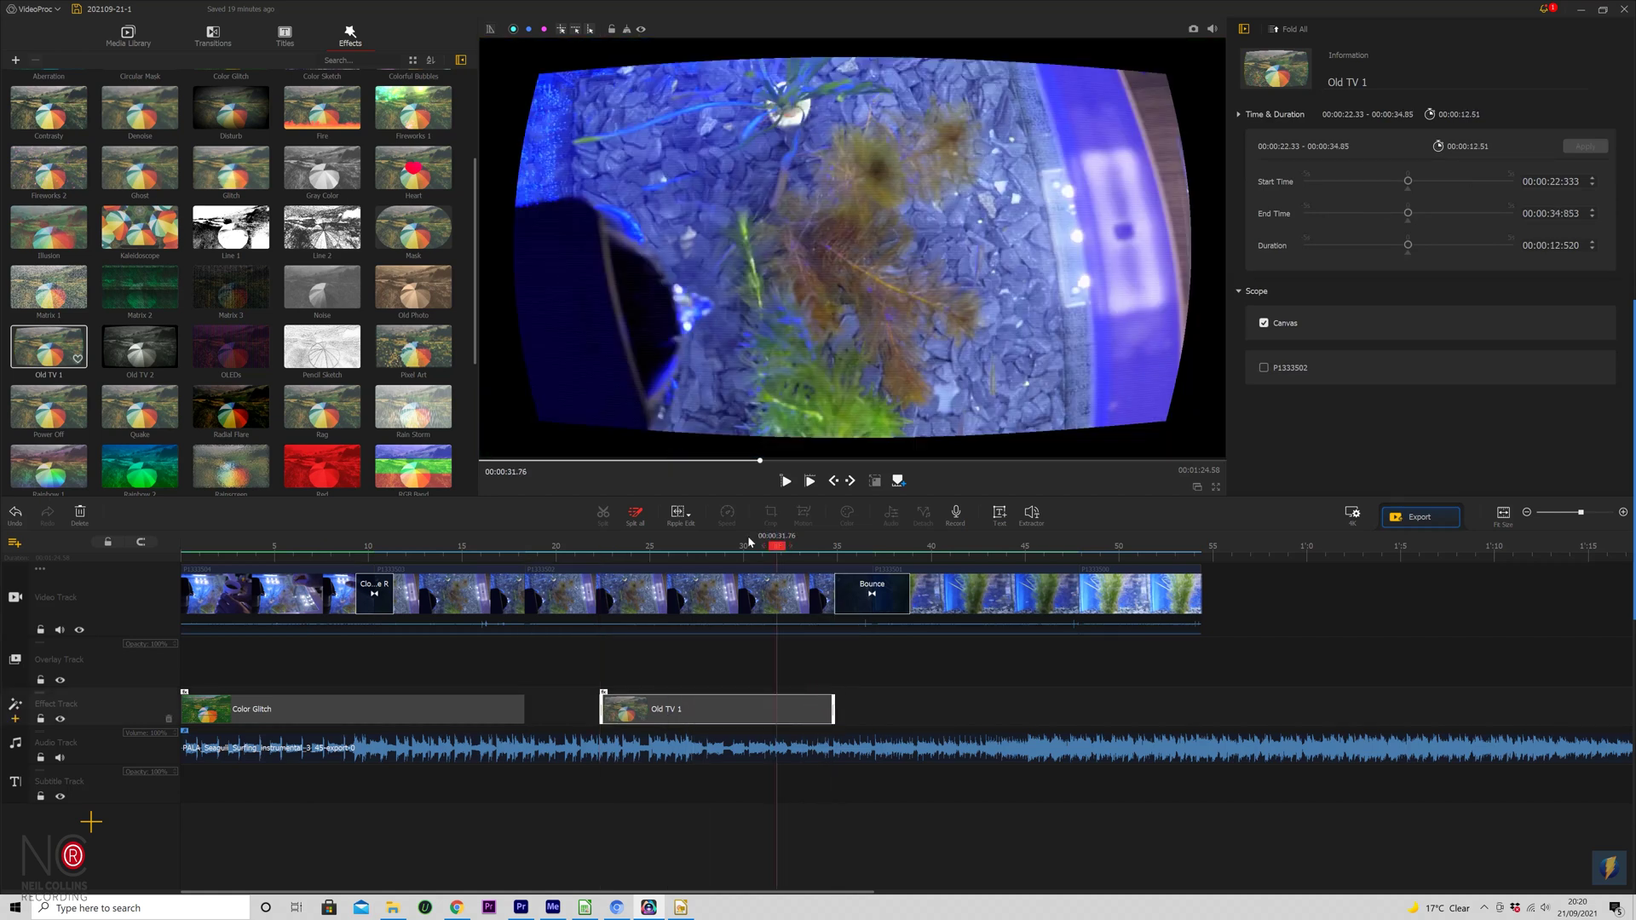
key("space")
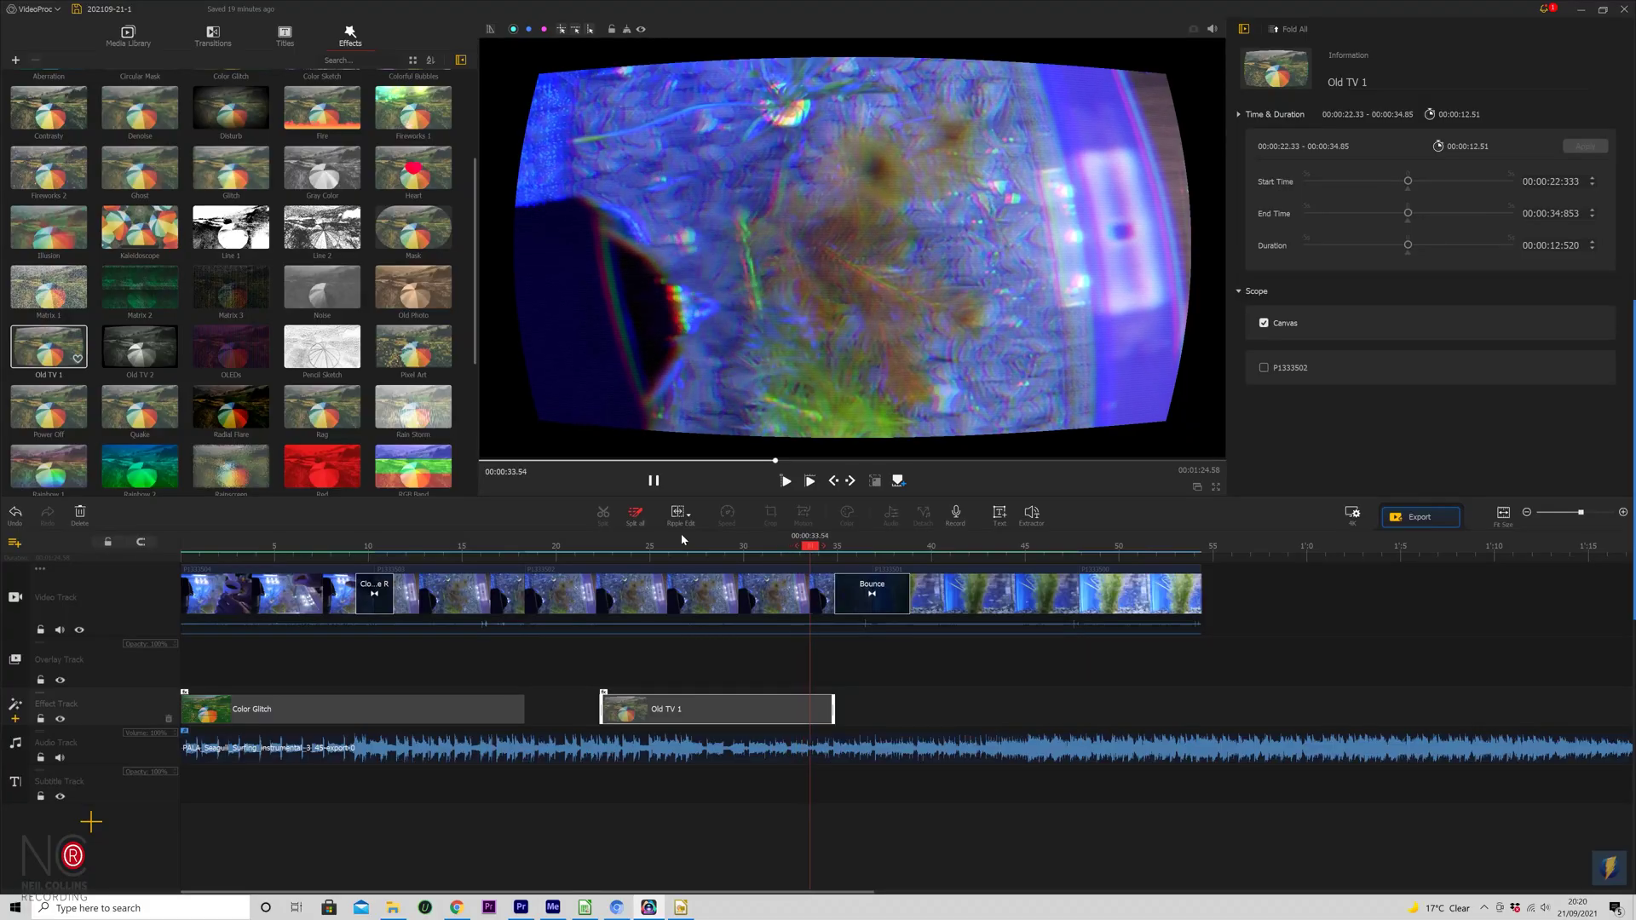
Step: Stop playback and preview a trial Snow 1 effect on the effect track
key("space")
left_click_drag(49, 452, 923, 704)
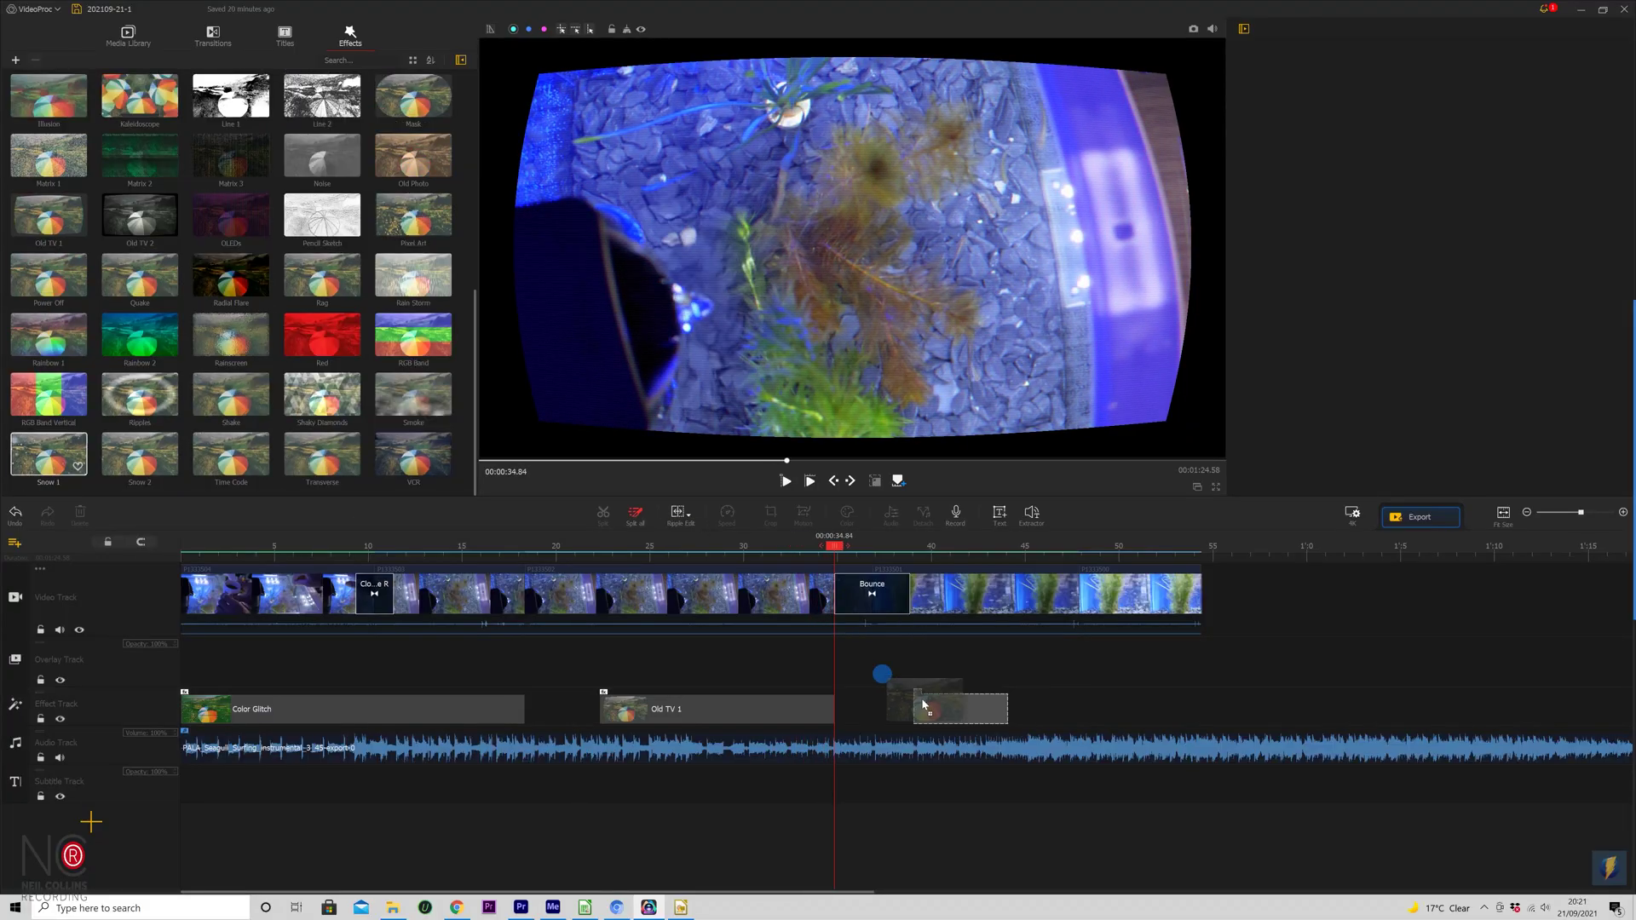
left_click(920, 546)
key("space")
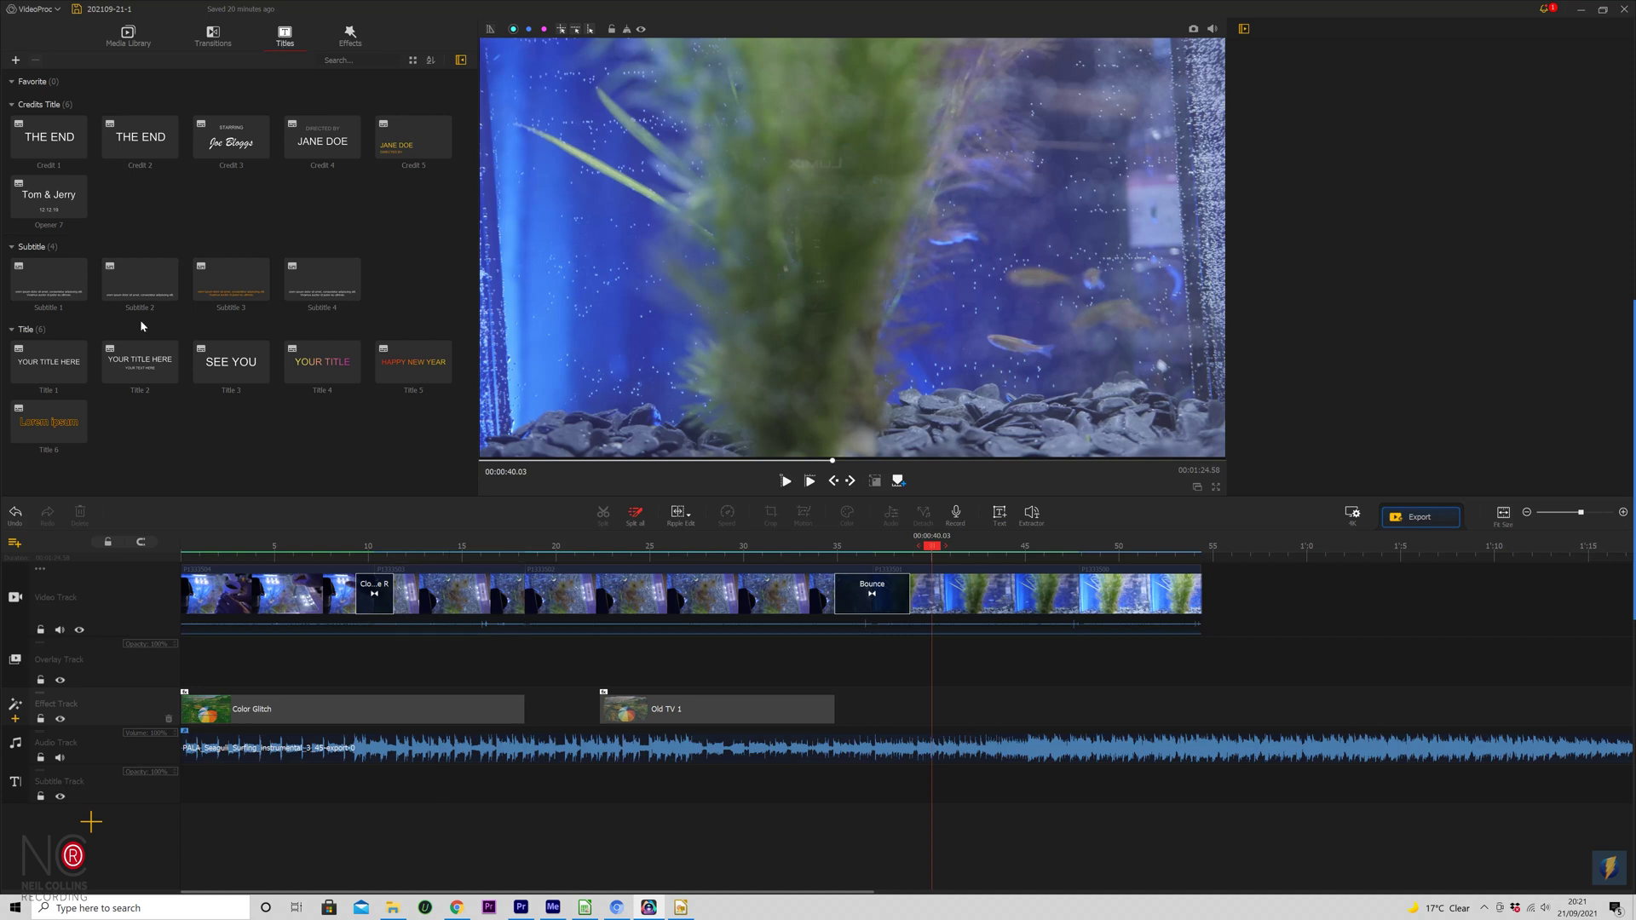
Step: Place Credit 2 'THE END' after the last clip, with END in Bowlby One SC and THE at 0.42
left_click_drag(141, 136, 1286, 598)
left_click(1358, 407)
left_click(1358, 408)
left_click(1357, 408)
left_click(1314, 513)
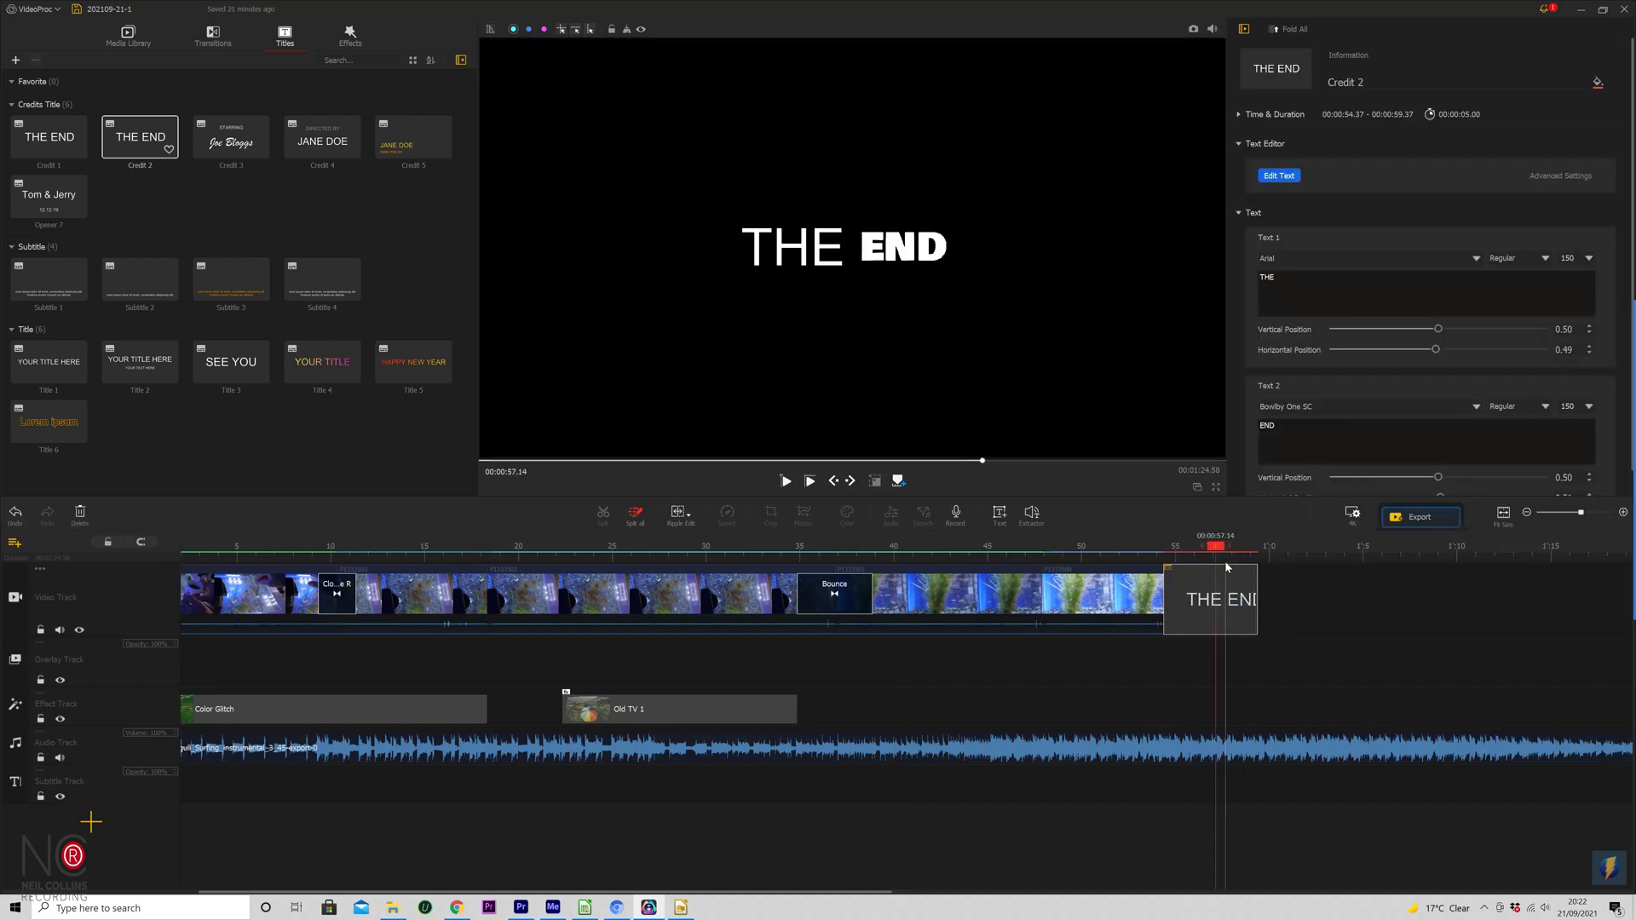
mouse_move(1442, 352)
left_mouse_down()
mouse_move(1391, 350)
mouse_move(1457, 350)
mouse_move(1422, 351)
left_mouse_up()
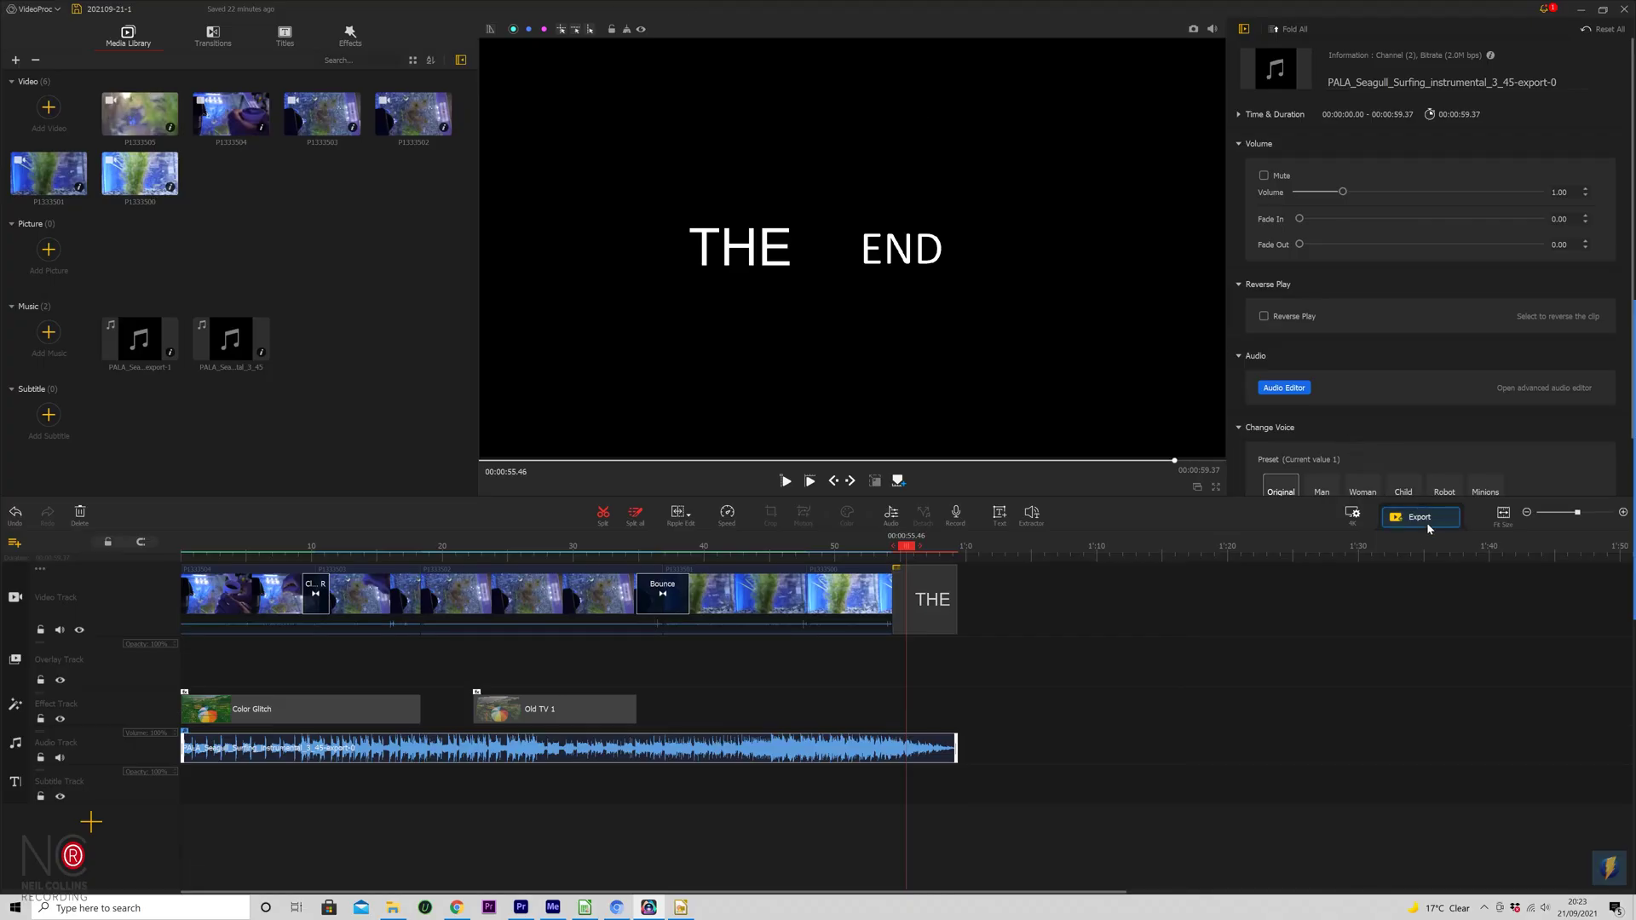
Step: Set export quality to High at level 5, keeping hardware acceleration on
left_click(1420, 517)
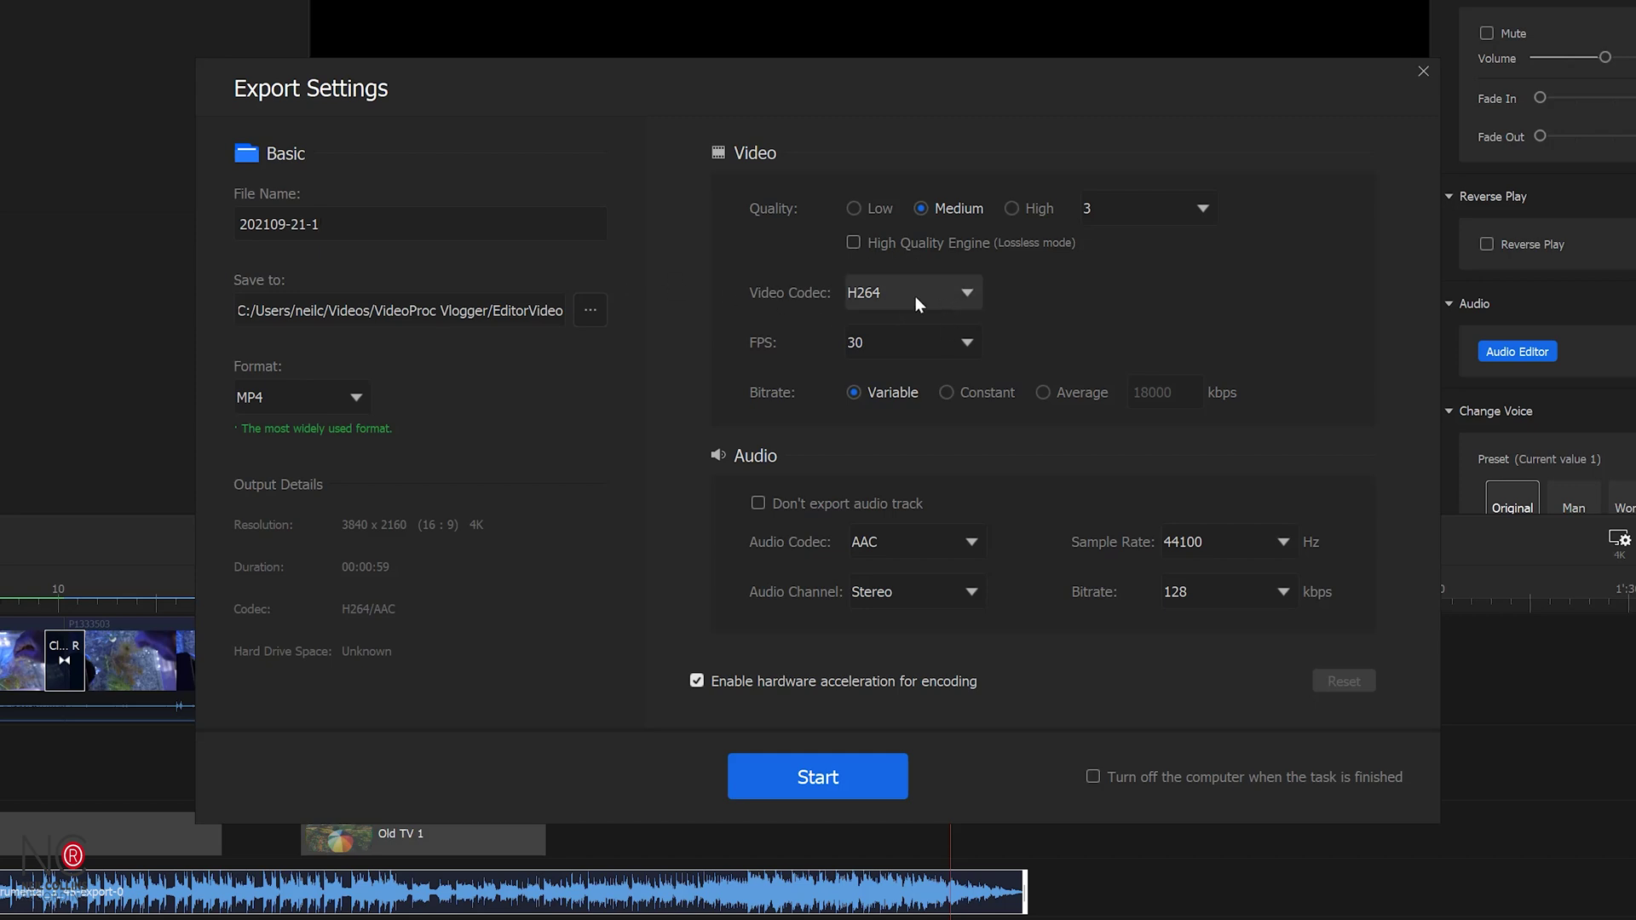
left_click(1015, 208)
left_click(1118, 213)
left_click(1133, 304)
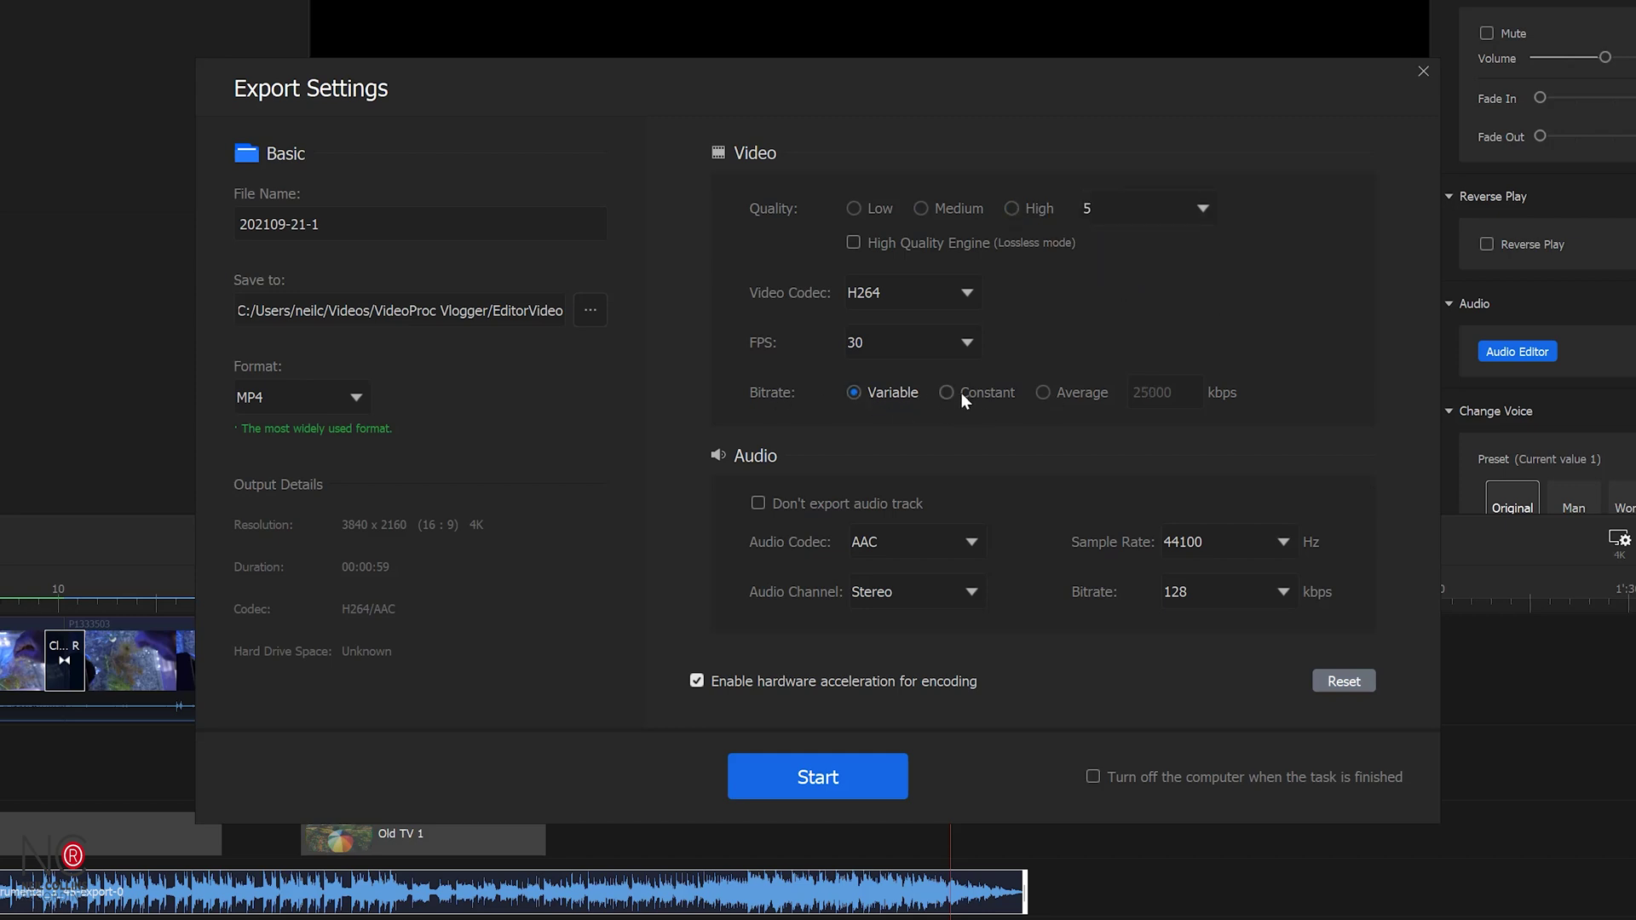
left_click(698, 682)
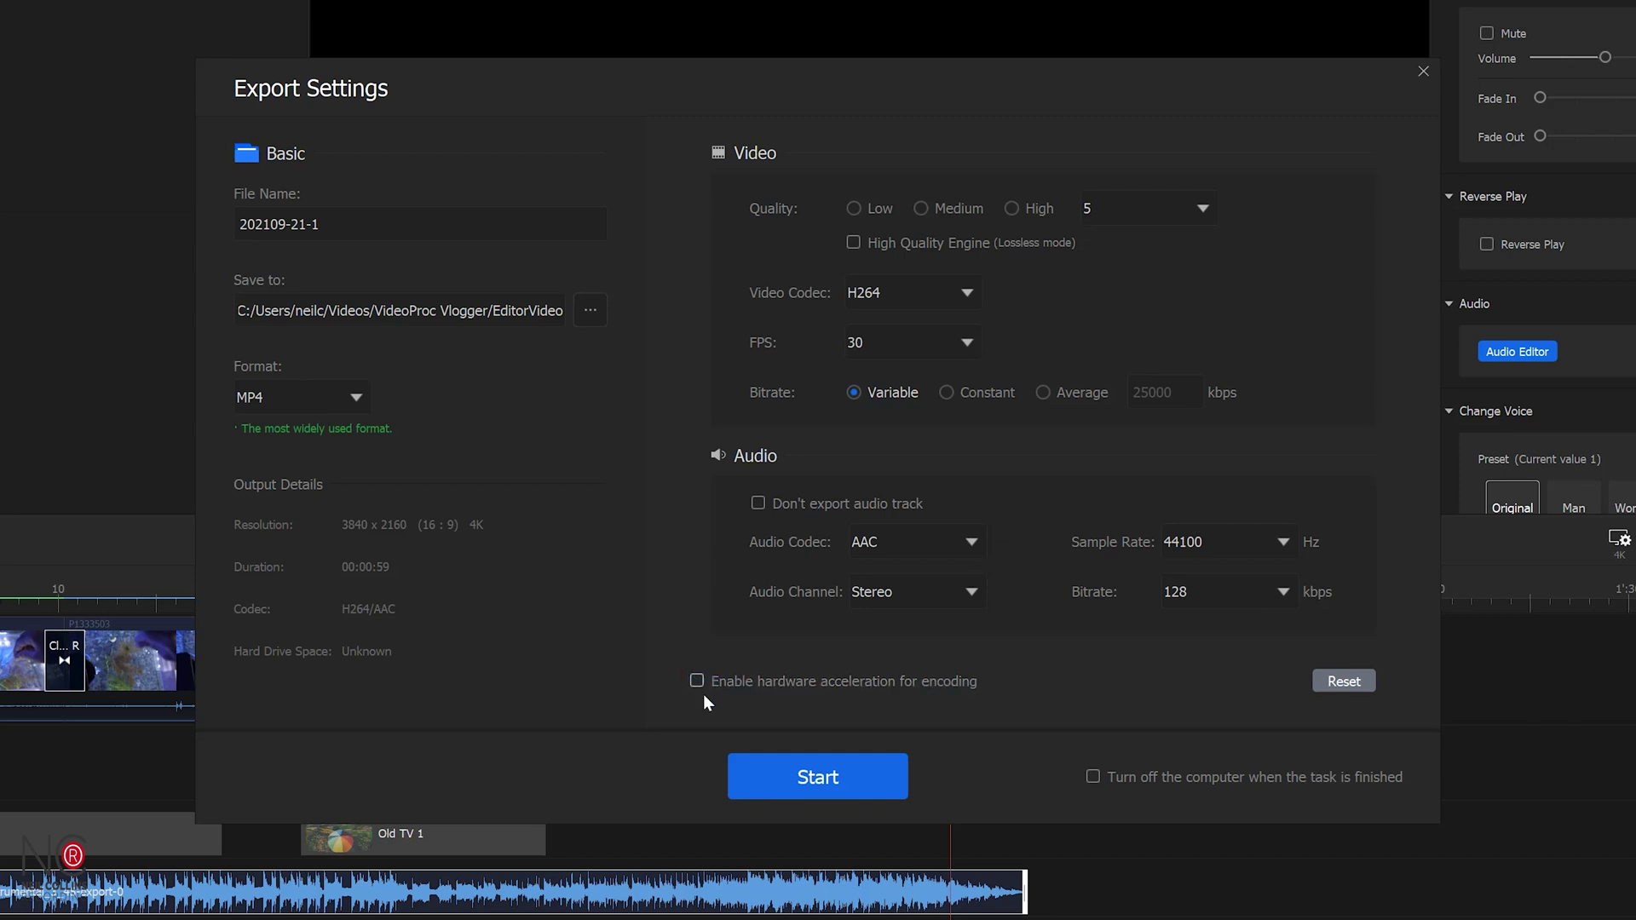
left_click(698, 682)
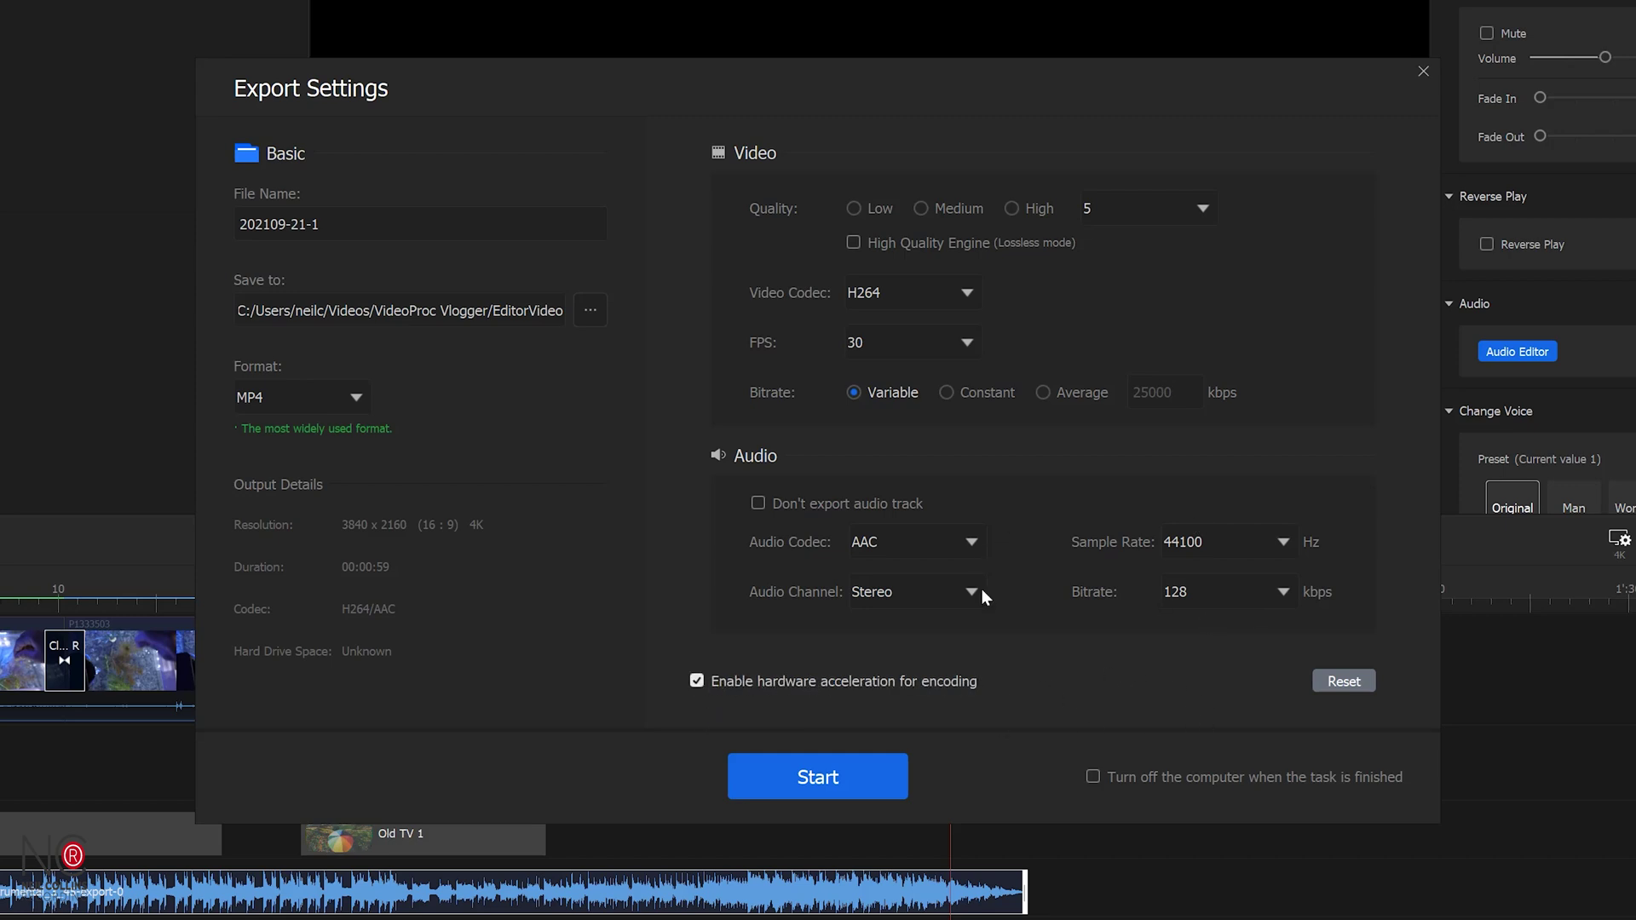
Step: Keep the audio sample rate at 44100, name the file TEST, and start exporting
left_click(1234, 544)
left_click(1236, 637)
left_click(1195, 542)
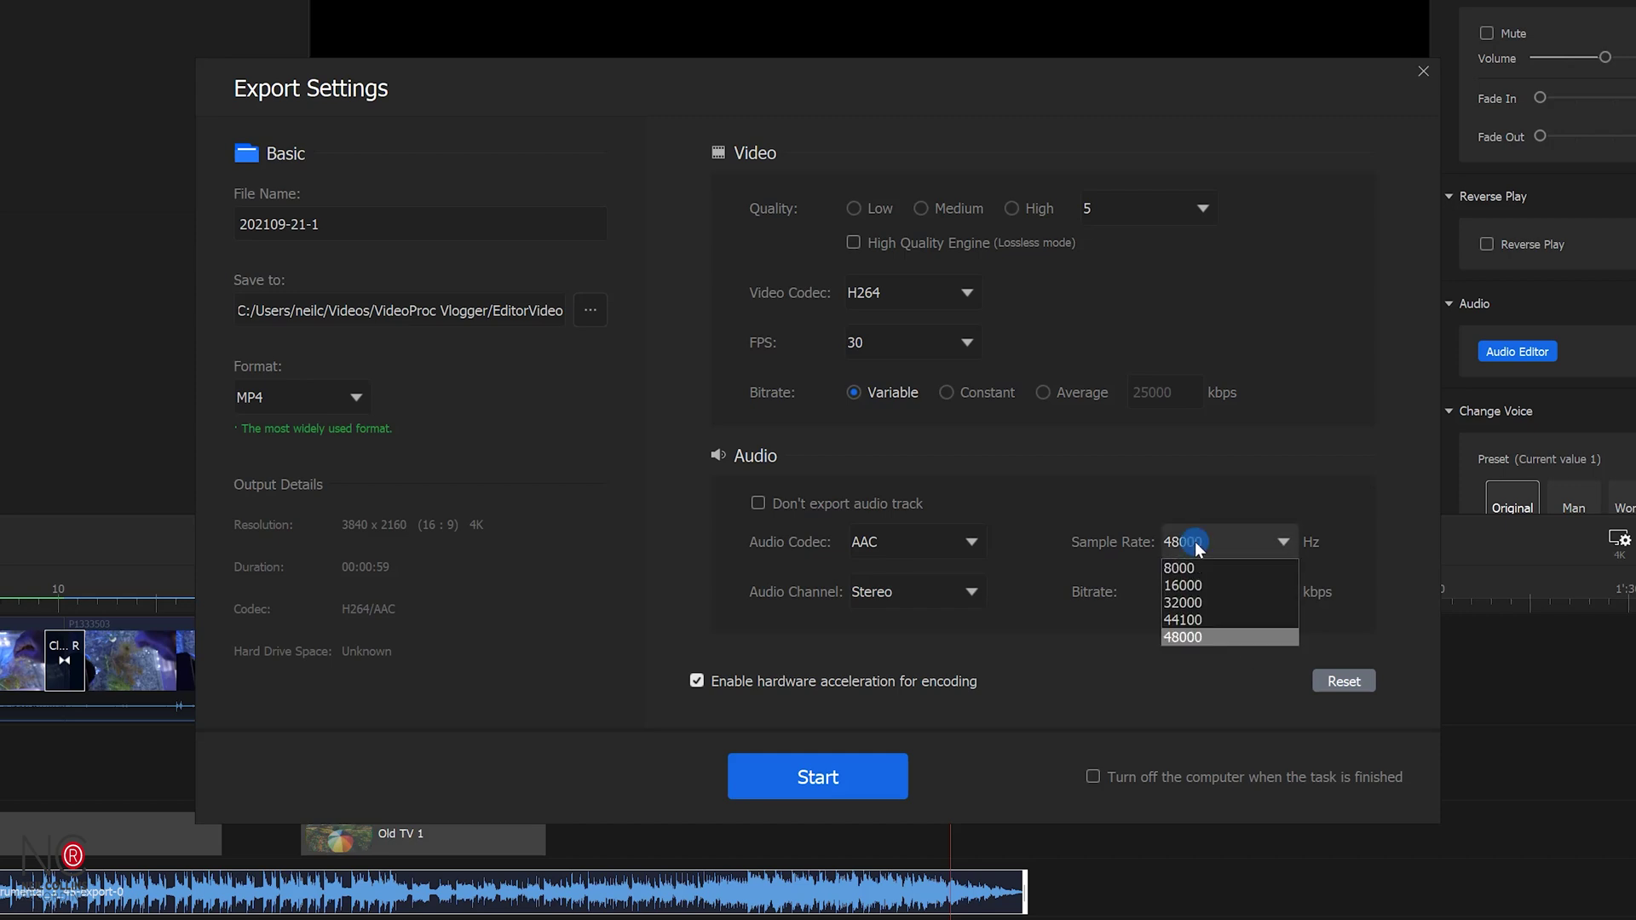
left_click(1207, 619)
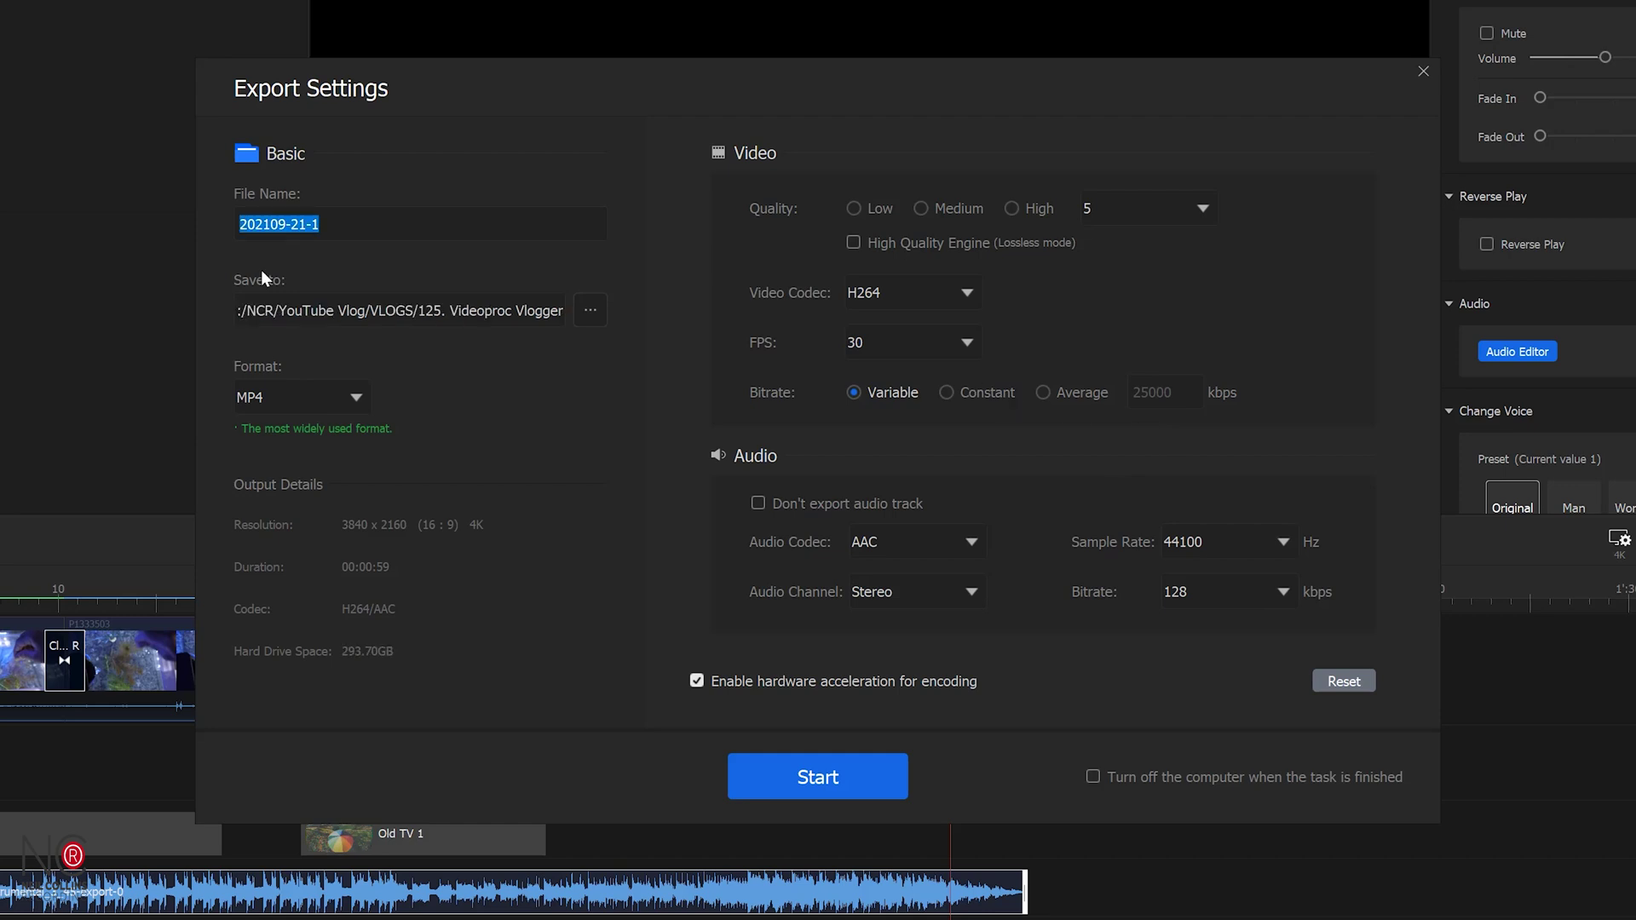
type("TEST")
left_click(820, 779)
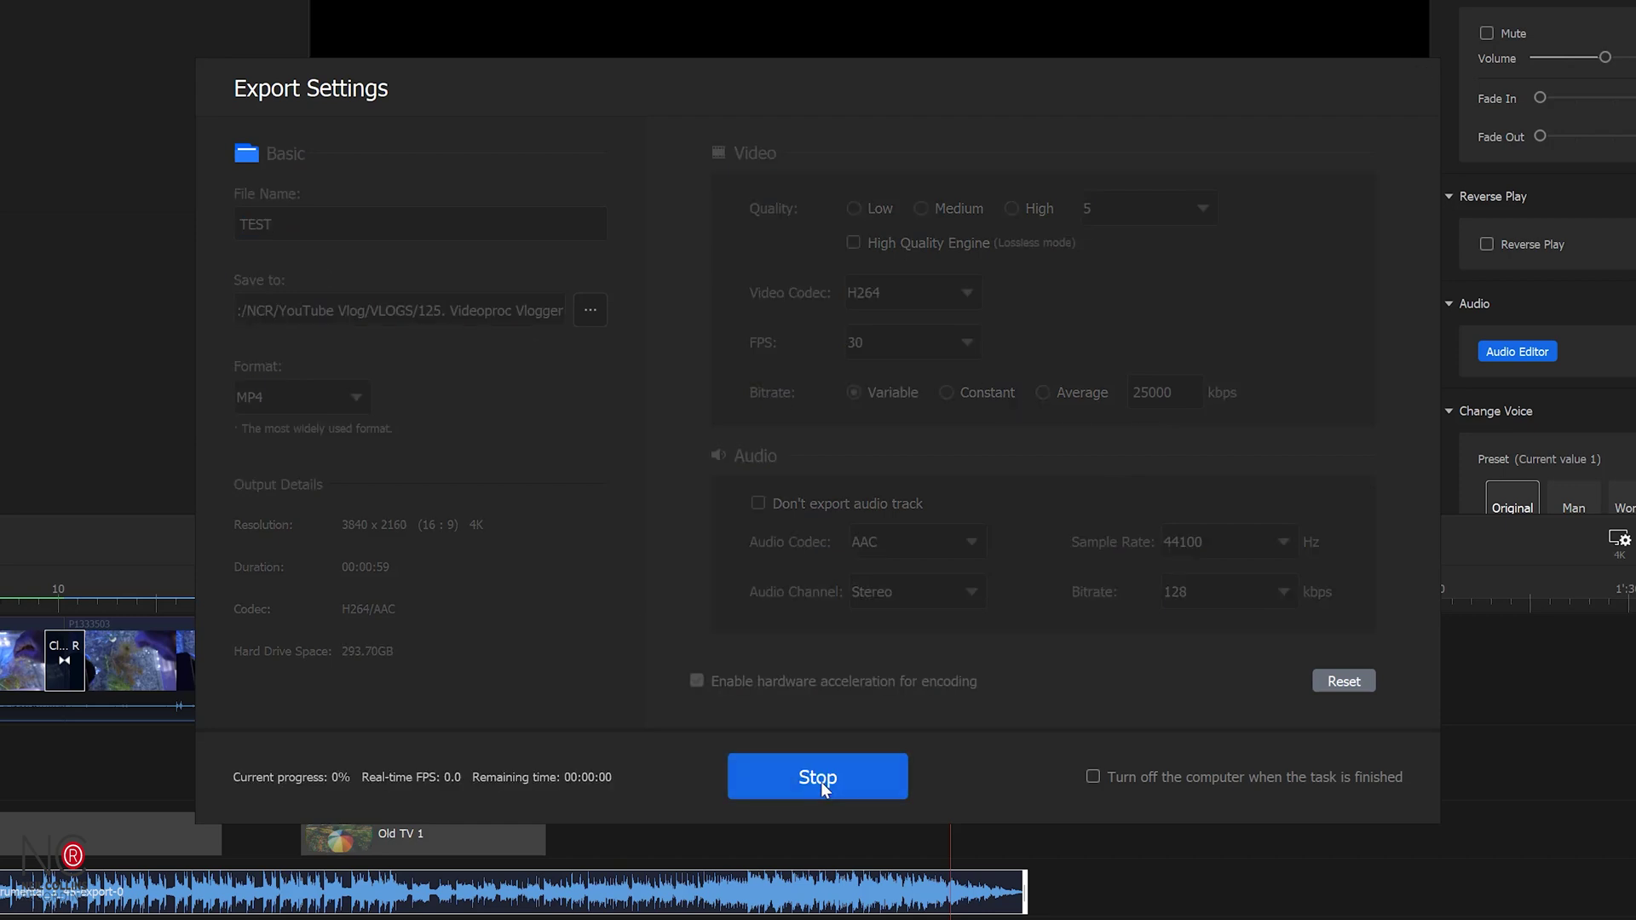